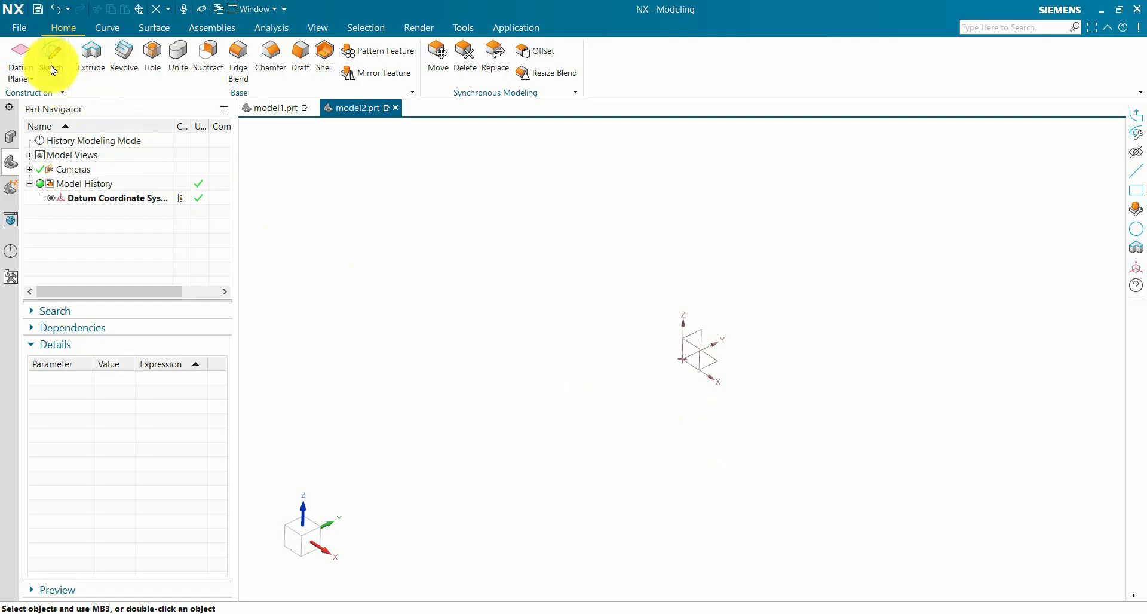
Step: Create a sketch on the Top principal plane, keeping the default horizontal reference and origin point
click(52, 61)
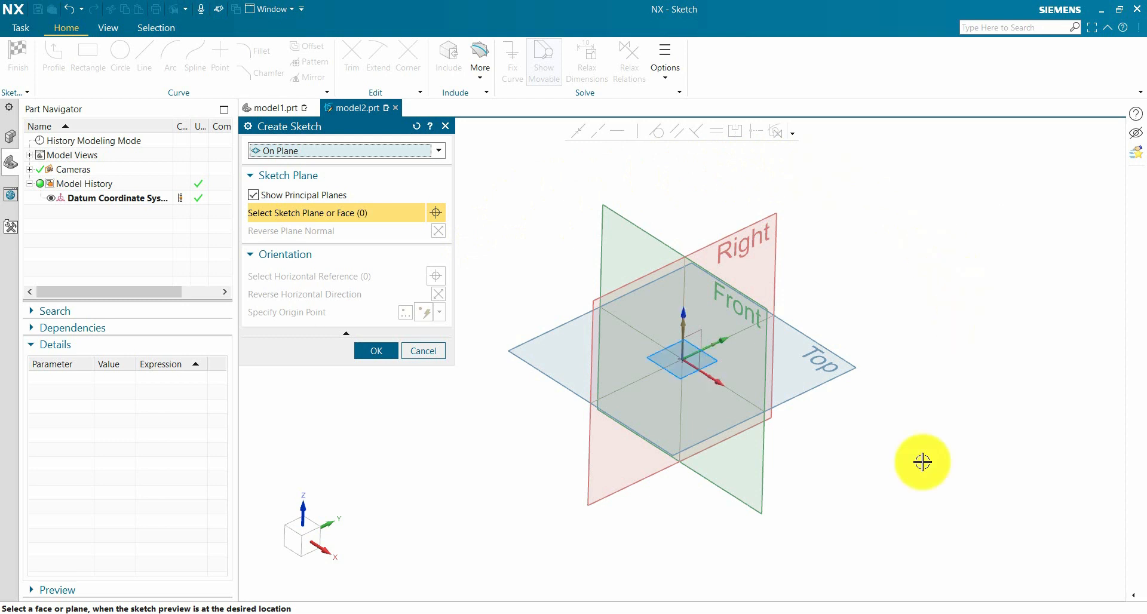
click(253, 195)
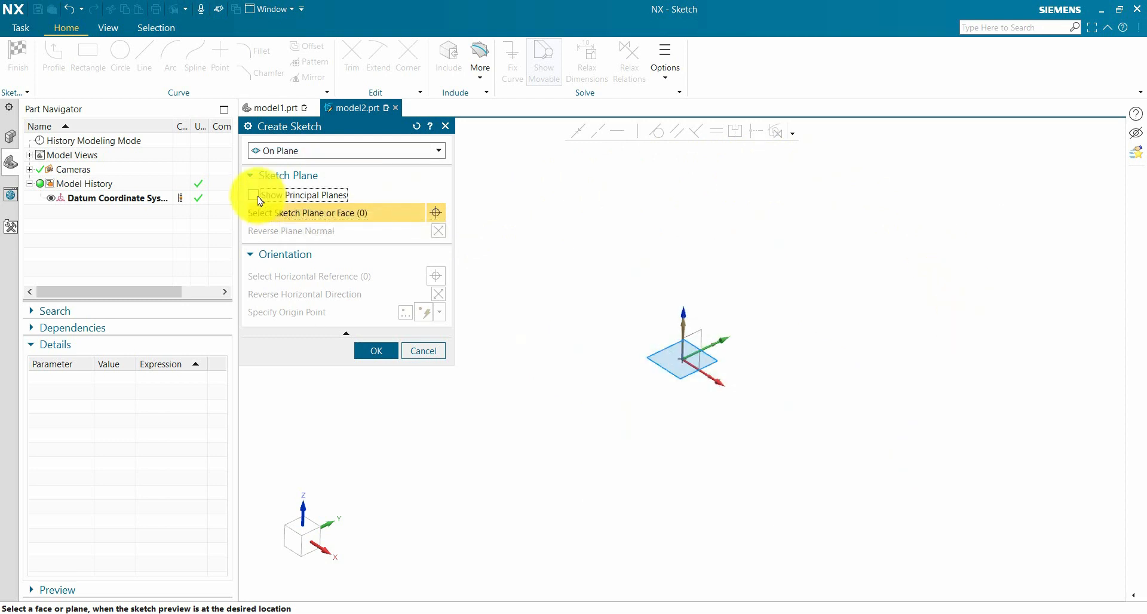
click(253, 194)
click(828, 347)
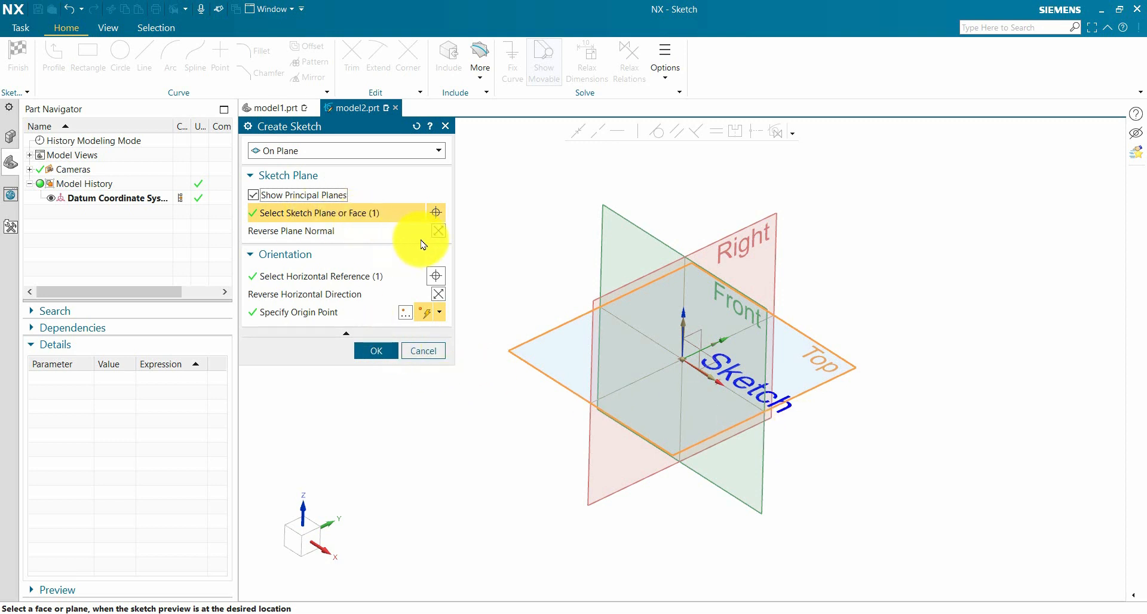
click(321, 276)
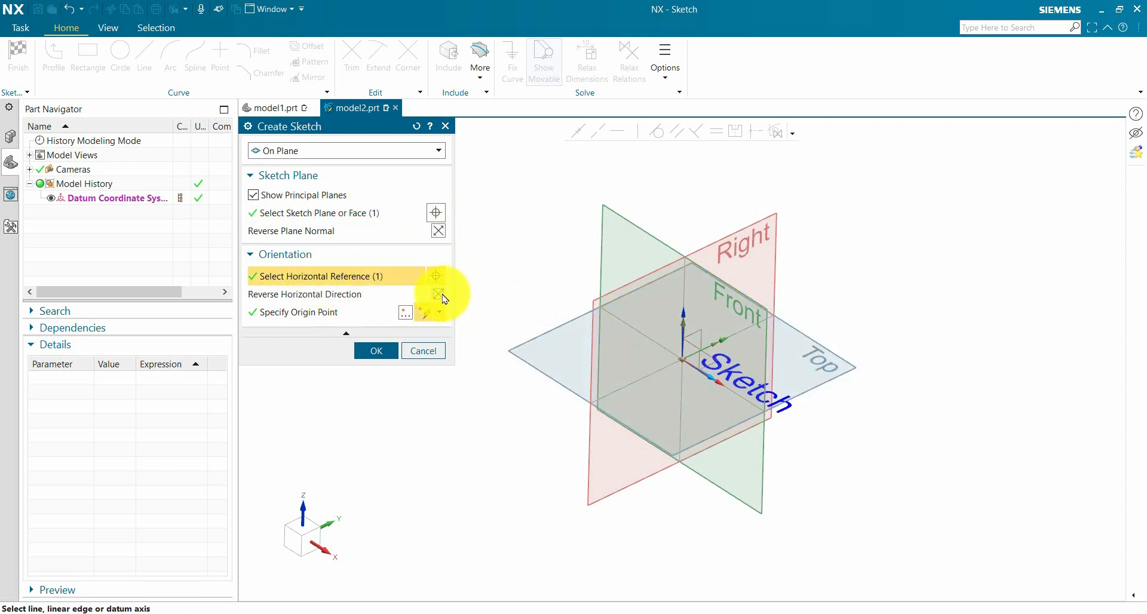
click(351, 317)
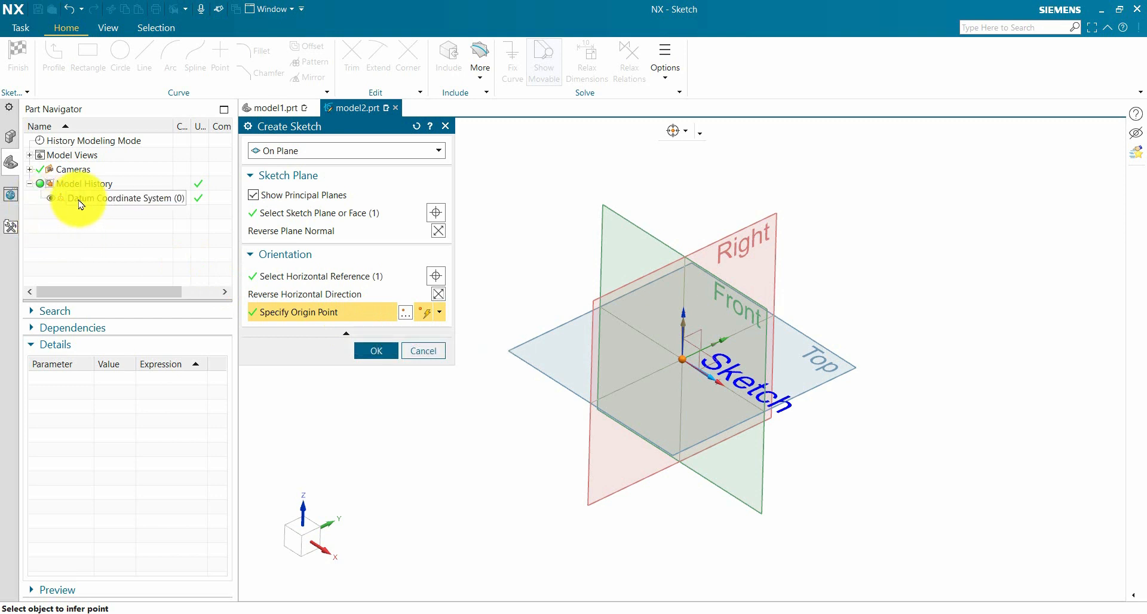
click(378, 353)
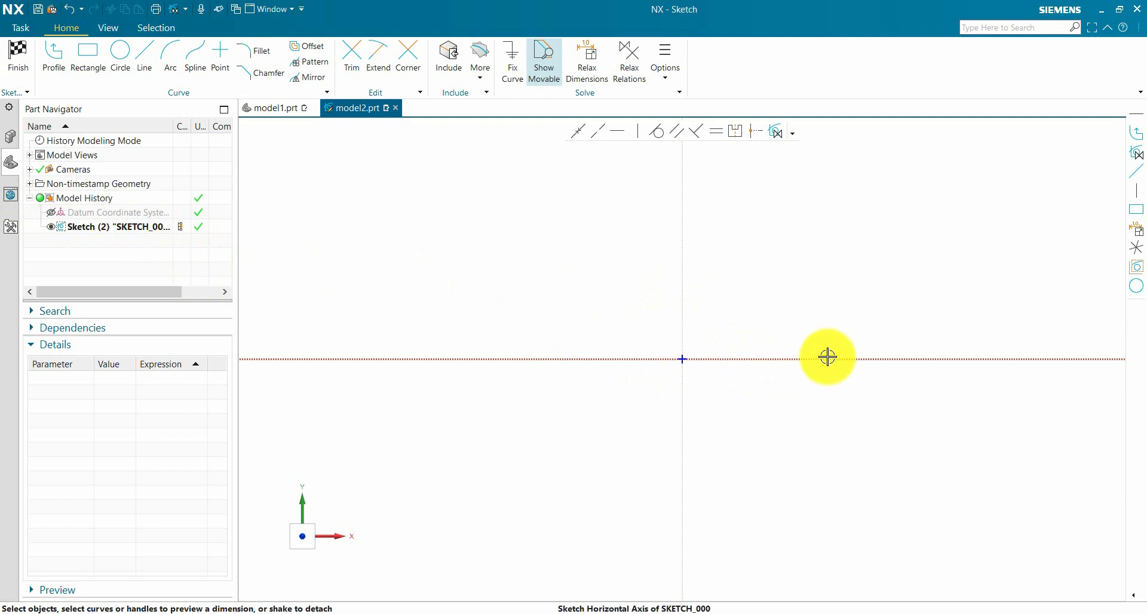
scroll(931, 292, down, 2)
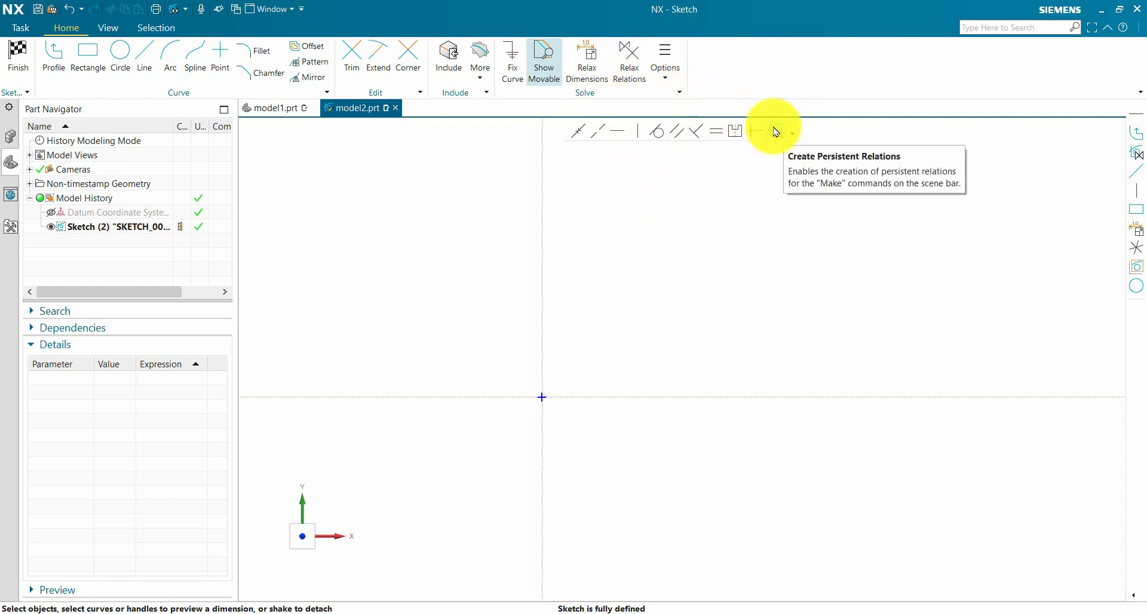
click(679, 81)
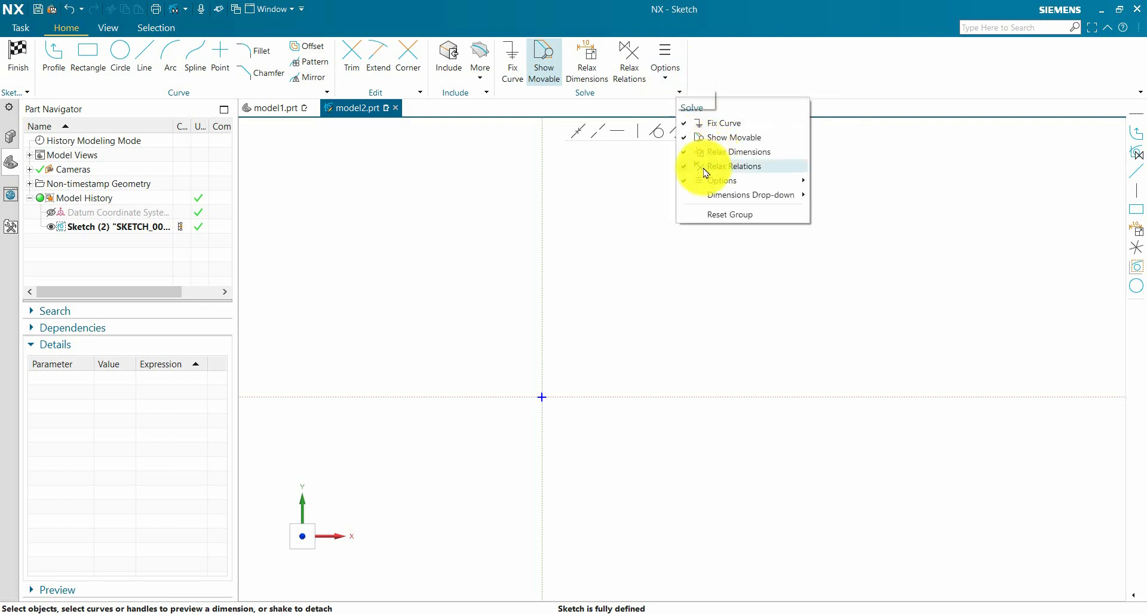
mouse_move(686, 179)
click(649, 204)
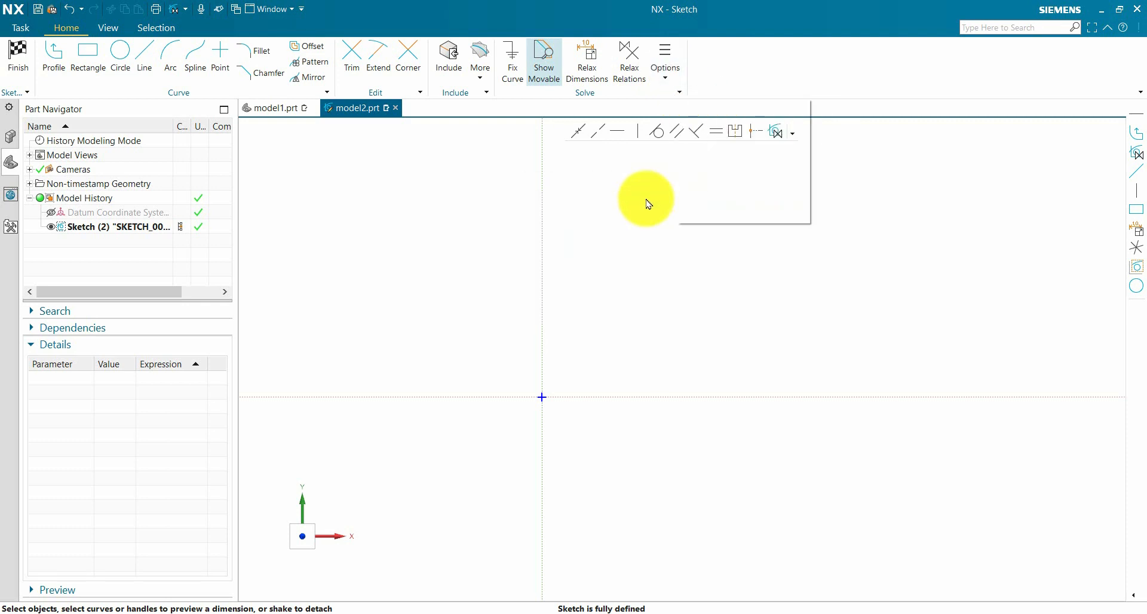
click(792, 132)
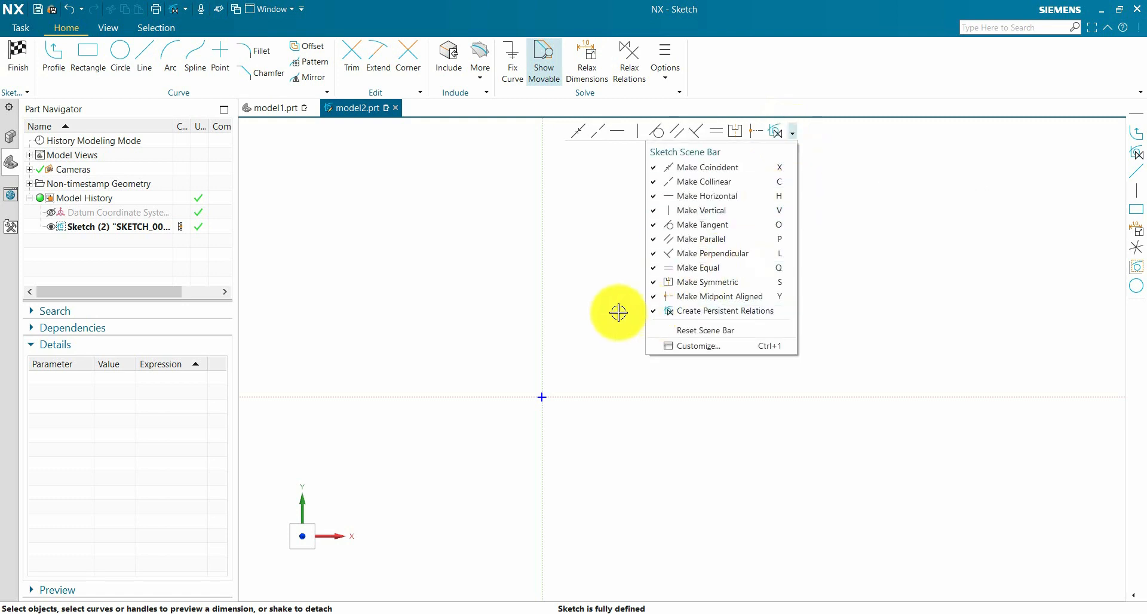
Step: Sketch two separate horizontal lines above the horizontal axis, the lower one about 105 long and further along X
click(144, 59)
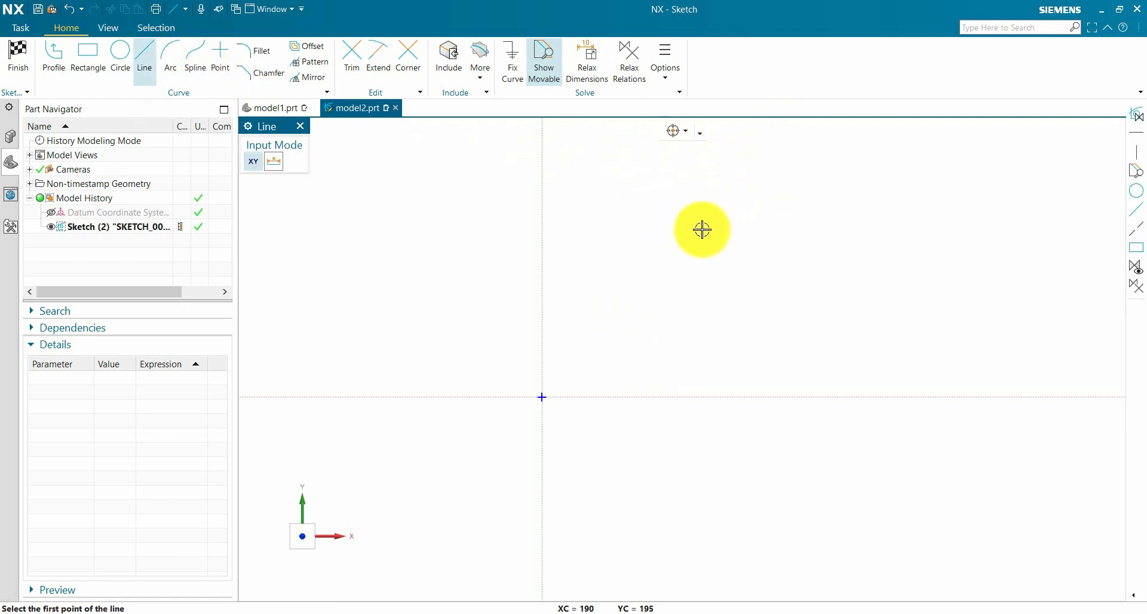
click(587, 280)
click(686, 280)
click(731, 324)
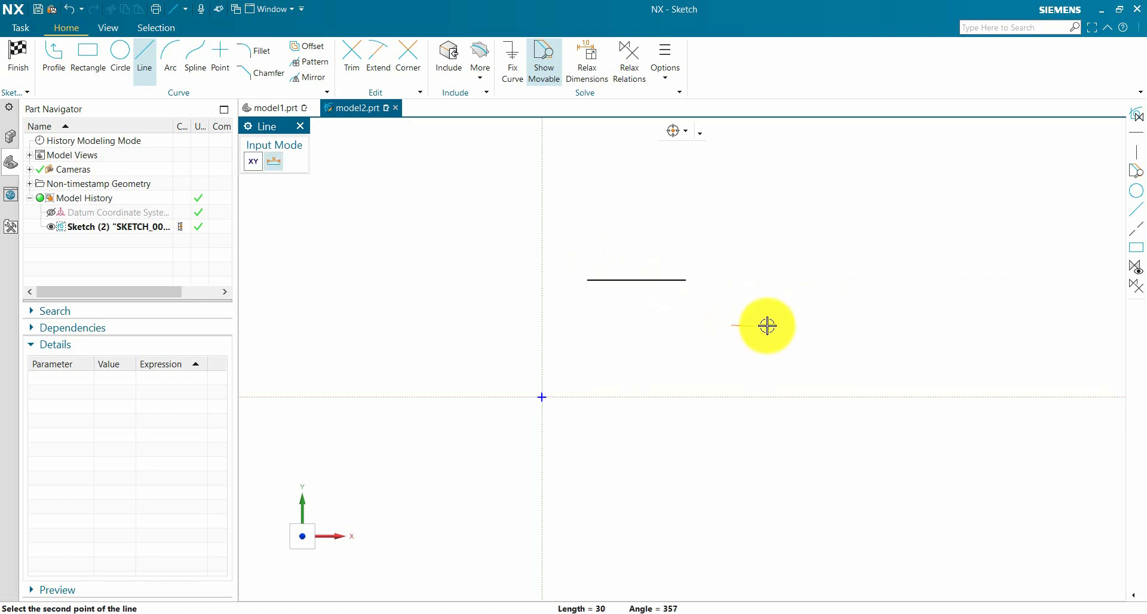
click(825, 325)
key(Escape)
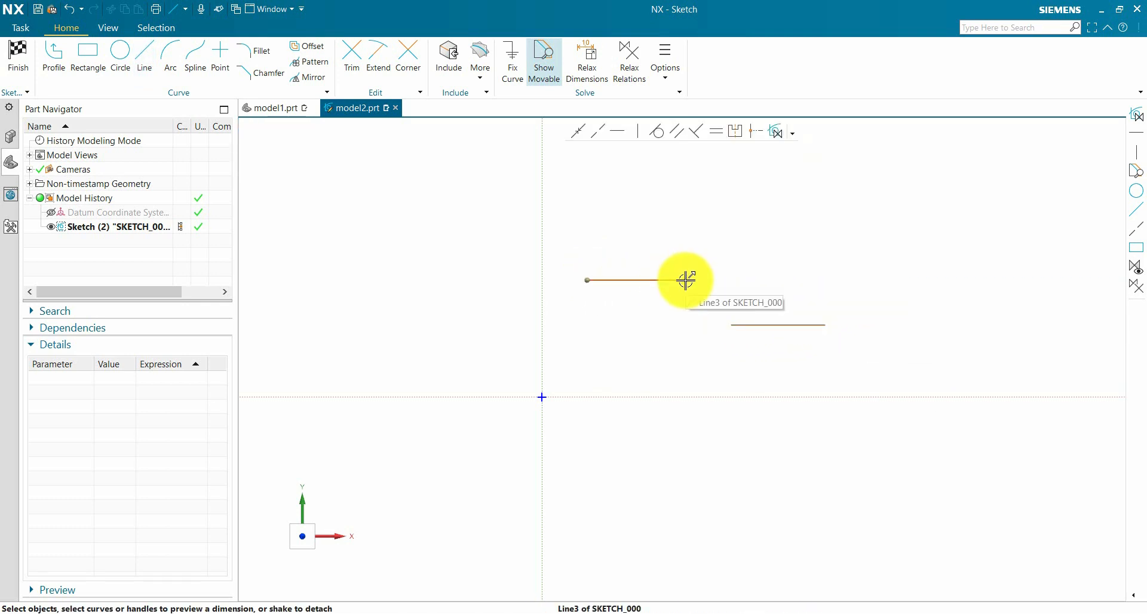
Step: Test how the end points of the two horizontal lines can be moved
click(685, 280)
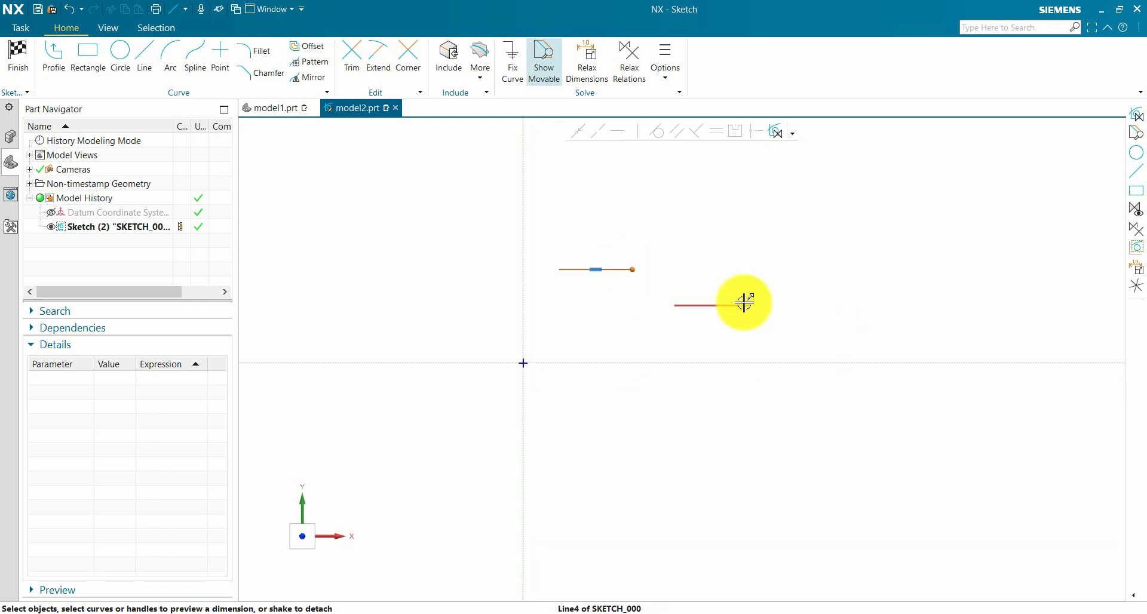
key(Escape)
click(729, 304)
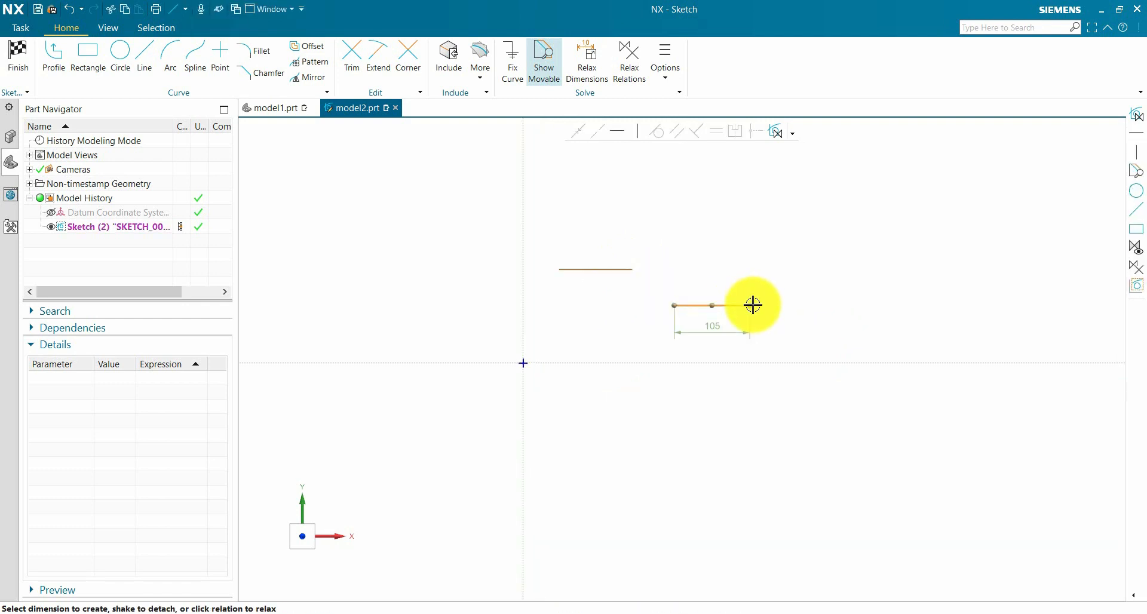
click(750, 305)
scroll(753, 304, up, 2)
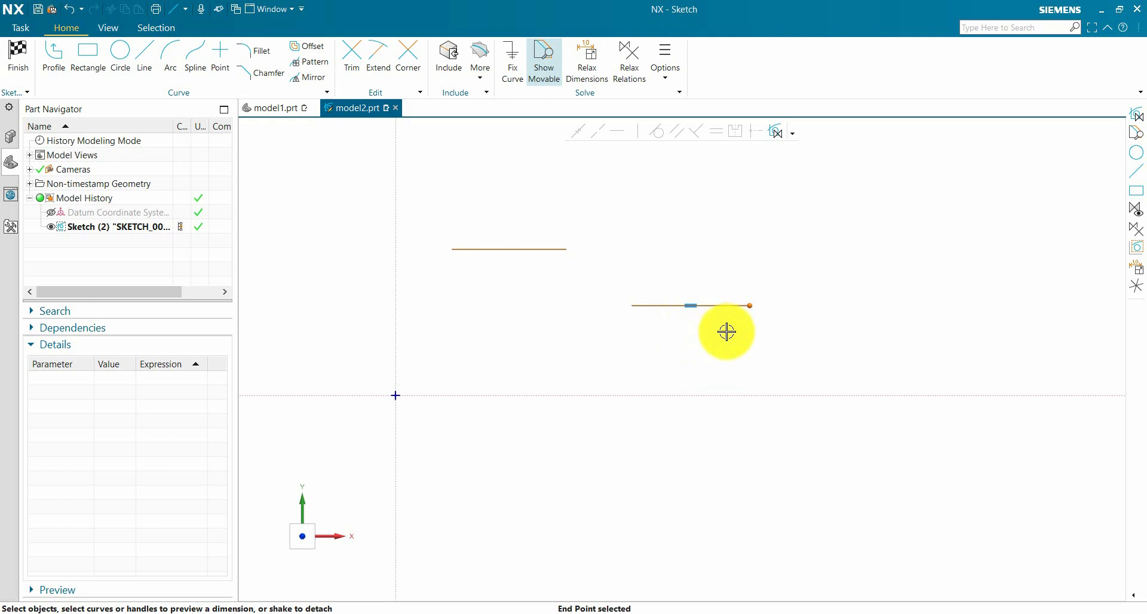
click(726, 332)
scroll(726, 332, down, 2)
Step: Make both sketched lines vertical without a persistent relation, and check the movement of their lower end points
click(645, 139)
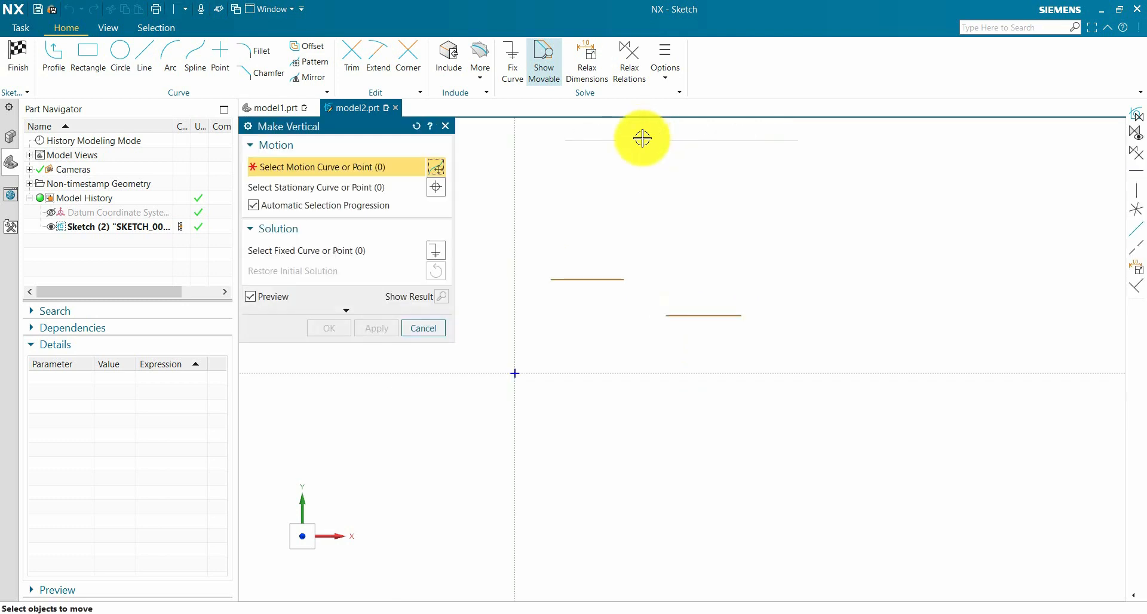
click(604, 279)
click(367, 330)
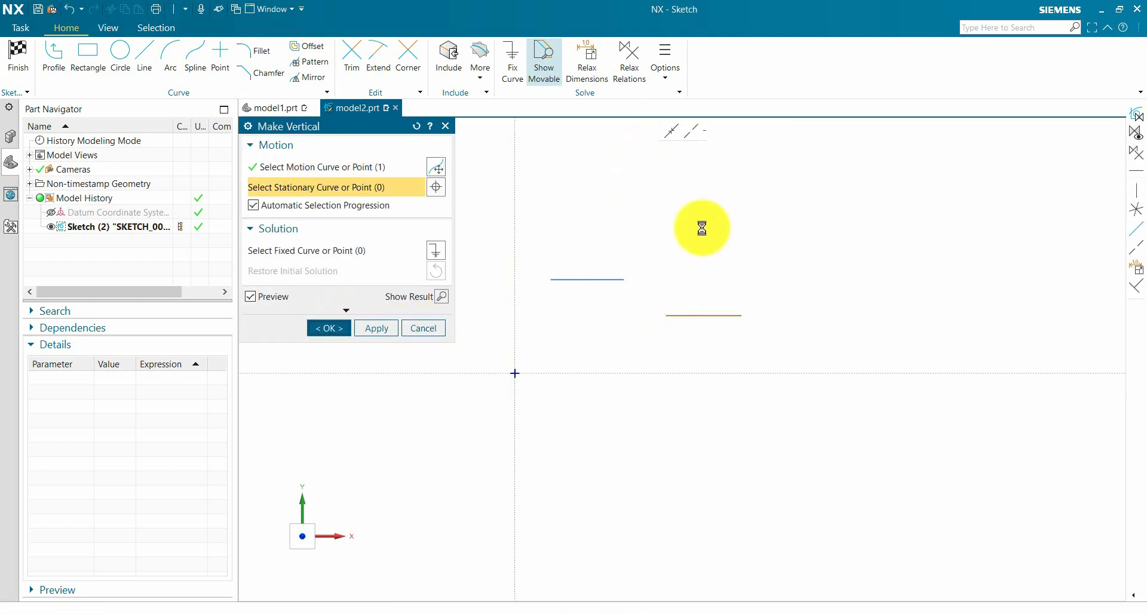
click(731, 315)
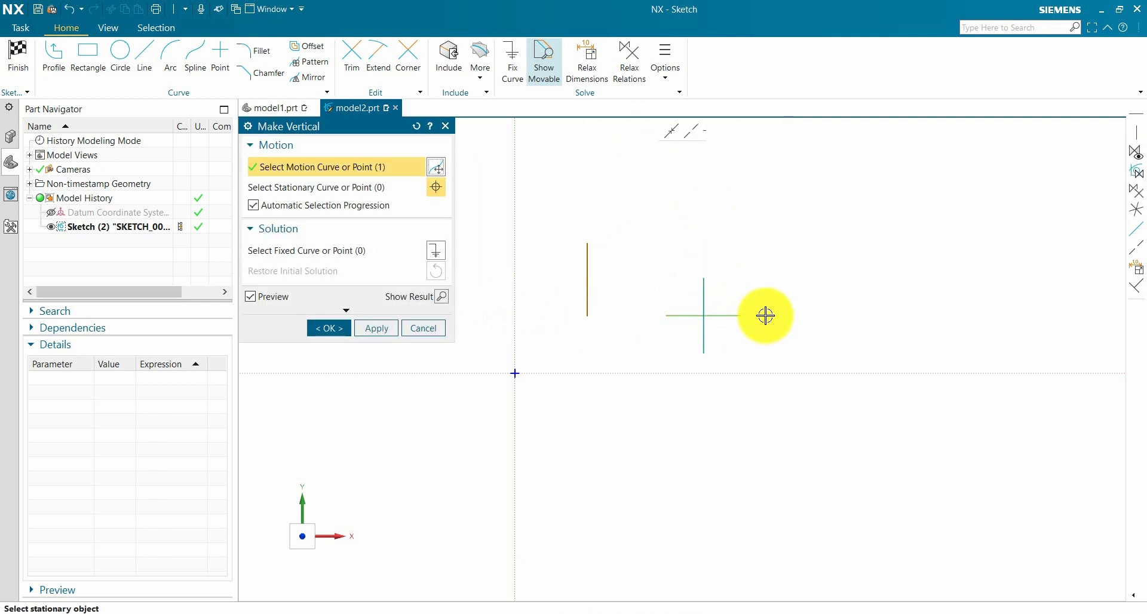
click(329, 328)
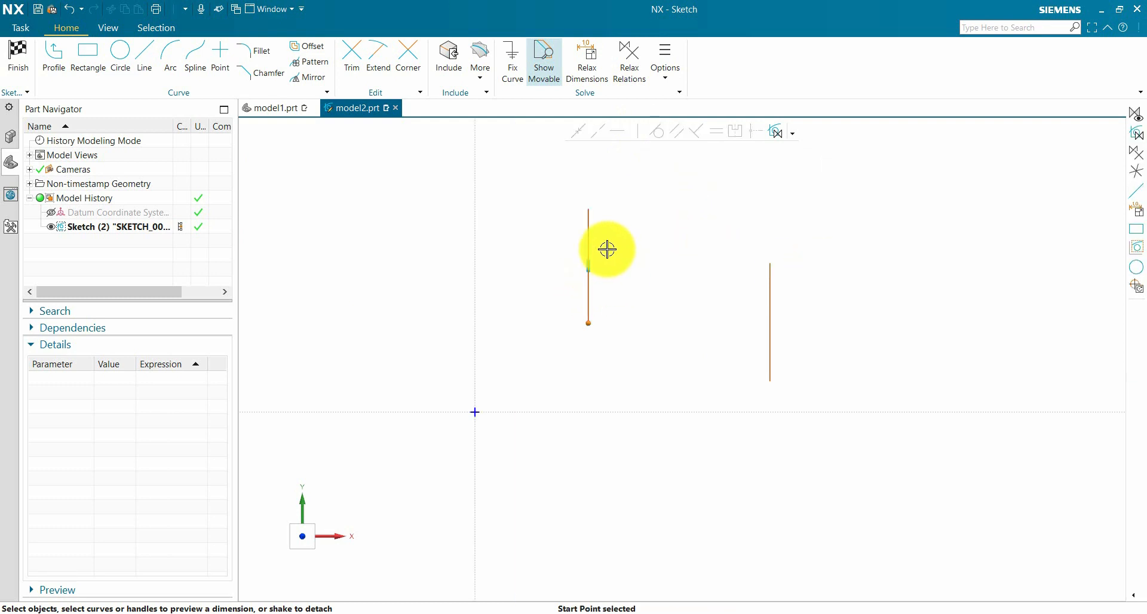
click(773, 380)
key(Escape)
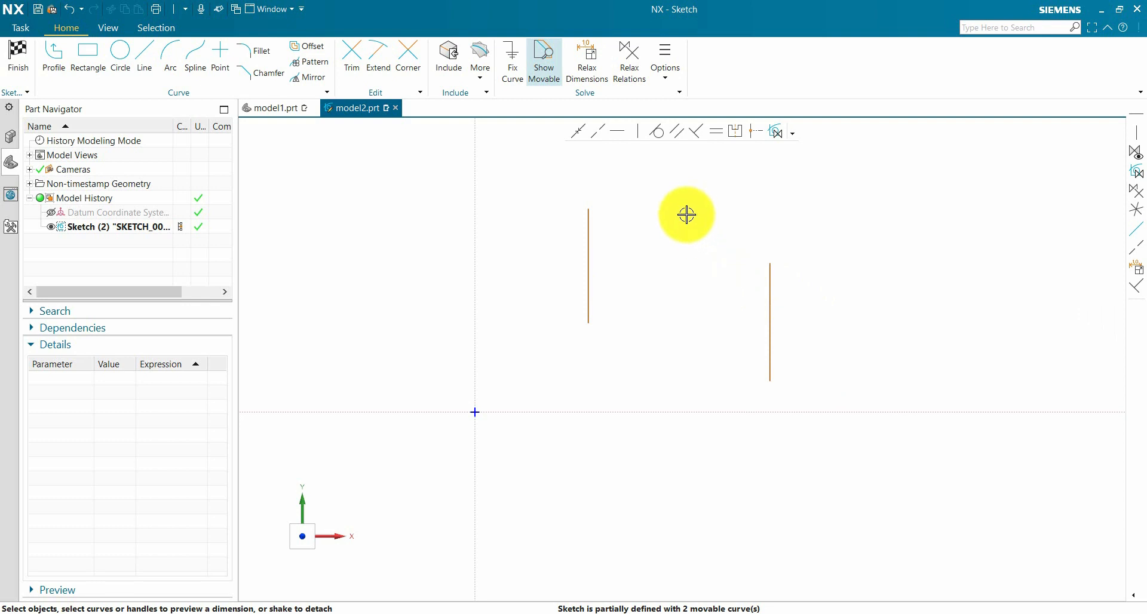
click(616, 132)
click(634, 238)
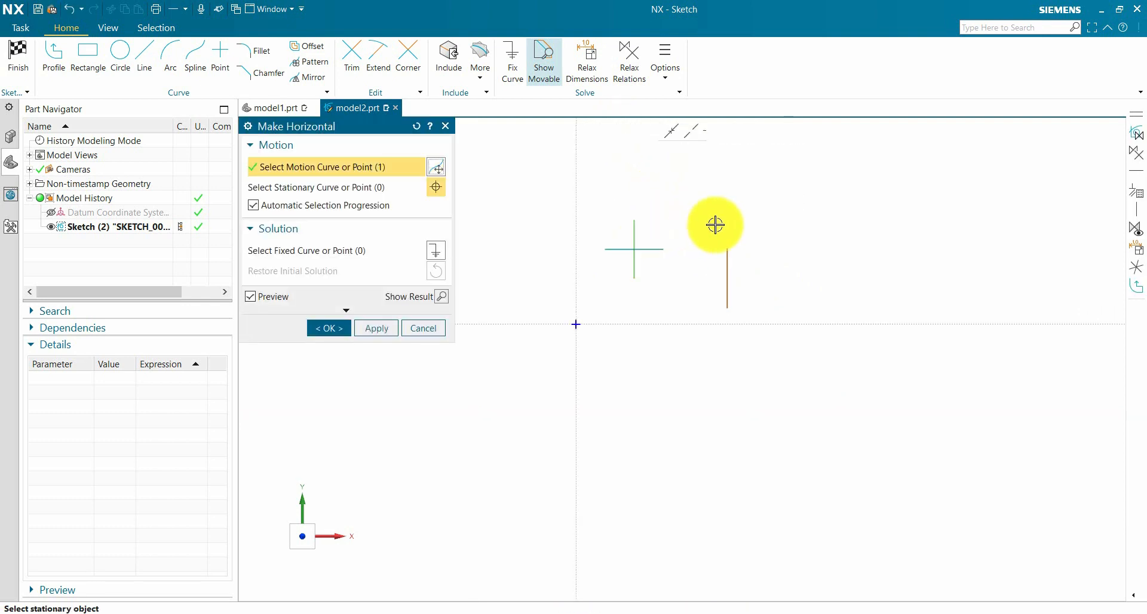
key(Escape)
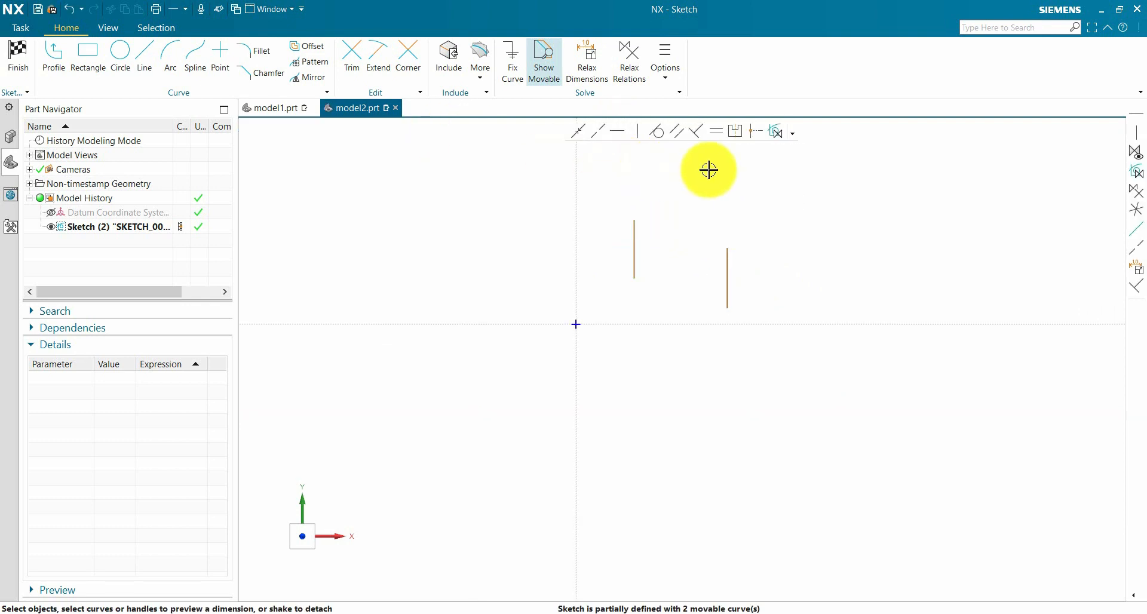
Step: Turn on Create Persistent Relations and make the vertical line farther from the origin horizontal
click(776, 133)
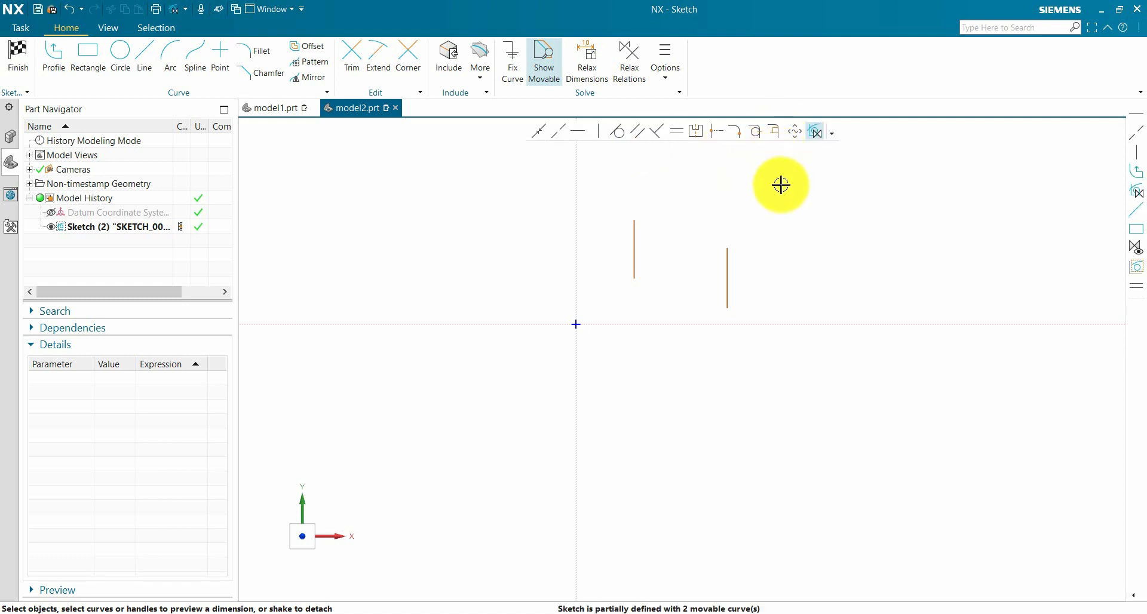
click(581, 131)
click(727, 259)
click(328, 325)
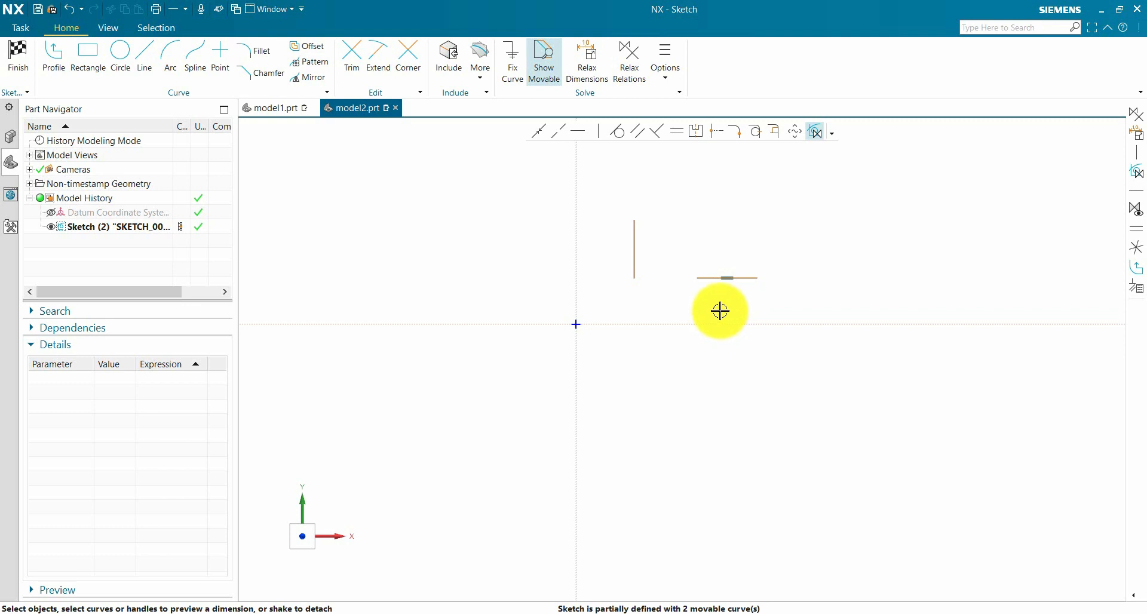
Step: Examine the sketch relation options and the remaining vertical line's lower end point to compare it with the persistently horizontal line
click(818, 133)
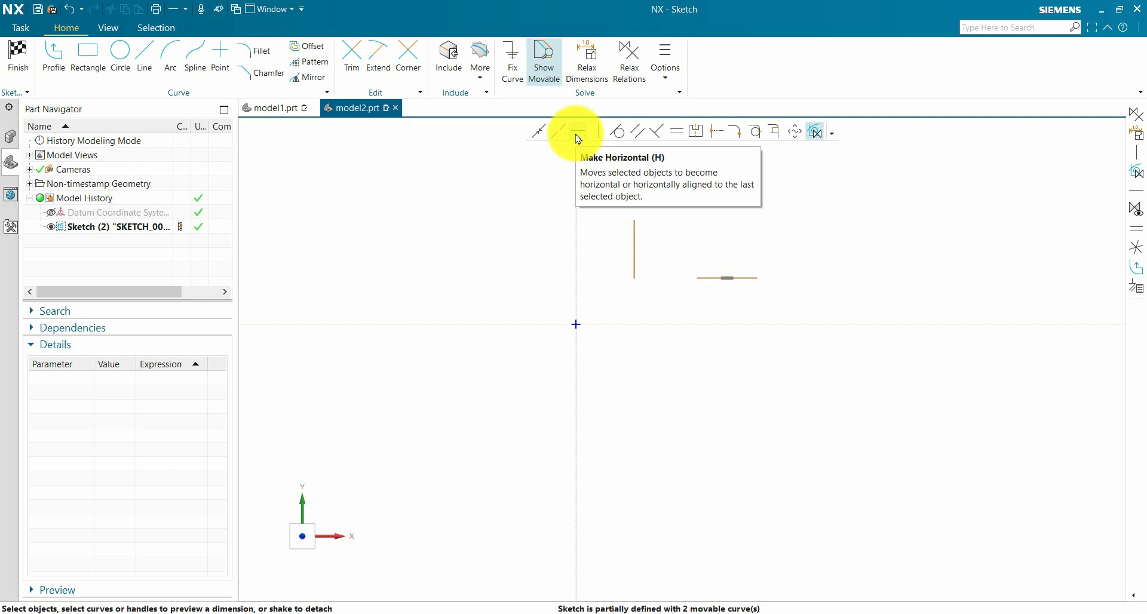
click(665, 63)
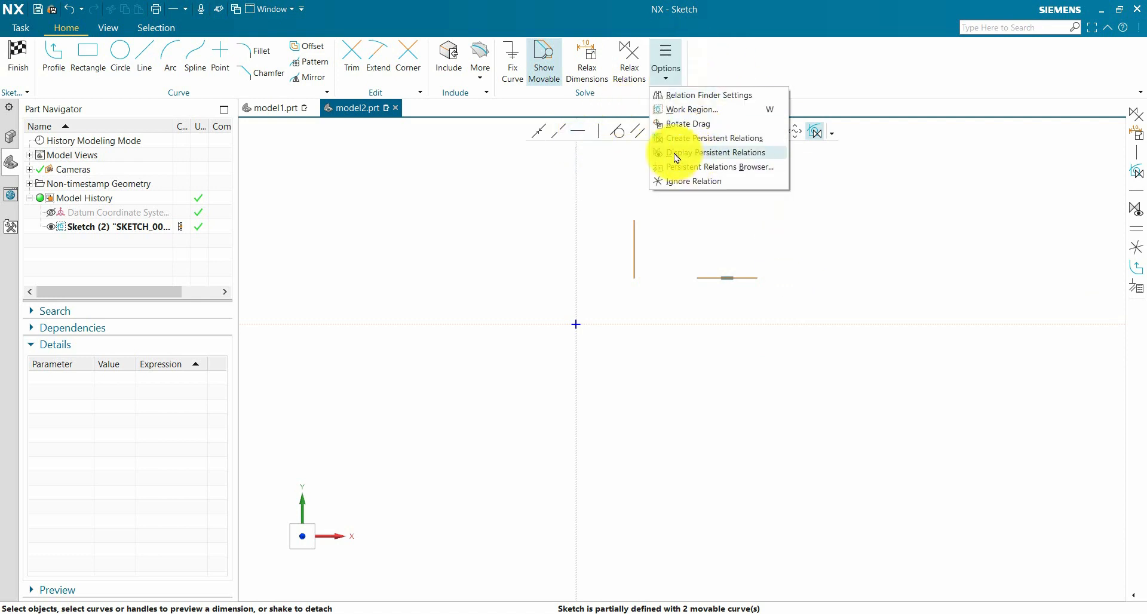
click(758, 248)
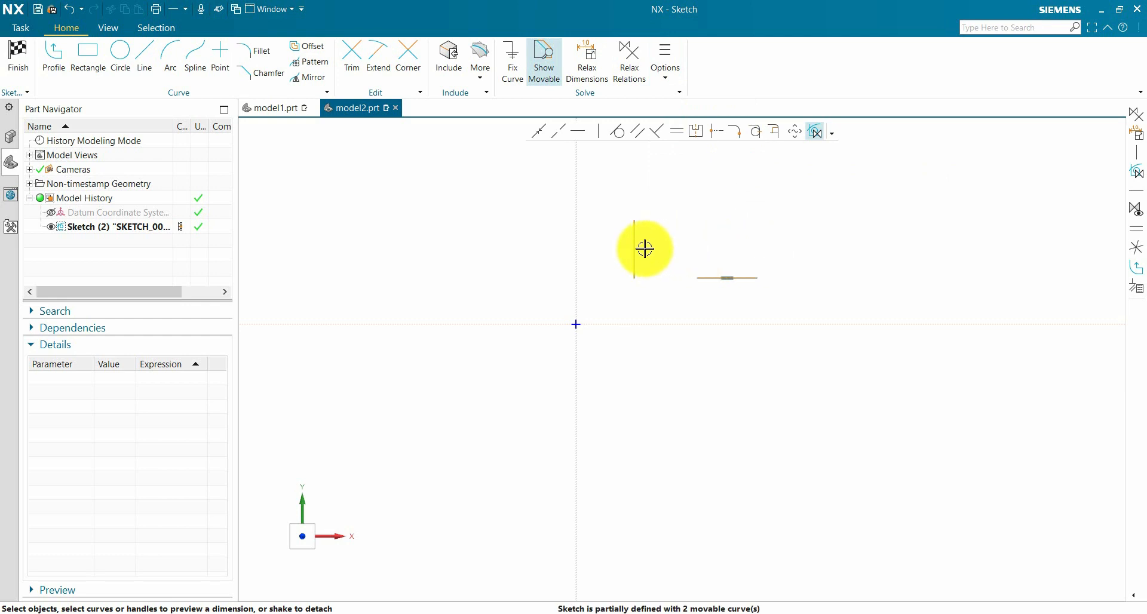
click(635, 278)
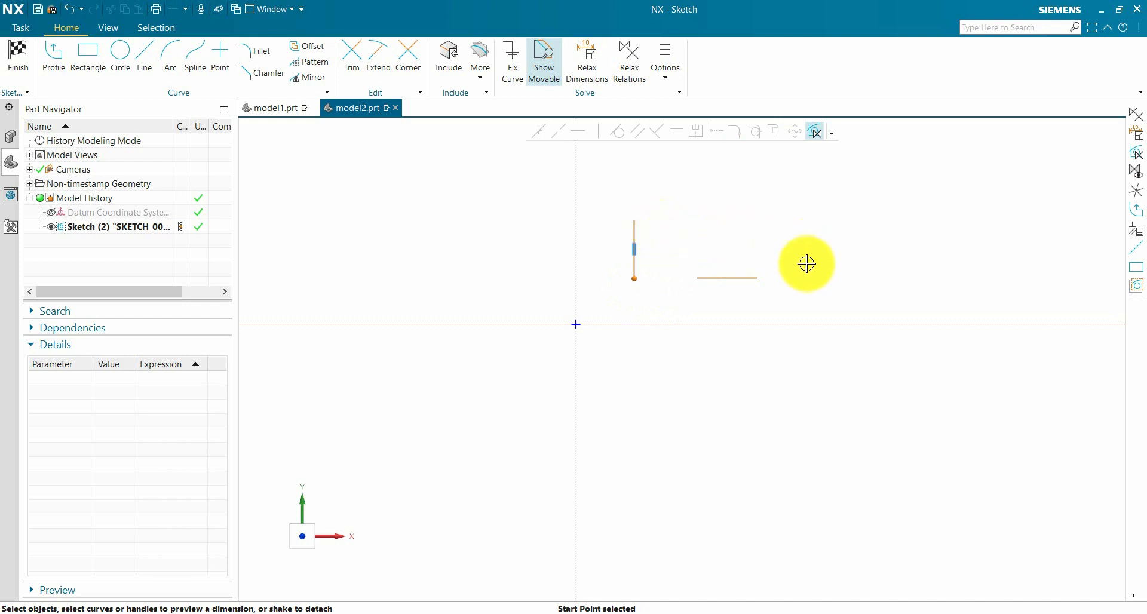
key(Escape)
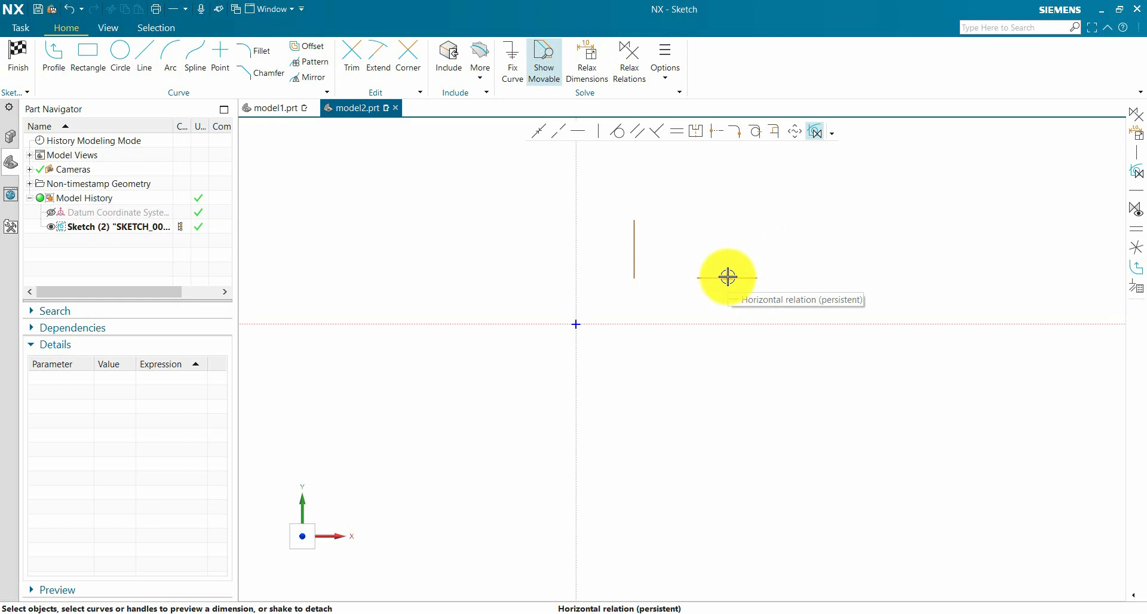
click(634, 278)
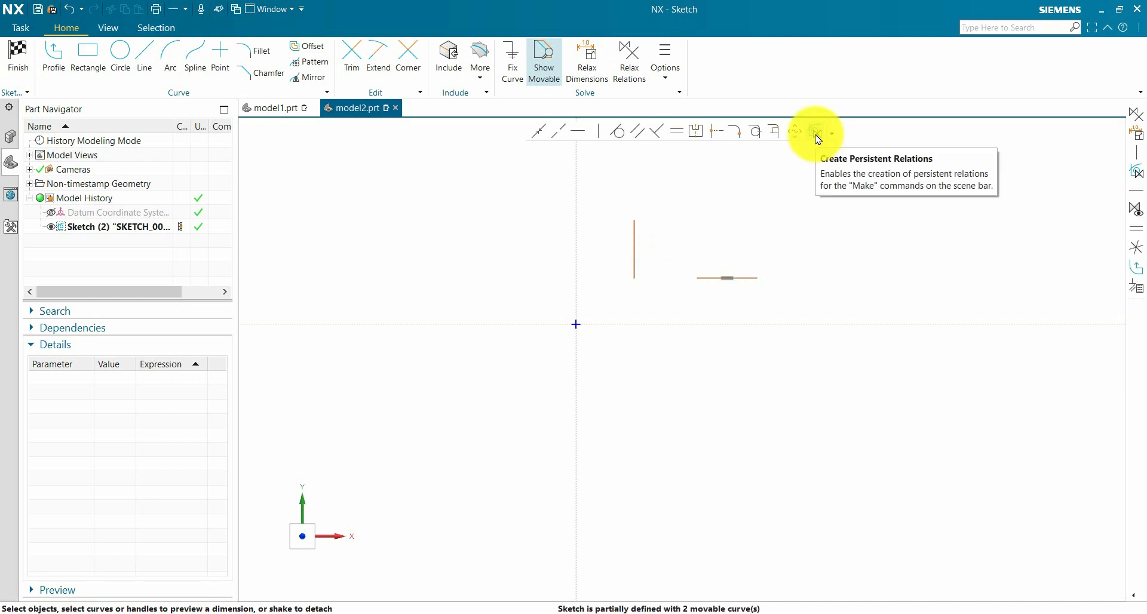
Step: Turn off Create Persistent Relations and try to make the persistently horizontal line vertical
click(816, 134)
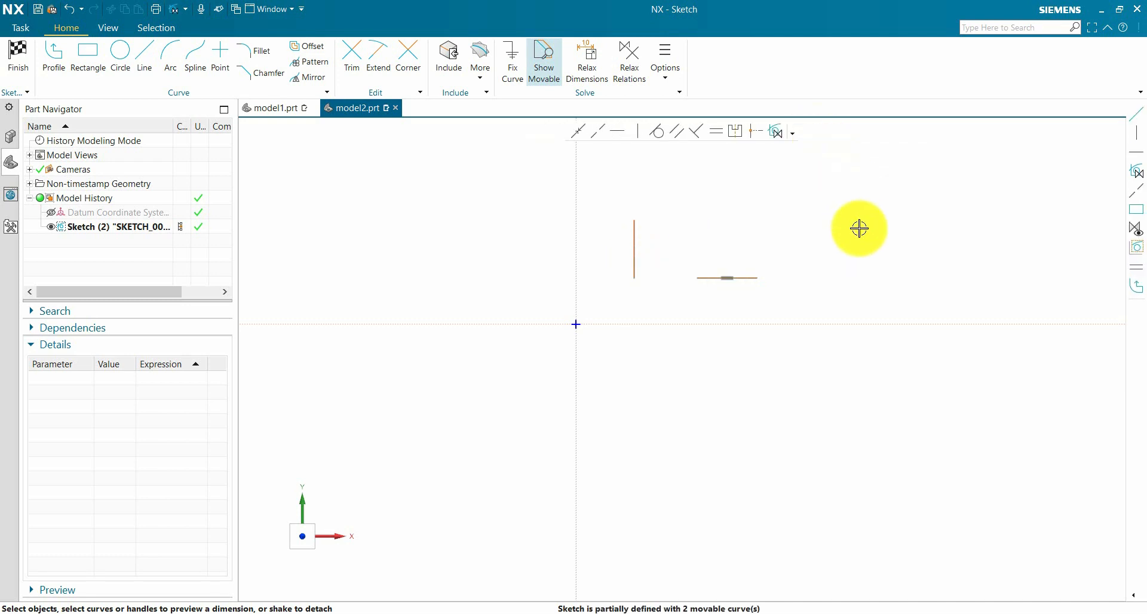
click(640, 137)
scroll(740, 274, up, 3)
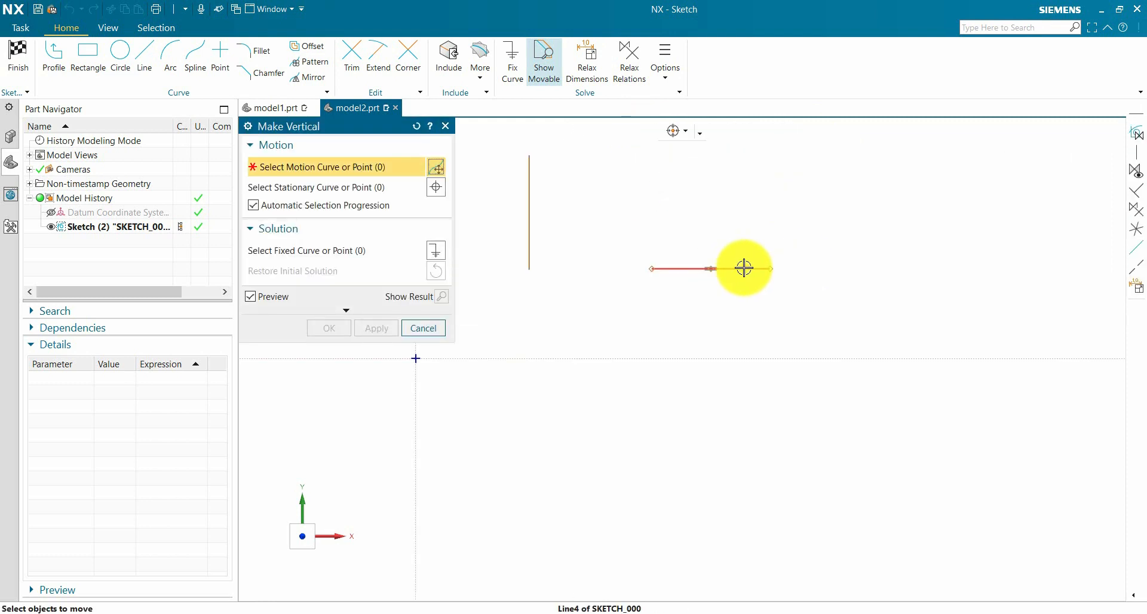
click(739, 278)
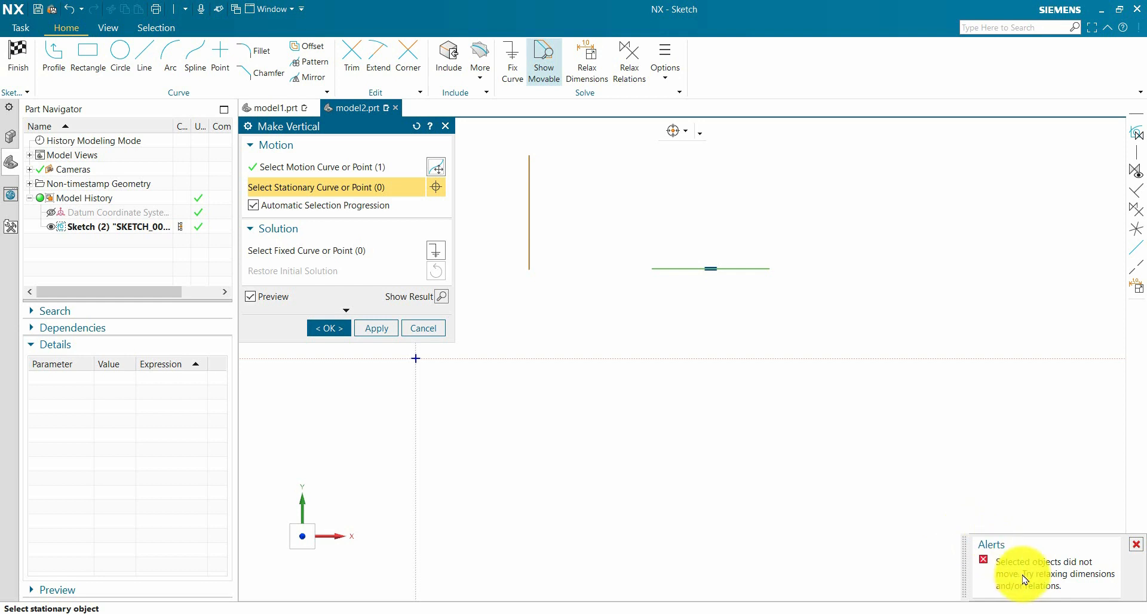
click(332, 327)
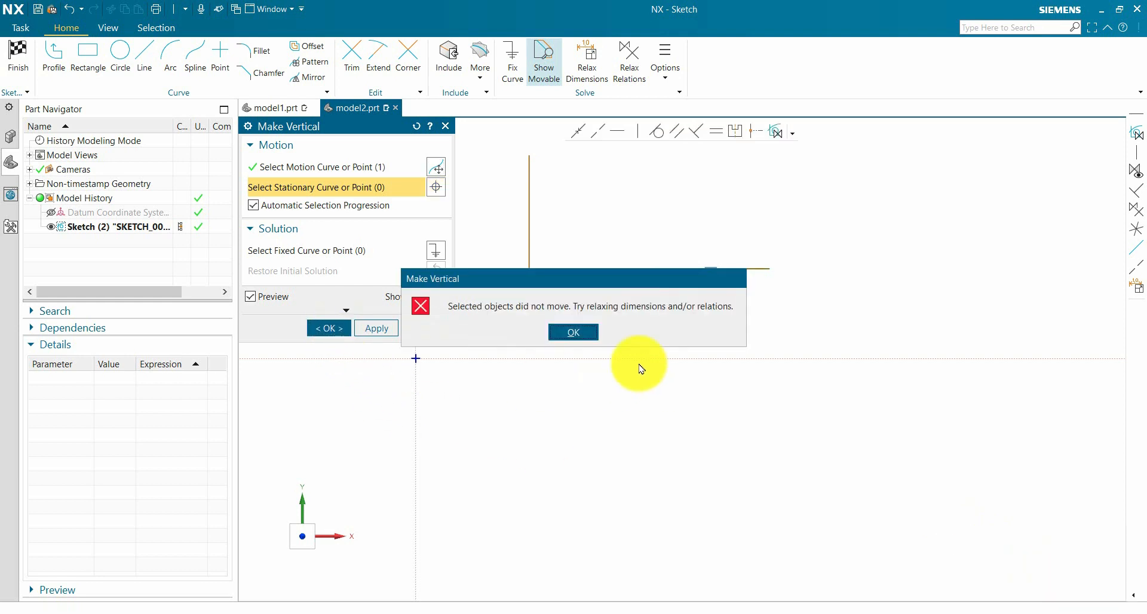
click(572, 333)
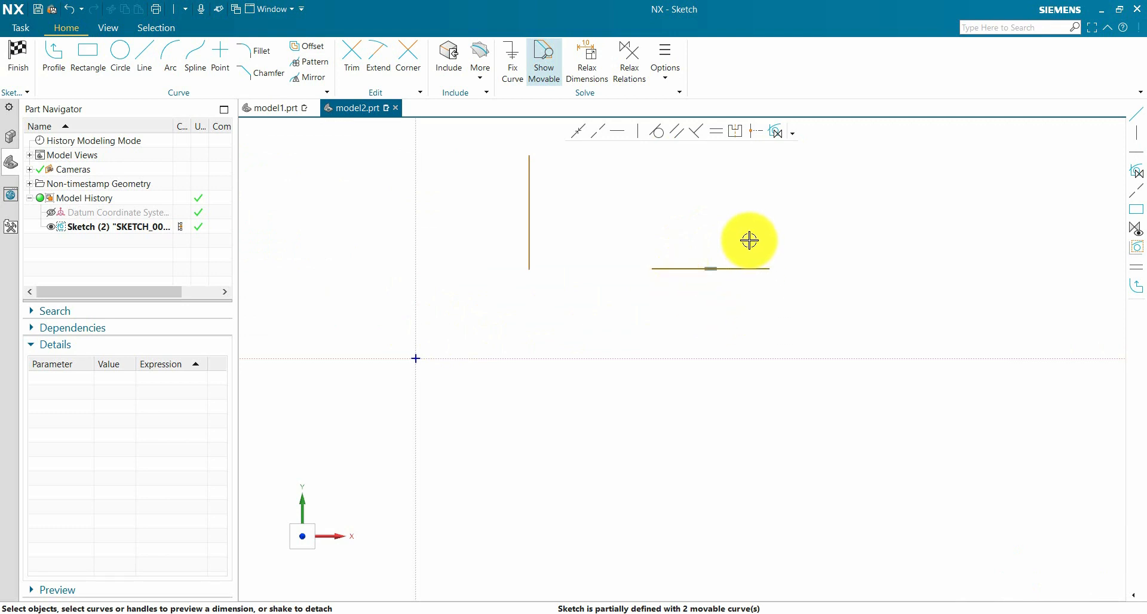
Step: Turn on Create Persistent Relations and give the vertical line a persistent vertical relation
click(777, 131)
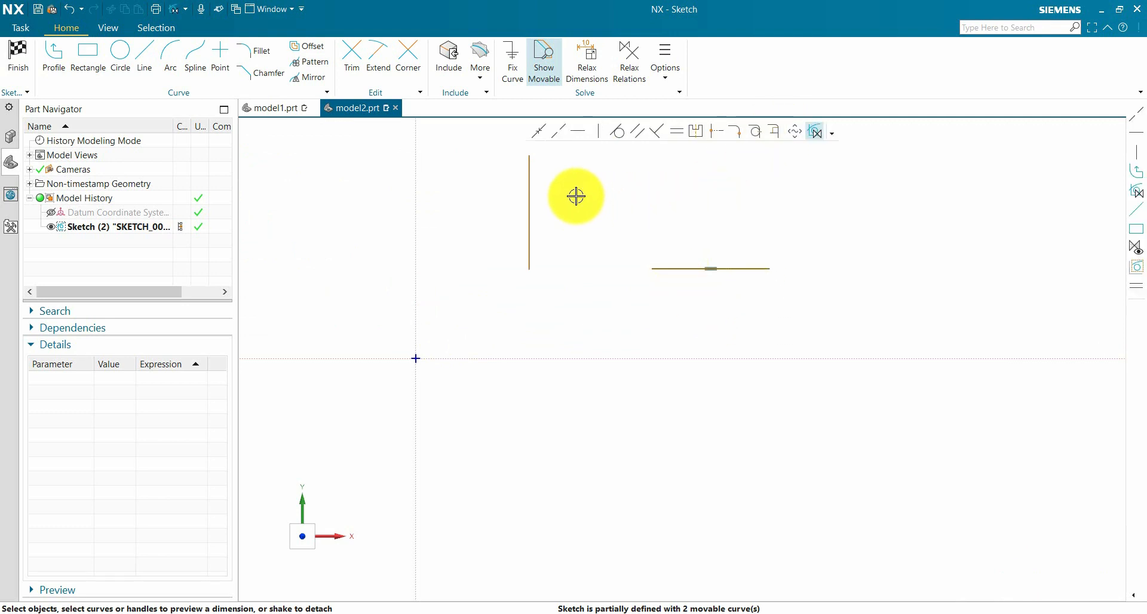
click(533, 179)
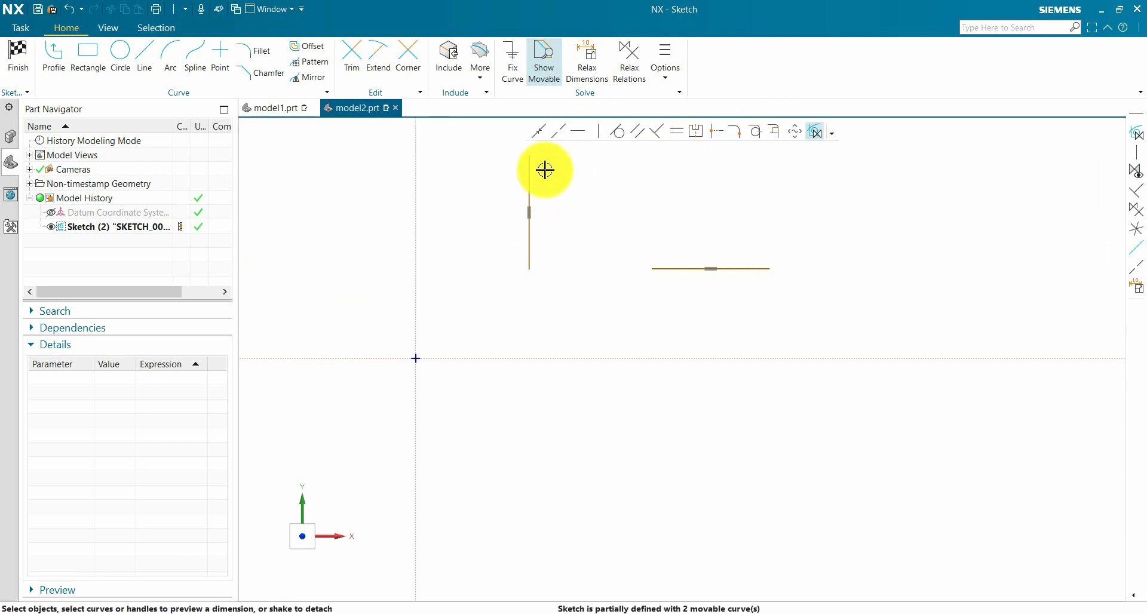
Step: Try to make the persistently vertical line horizontal, with Create Persistent Relations first off and then on
click(817, 134)
click(619, 135)
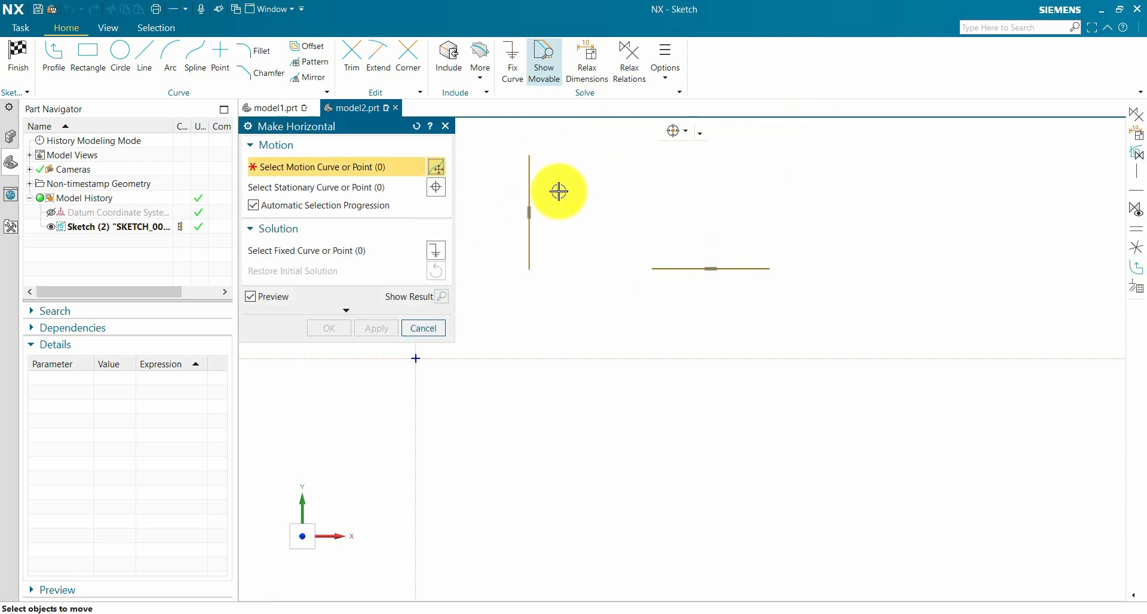
click(529, 188)
click(423, 328)
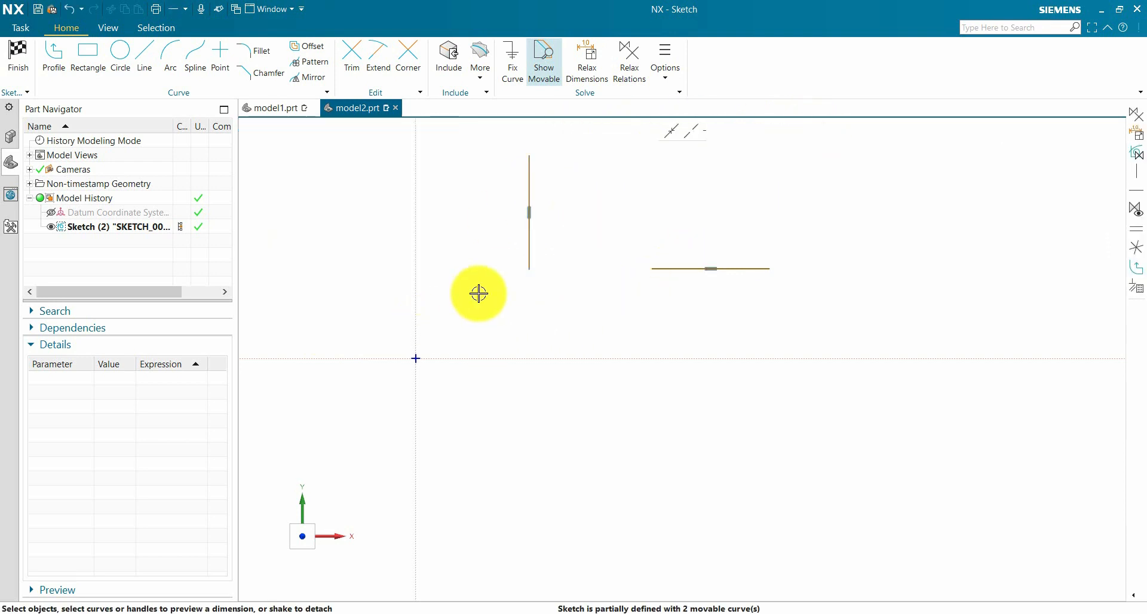
click(777, 132)
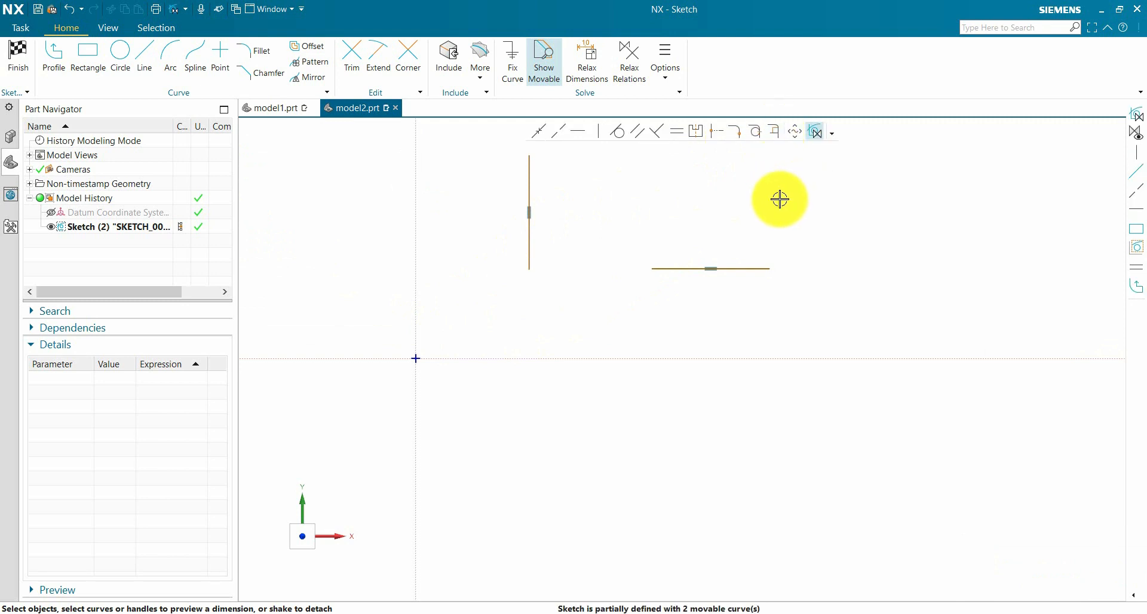
click(583, 138)
click(535, 182)
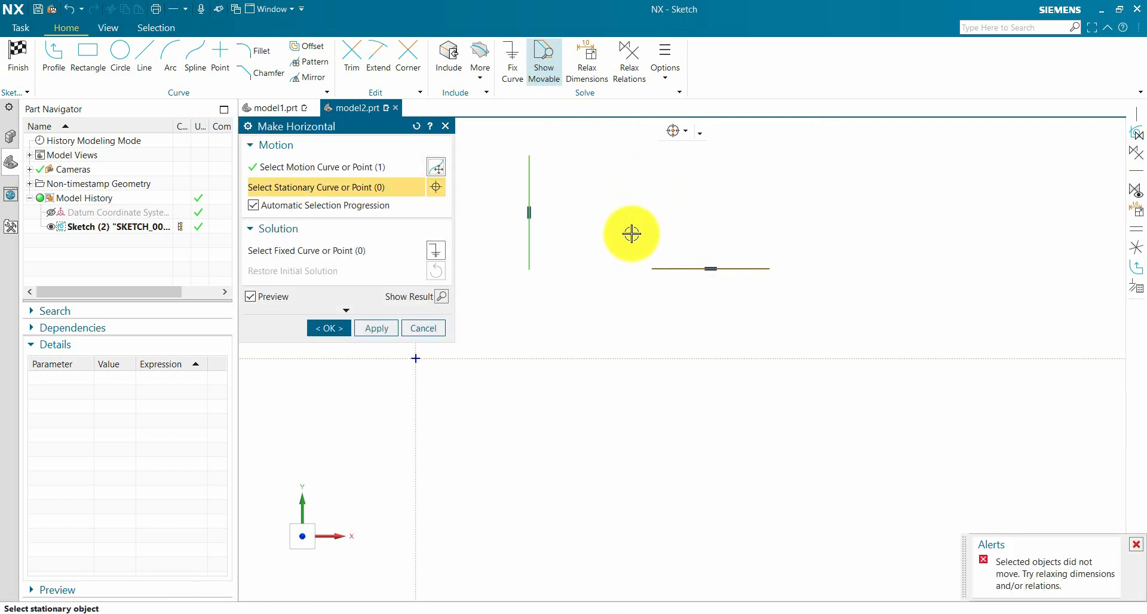
click(430, 327)
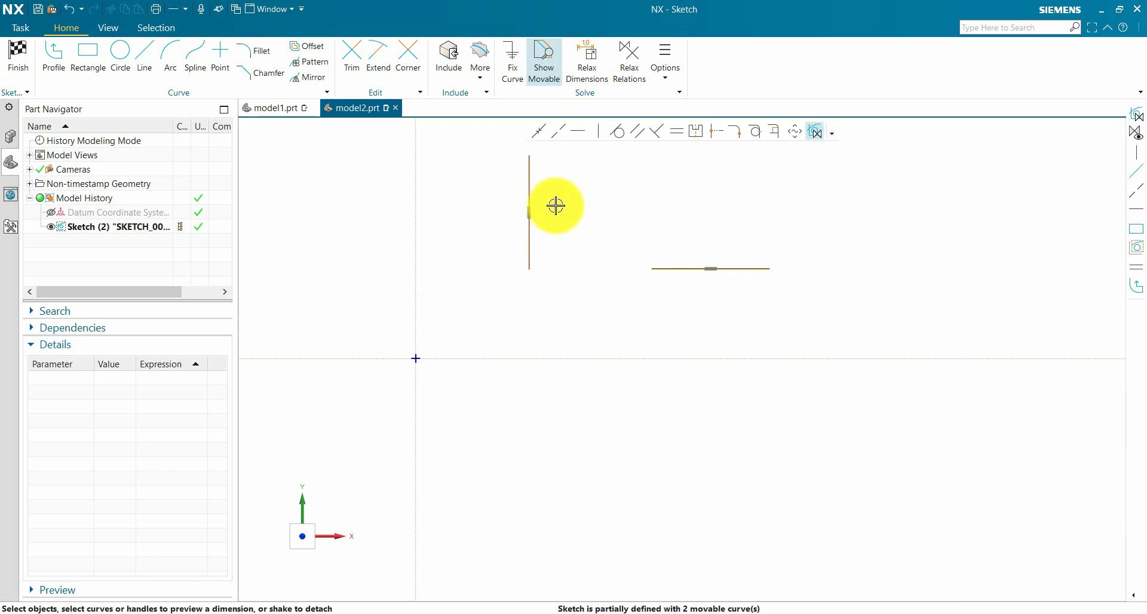
Step: Turn on Relax Relations and make the persistently vertical line horizontal
click(633, 75)
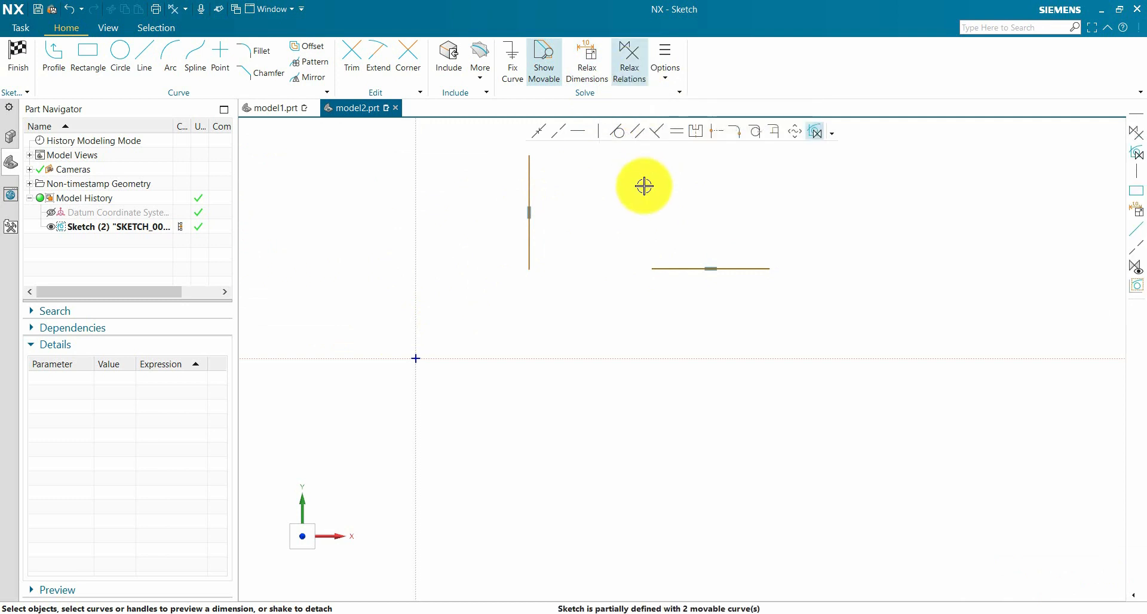
click(582, 135)
click(529, 200)
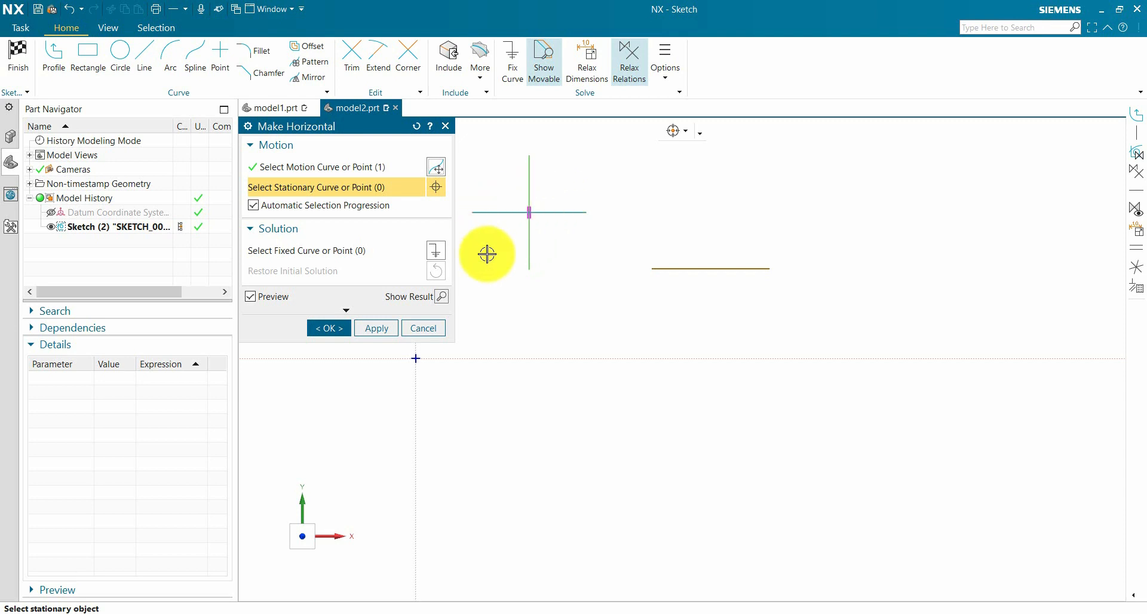
click(329, 328)
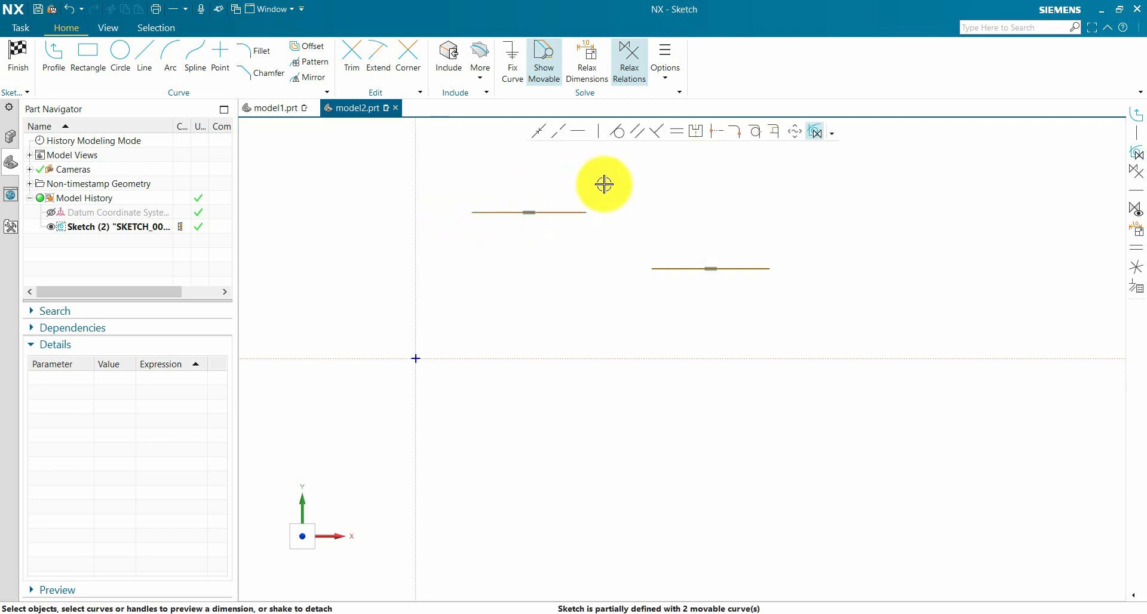
click(627, 71)
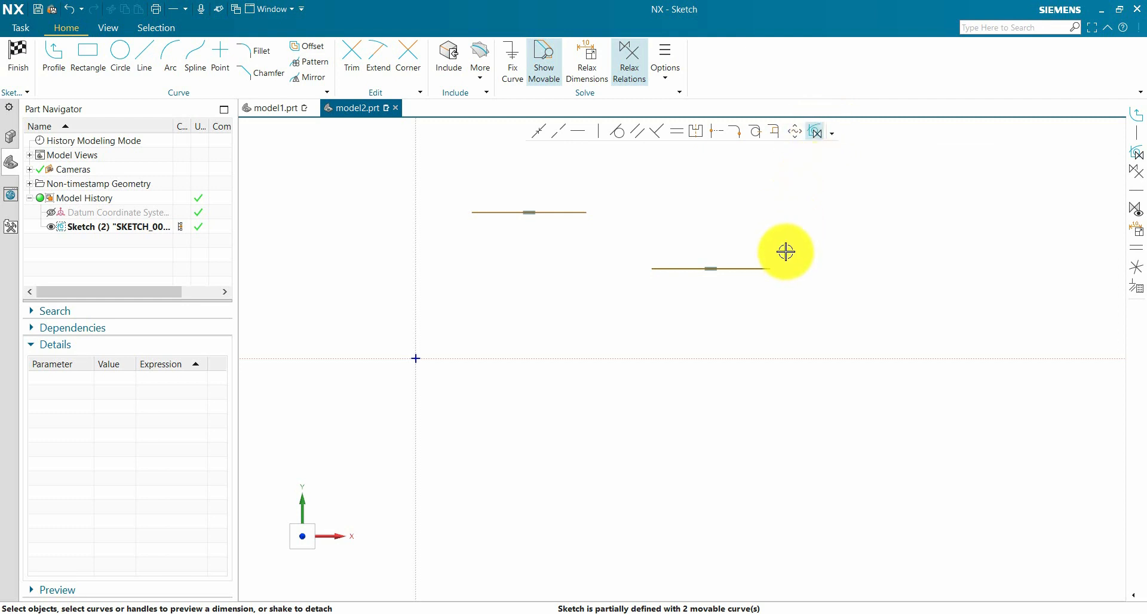
Step: Delete the lower horizontal line and turn off Create Persistent Relations
click(756, 268)
key(Delete)
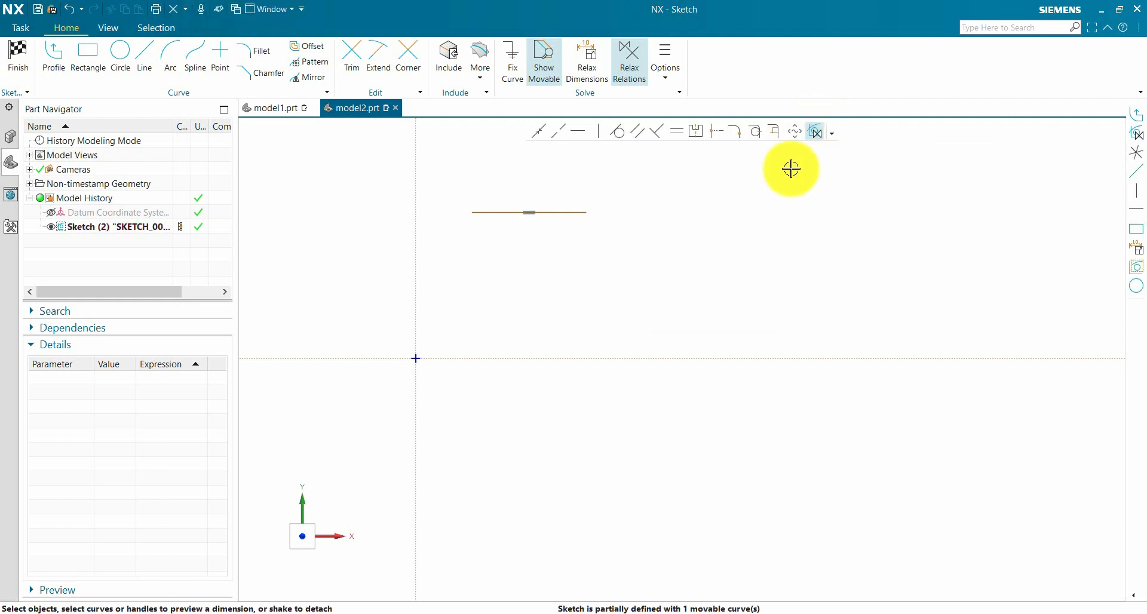
click(814, 132)
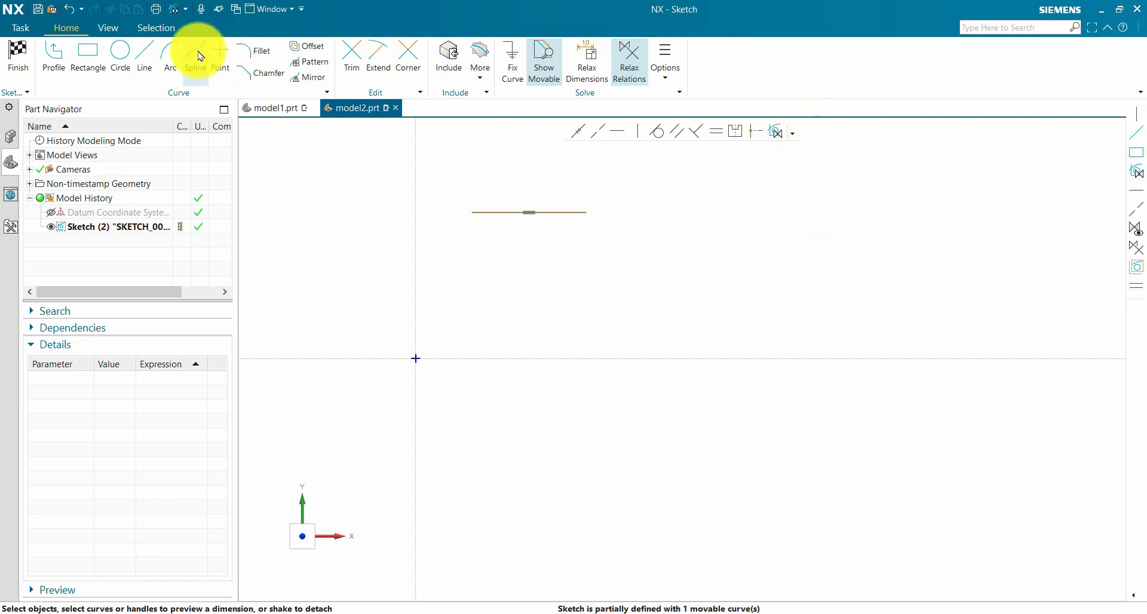
Step: Remove the persistent horizontal relation from the remaining line and lengthen the line by moving its end point away from the vertical axis
click(531, 212)
key(Delete)
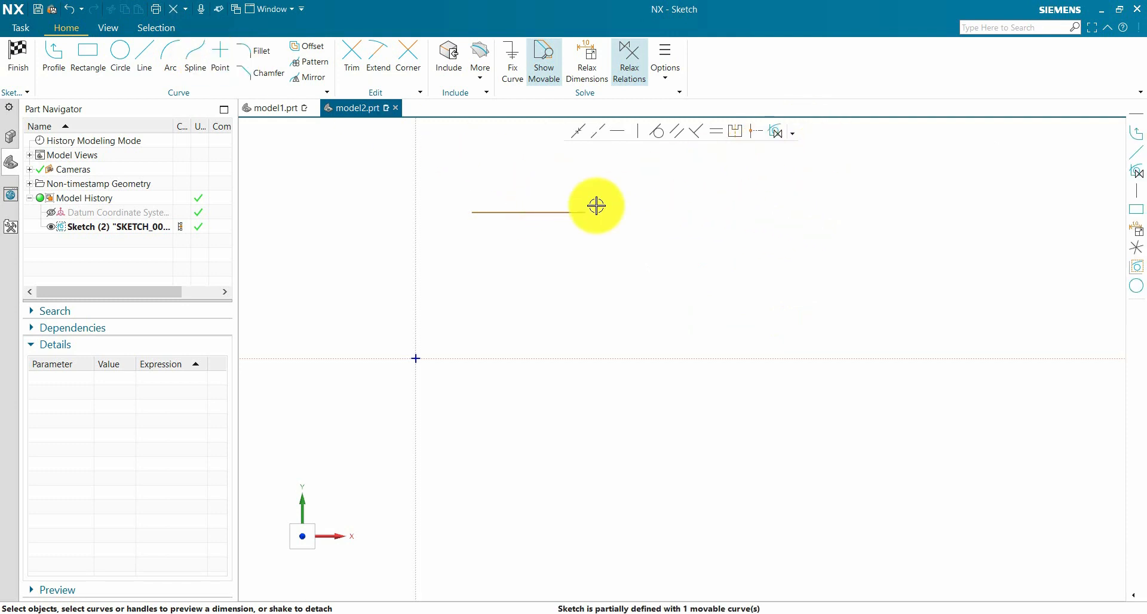
drag(584, 208, 607, 233)
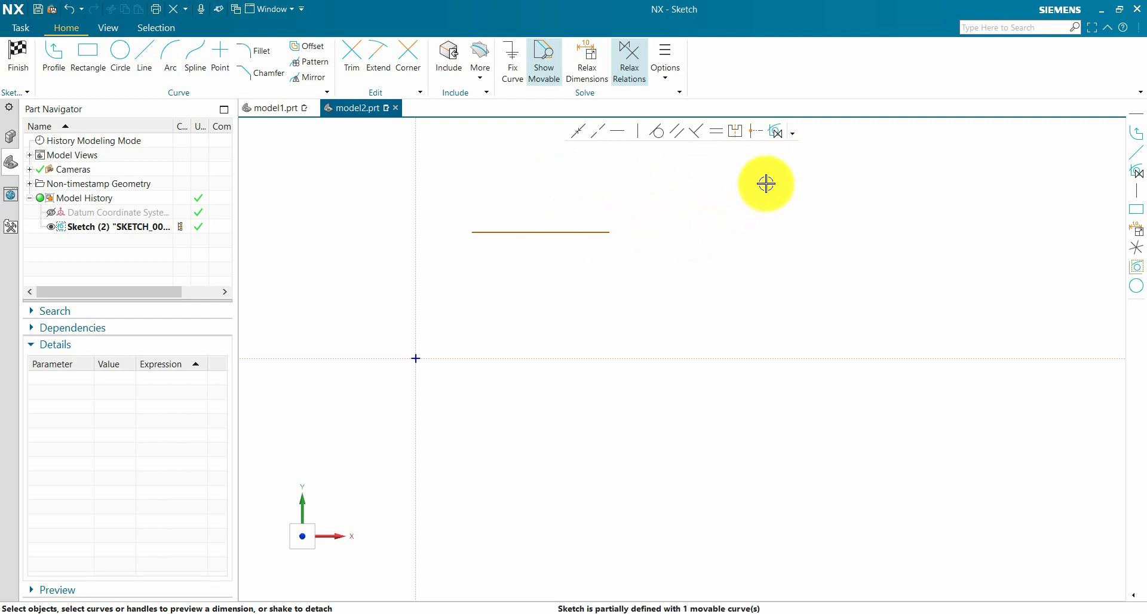
Step: Complete a rectangle below the horizontal line with three connected Profile lines, starting at its end nearer the vertical axis
click(52, 57)
click(471, 231)
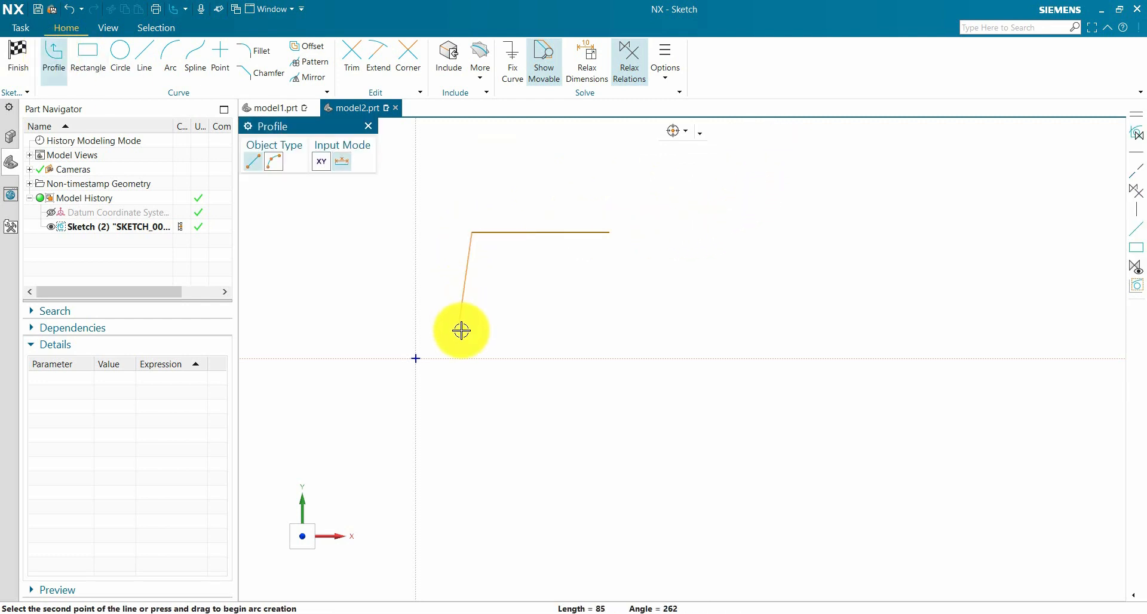
click(471, 345)
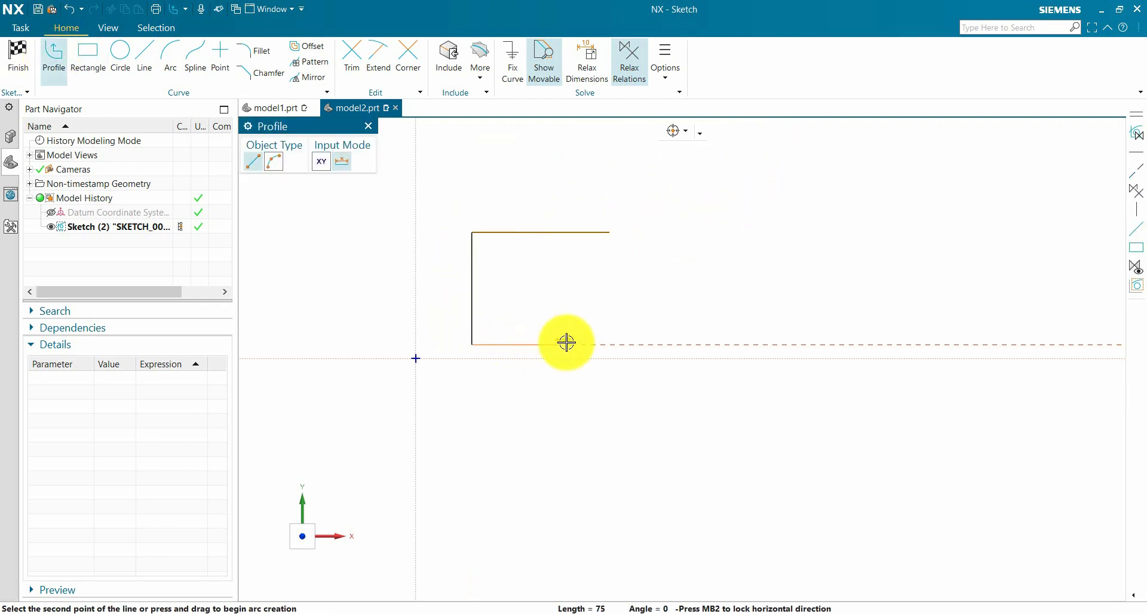
click(609, 344)
click(609, 233)
key(Escape)
Step: Dimension the rectangle's width as 100 and its height as 80
click(558, 231)
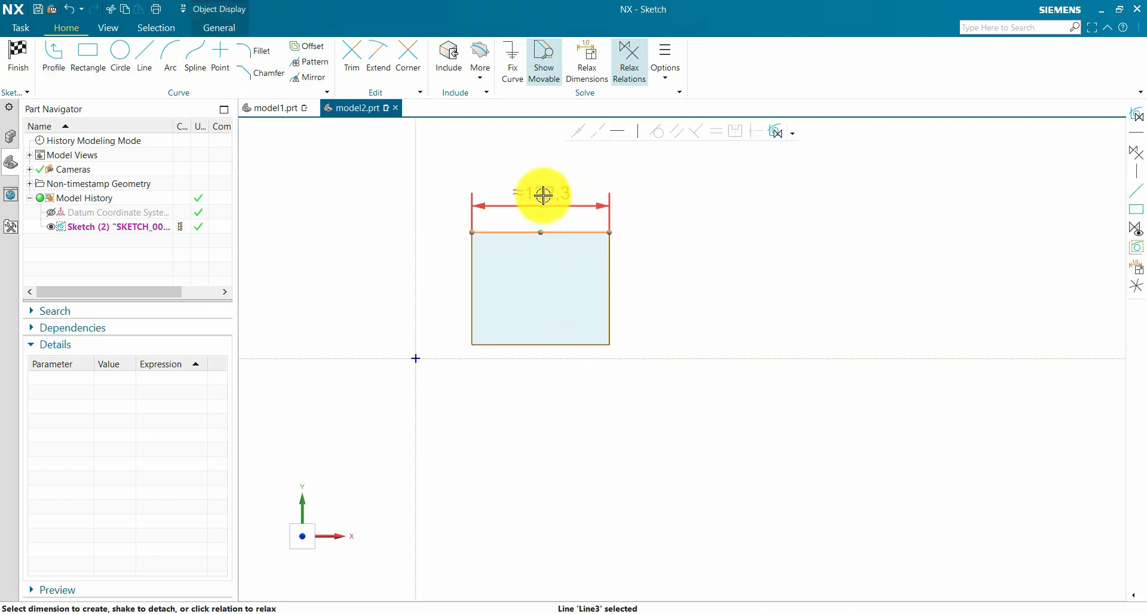
click(543, 194)
text(100)
key(Return)
key(Return)
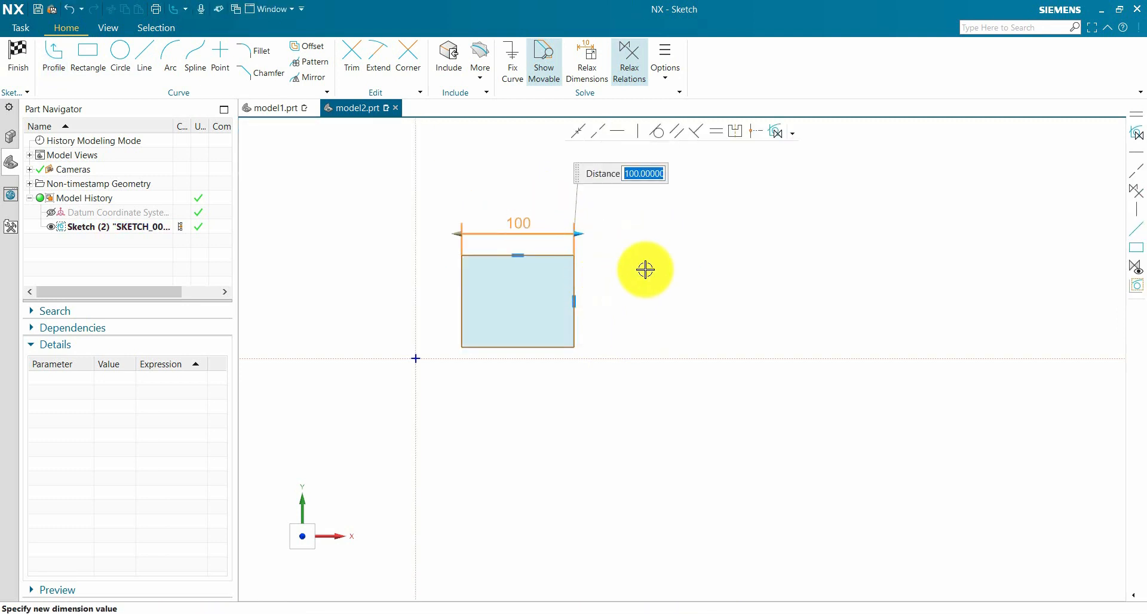
click(577, 286)
click(616, 292)
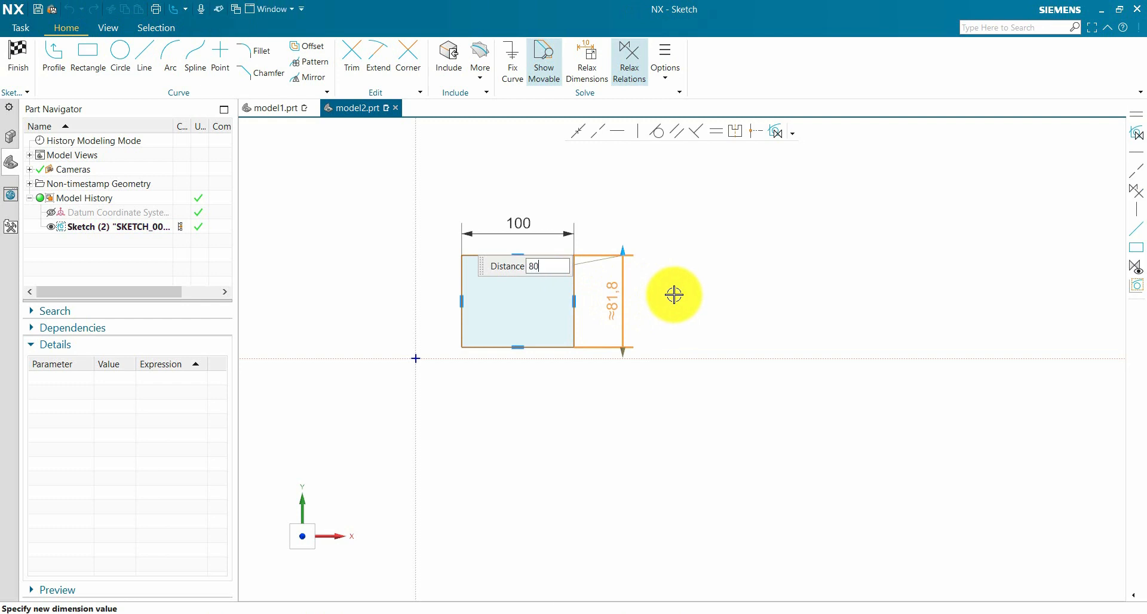
key(Return)
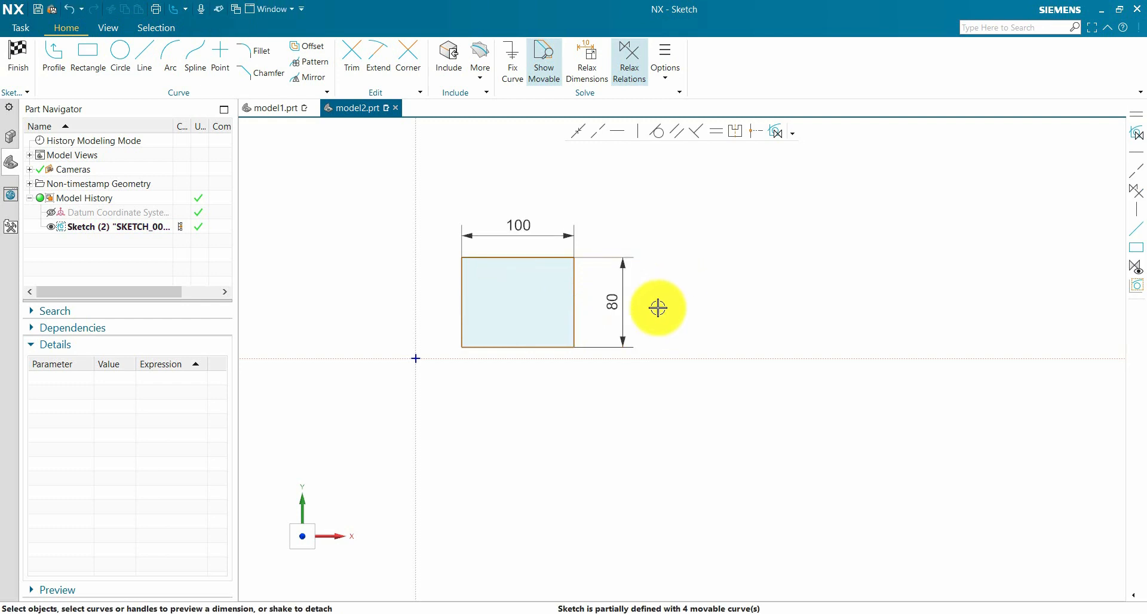
Step: Position the rectangle 40 from the vertical axis and 40 from the horizontal axis with distance dimensions
click(462, 316)
click(416, 239)
click(498, 169)
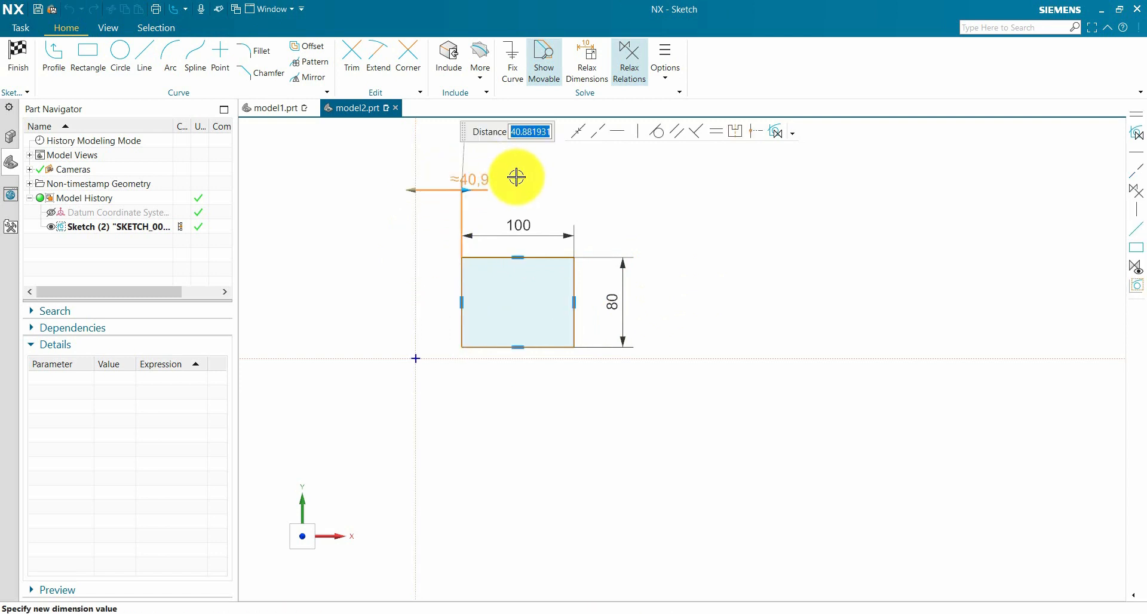
text(40)
key(Return)
click(496, 348)
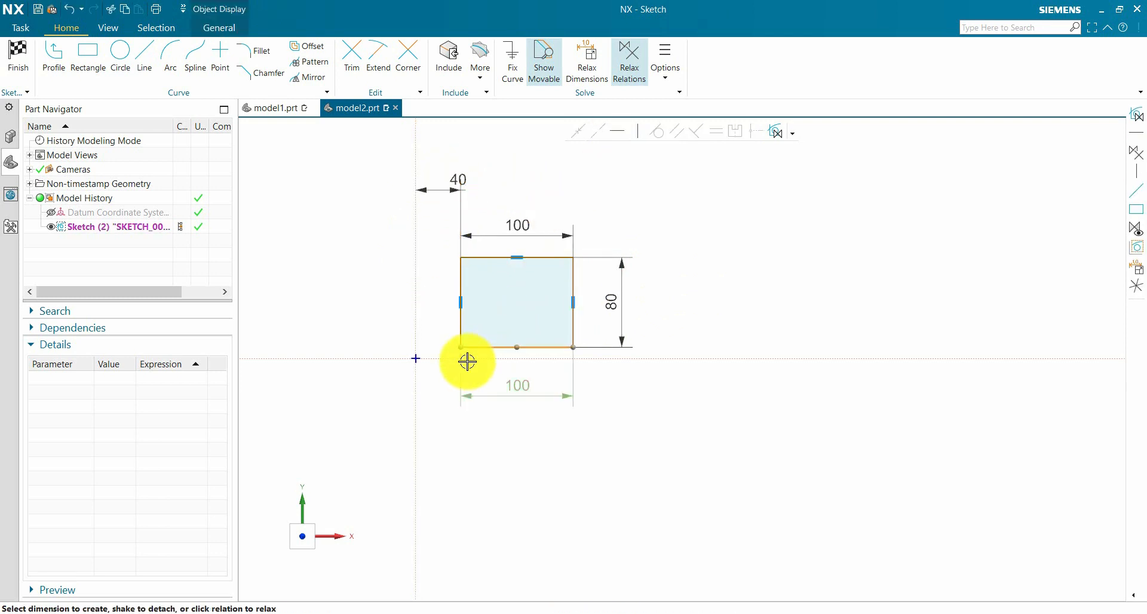
click(521, 357)
click(529, 377)
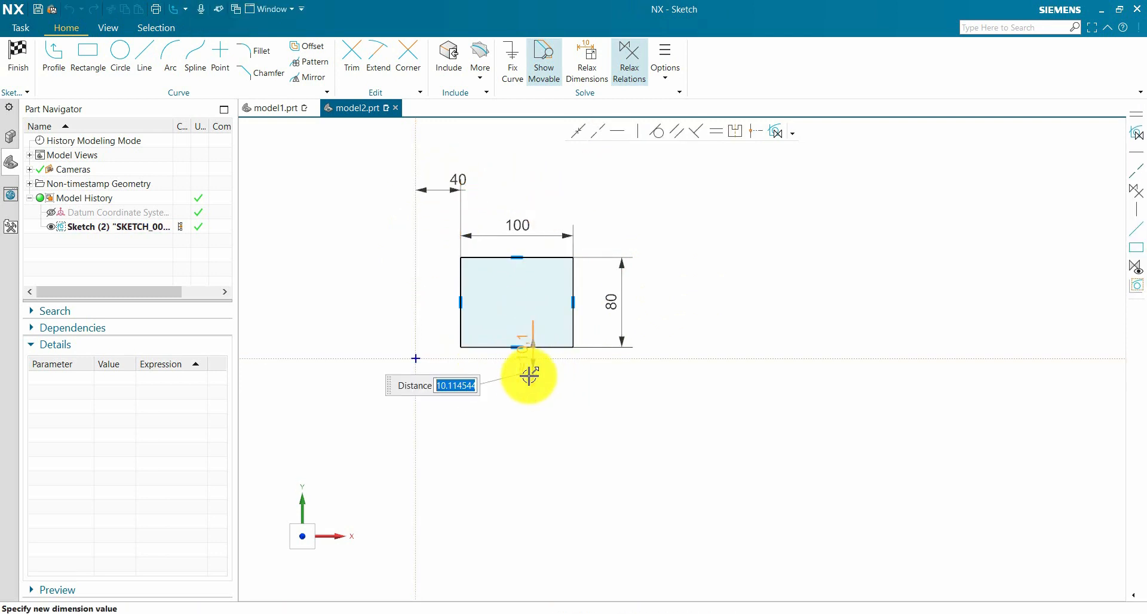
key(Return)
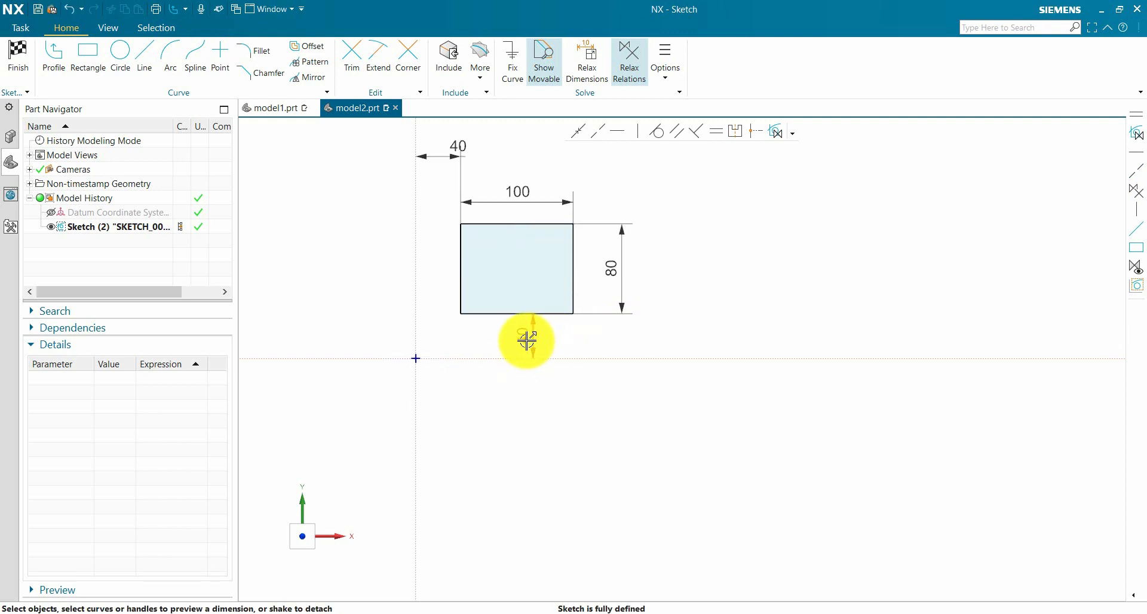
Step: Move the two 40 position dimensions clear of the geometry, and check the relations of the rectangle's side farther from the origin
drag(522, 338, 340, 325)
drag(444, 149, 435, 188)
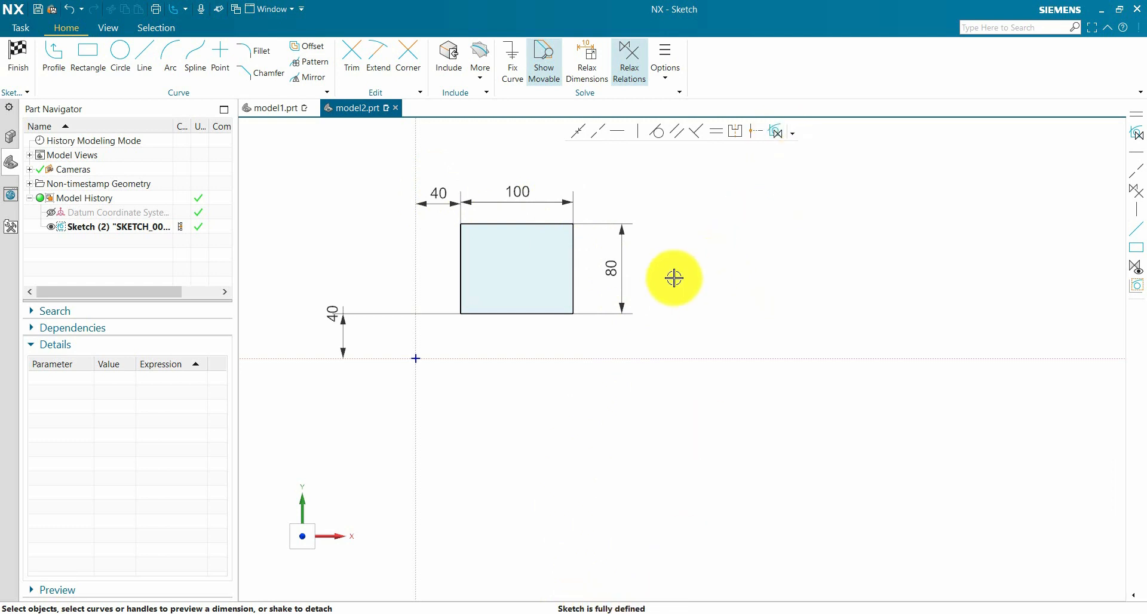
click(574, 272)
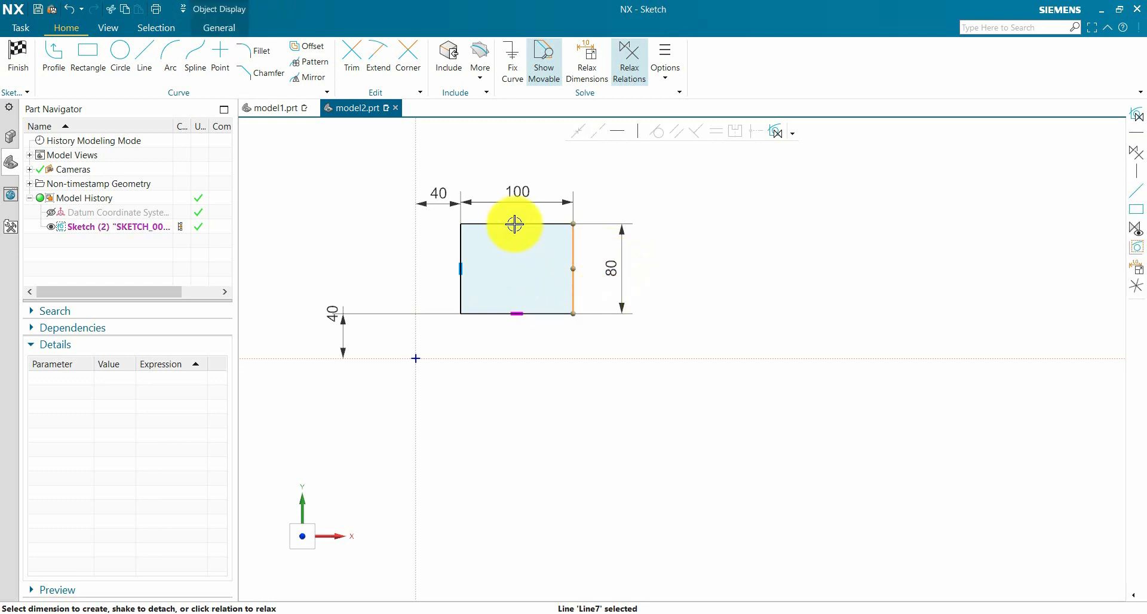
click(768, 297)
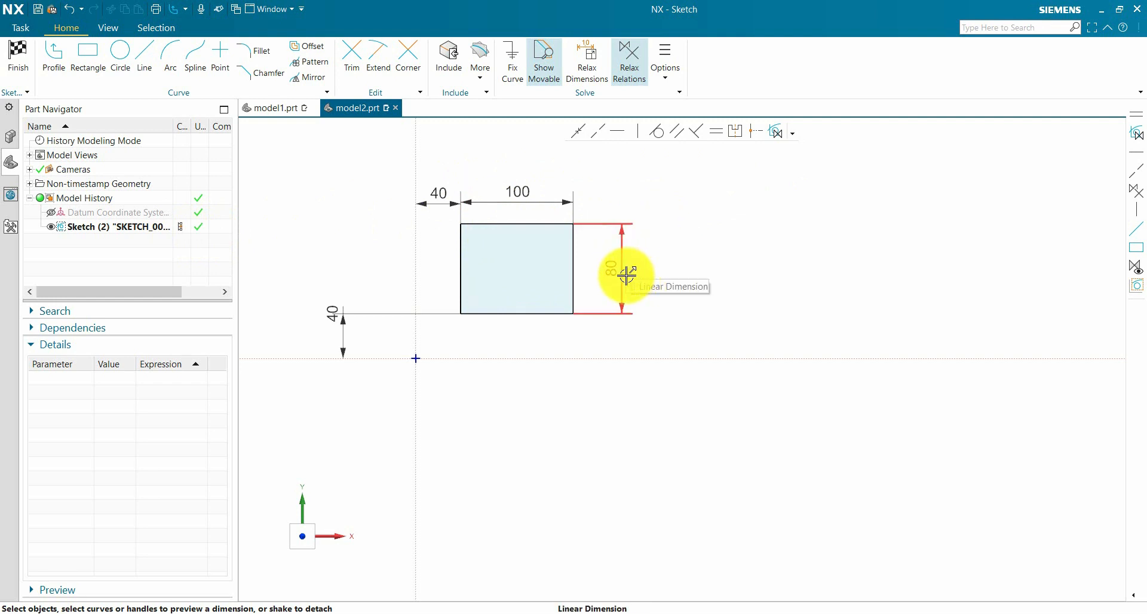
Step: Finish the rectangle sketch and return to modeling with nothing selected
click(24, 57)
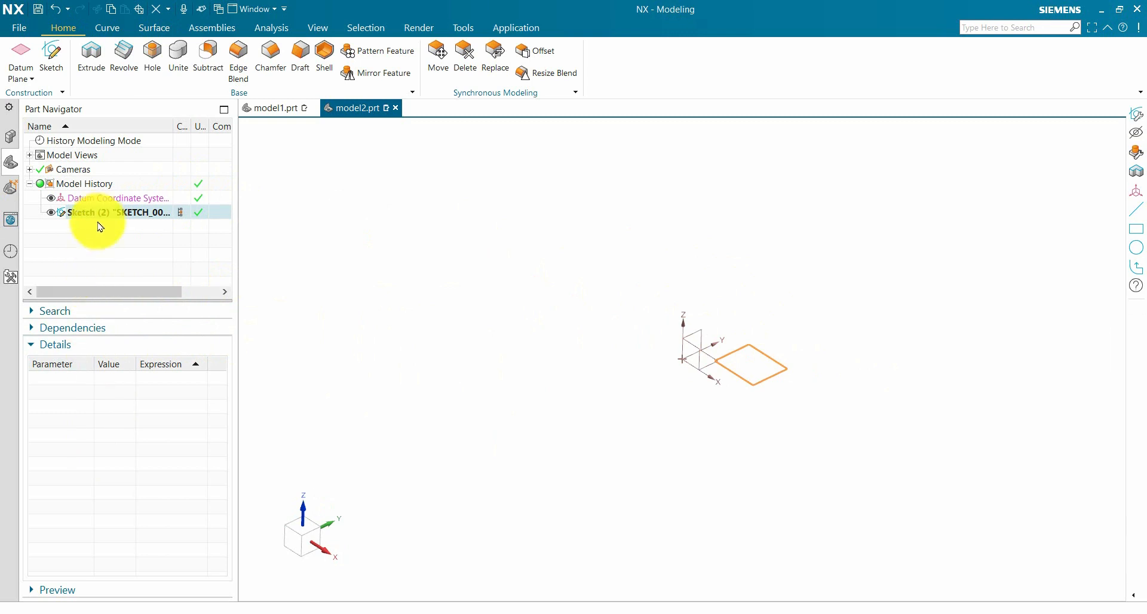
key(Escape)
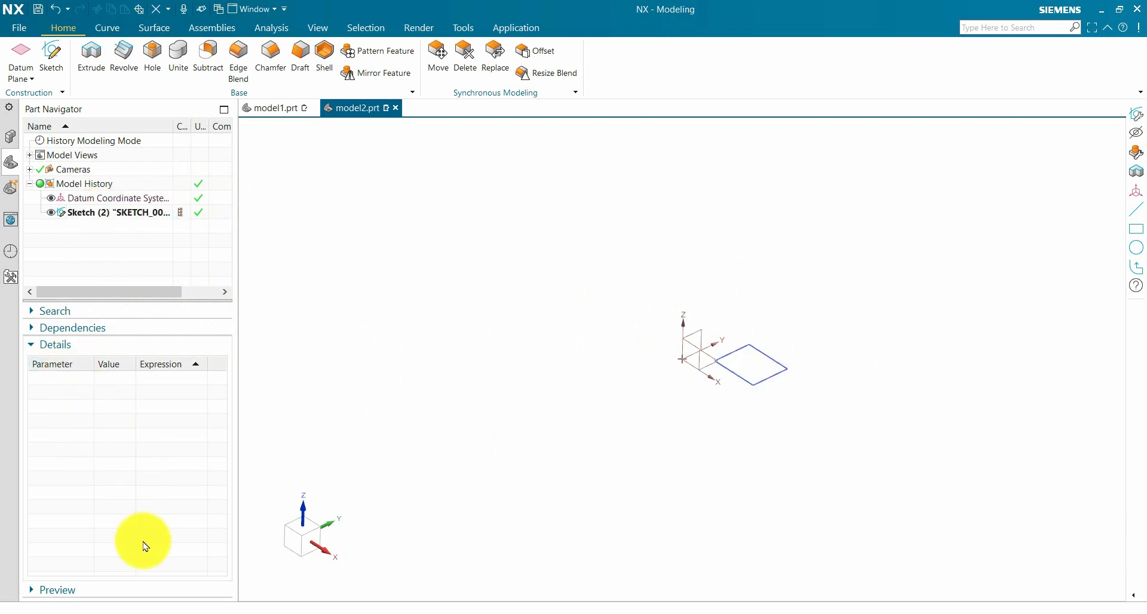
Step: Reopen the rectangle sketch and add expressions to its height and width dimensions
double_click(141, 212)
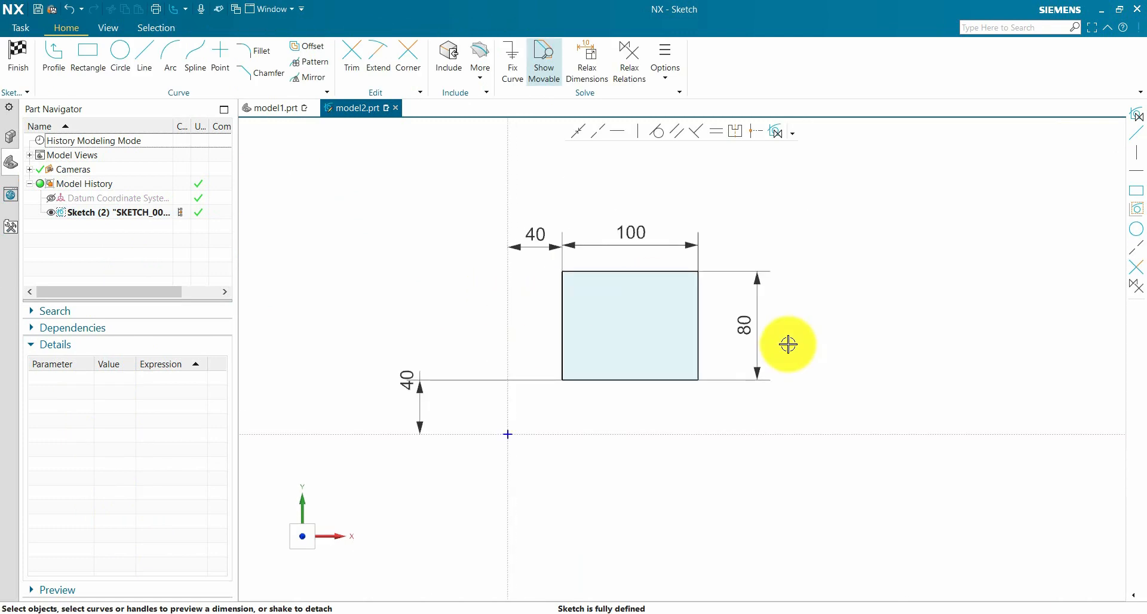
right_click(755, 327)
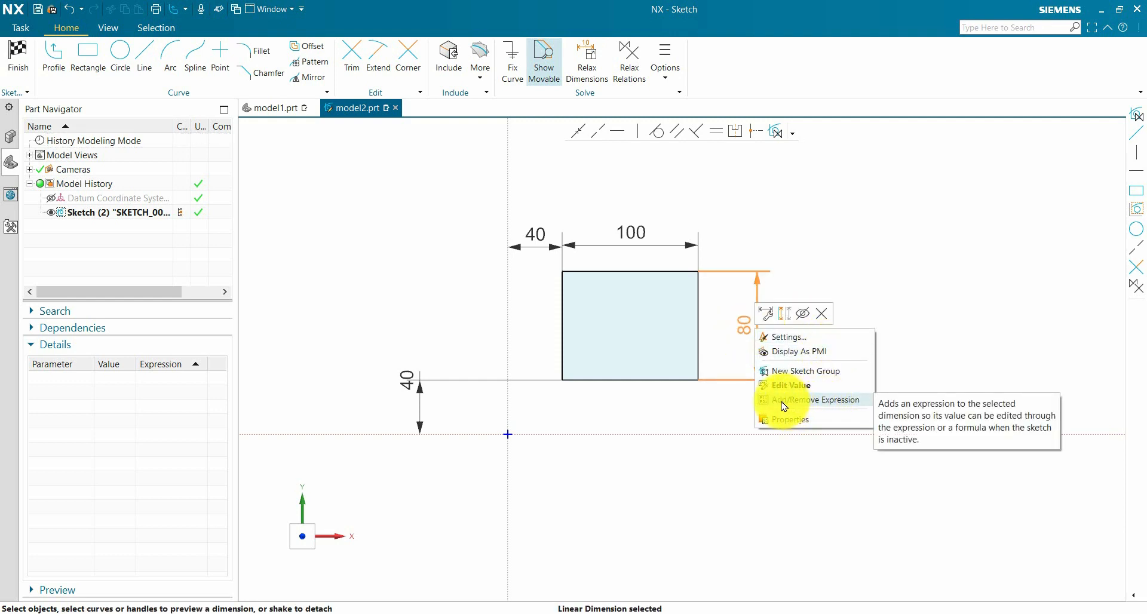
click(800, 400)
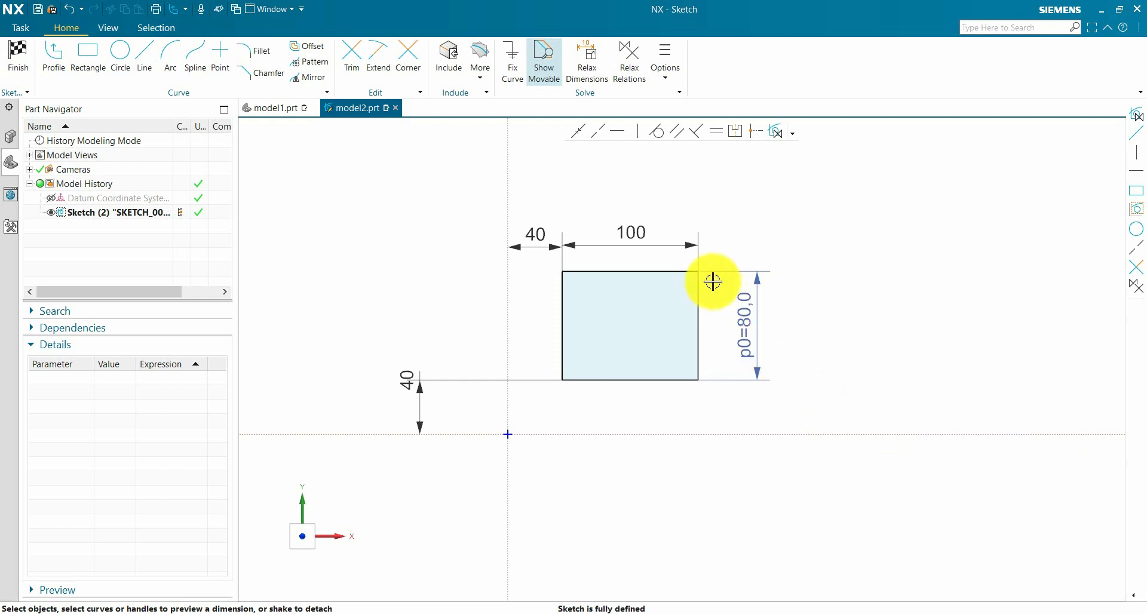
right_click(629, 231)
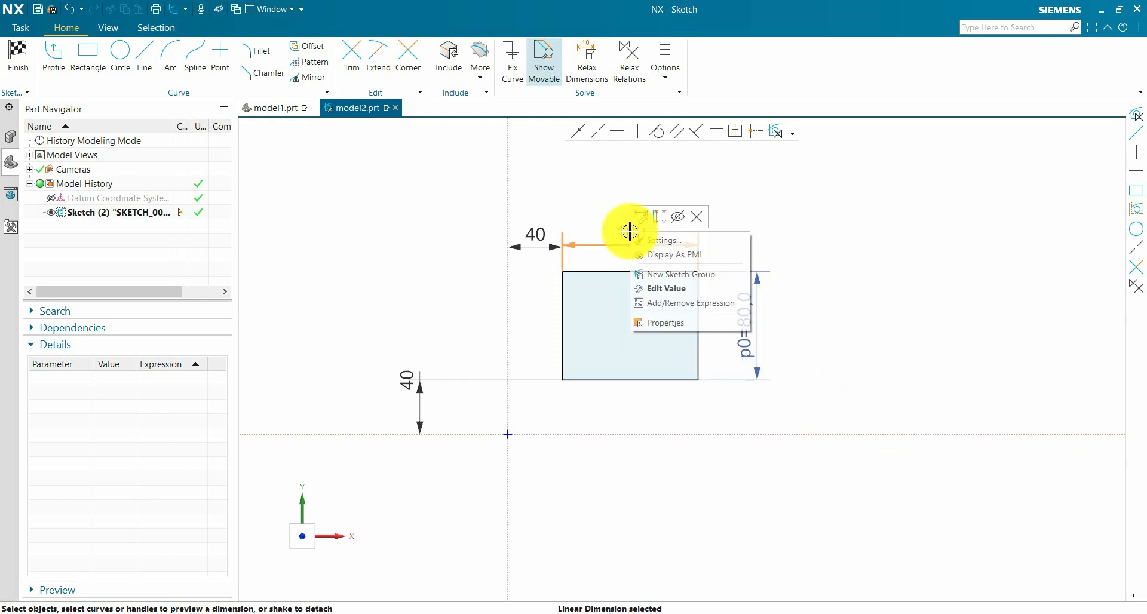
click(687, 303)
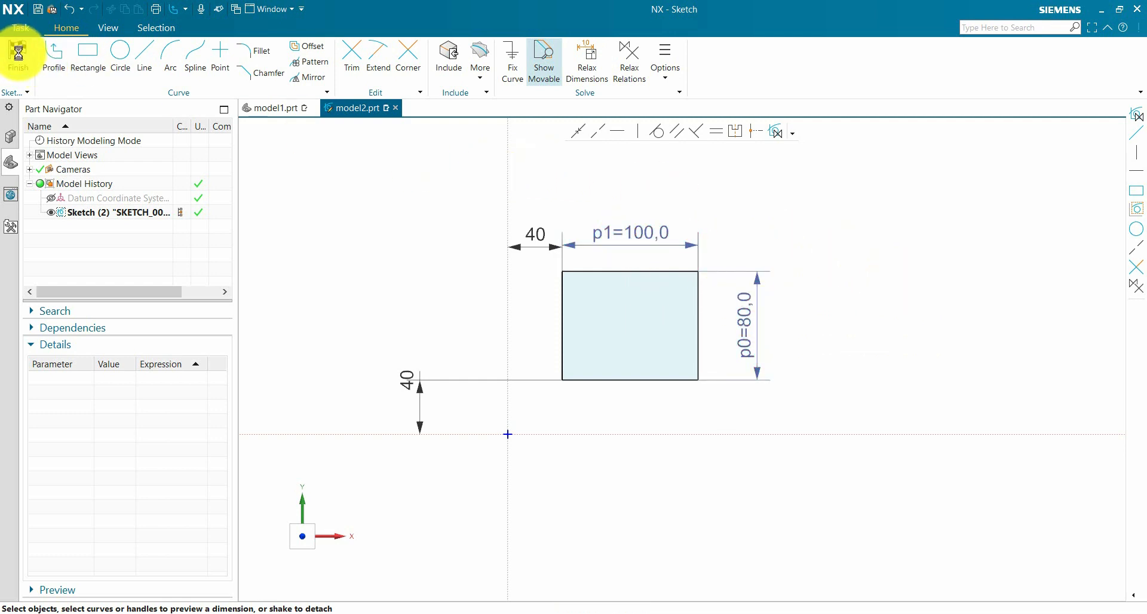
Step: With the sketch closed, set its vertical dimension expression p0 to 100 and horizontal dimension expression p1 to 120
click(107, 215)
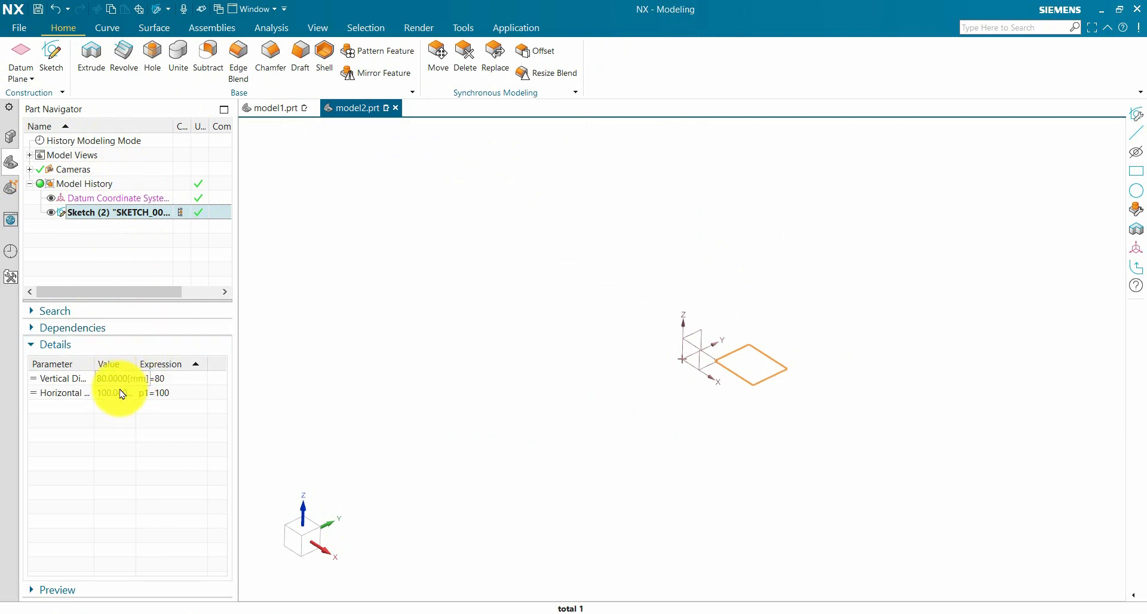
double_click(166, 384)
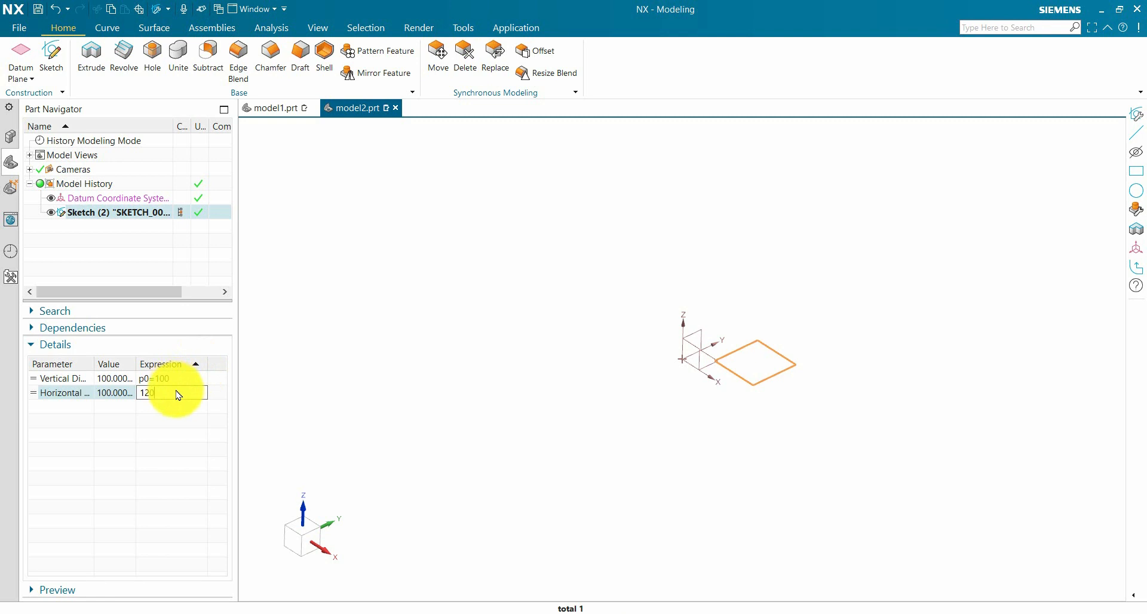
text(120)
key(Return)
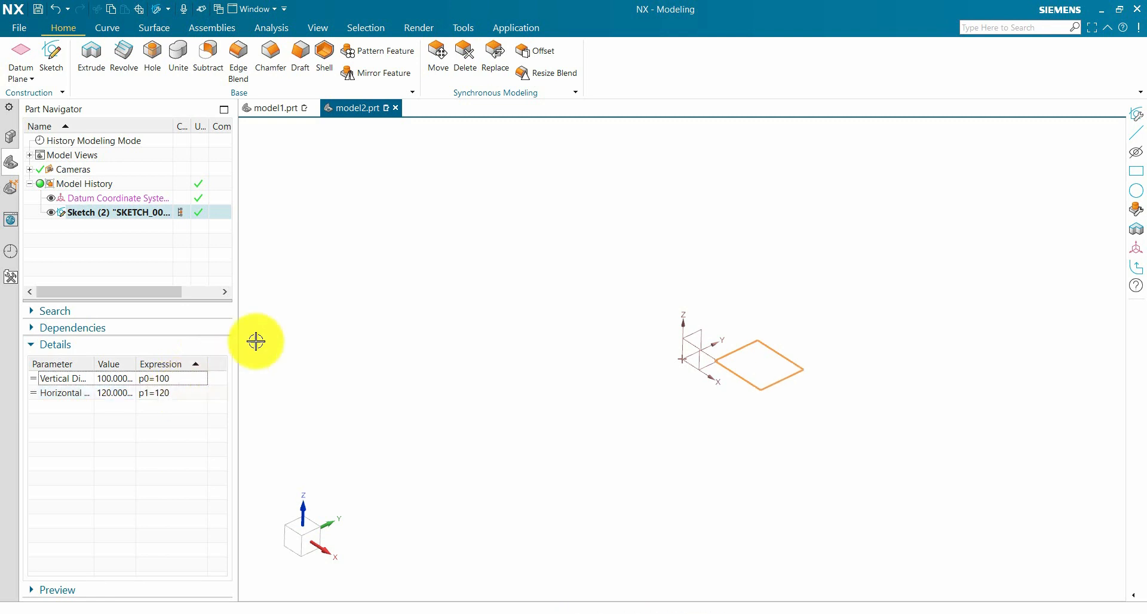
Step: Reopen the sketch, convert the rectangle's distance from the vertical axis to a half-diameter dimension of 165, and finish the sketch
double_click(122, 211)
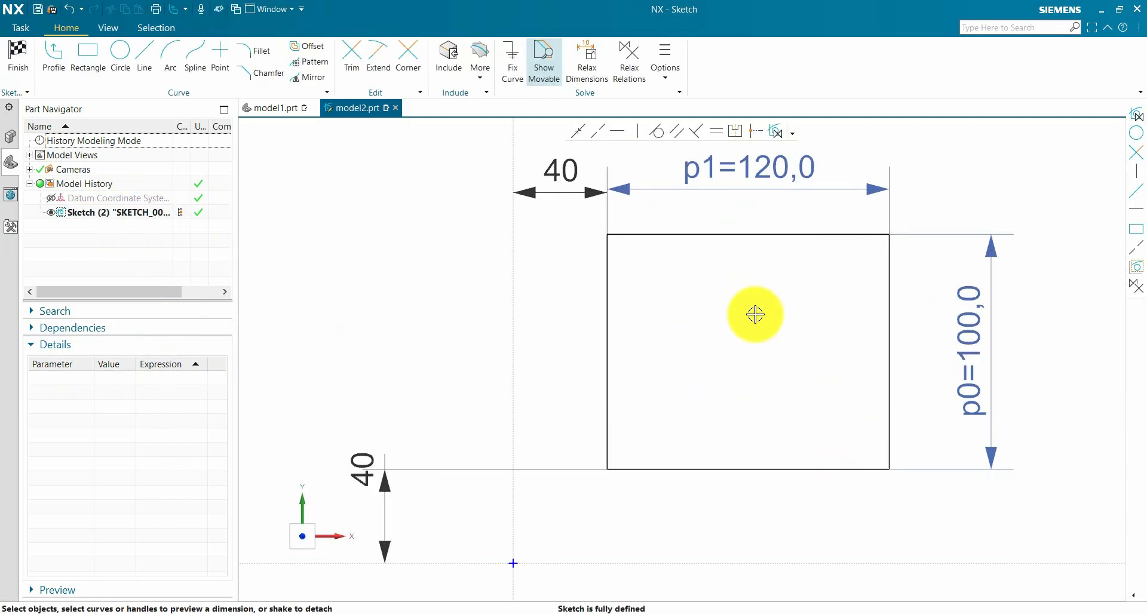
scroll(754, 321, down, 3)
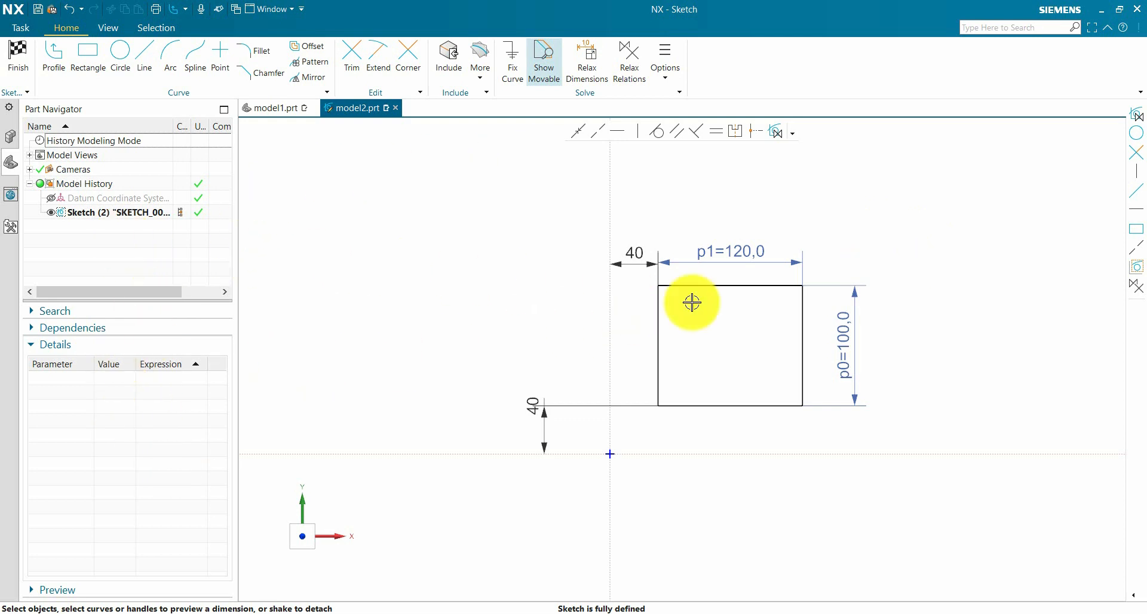
click(653, 327)
click(634, 339)
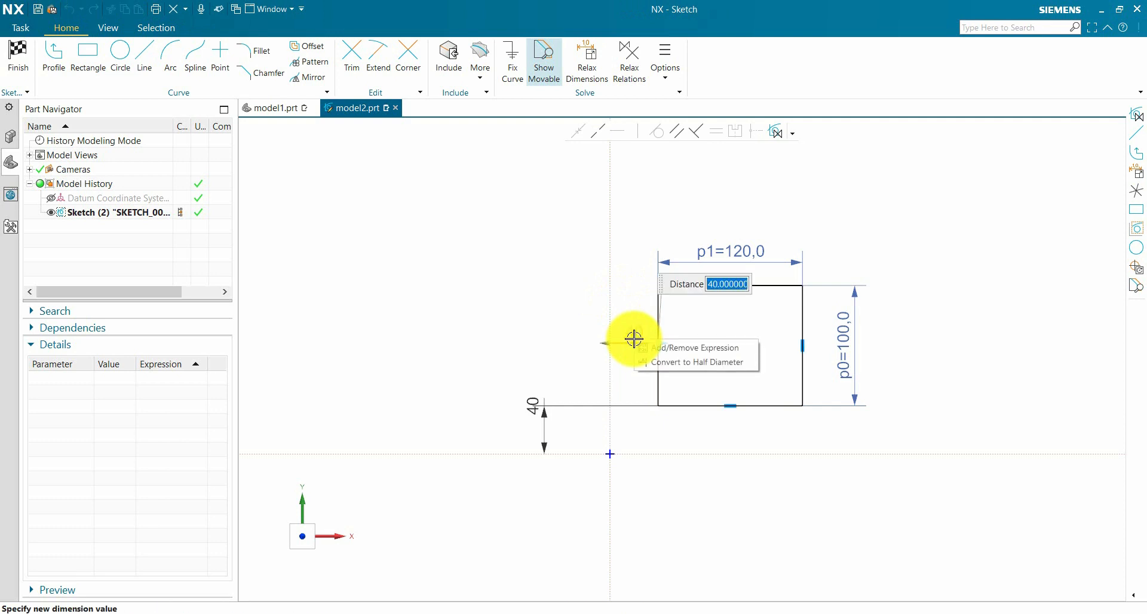
click(698, 362)
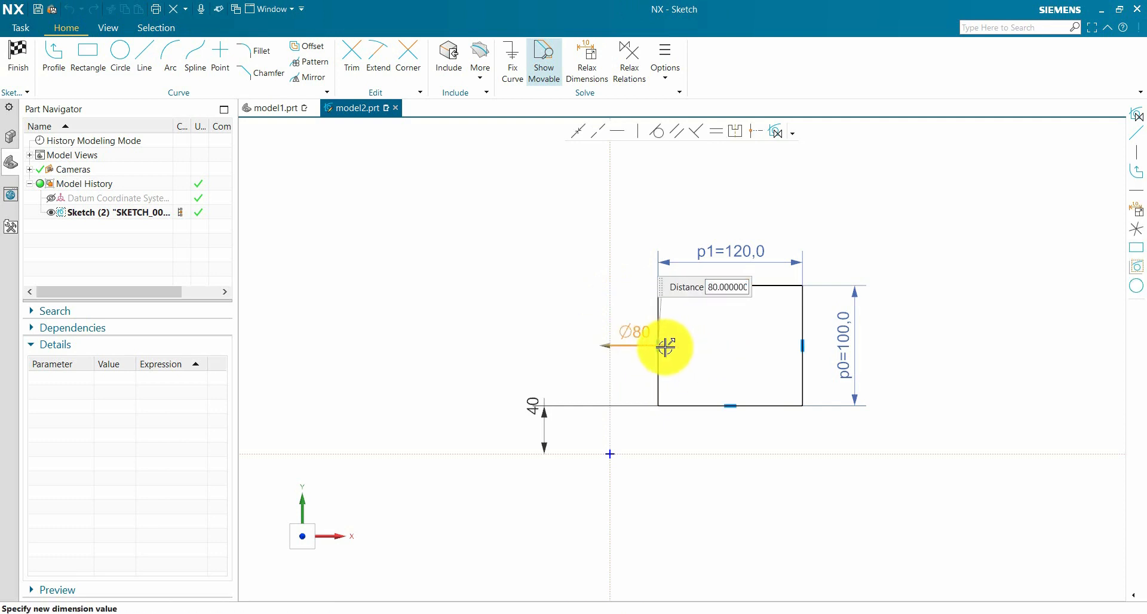
text(165)
key(Return)
click(17, 57)
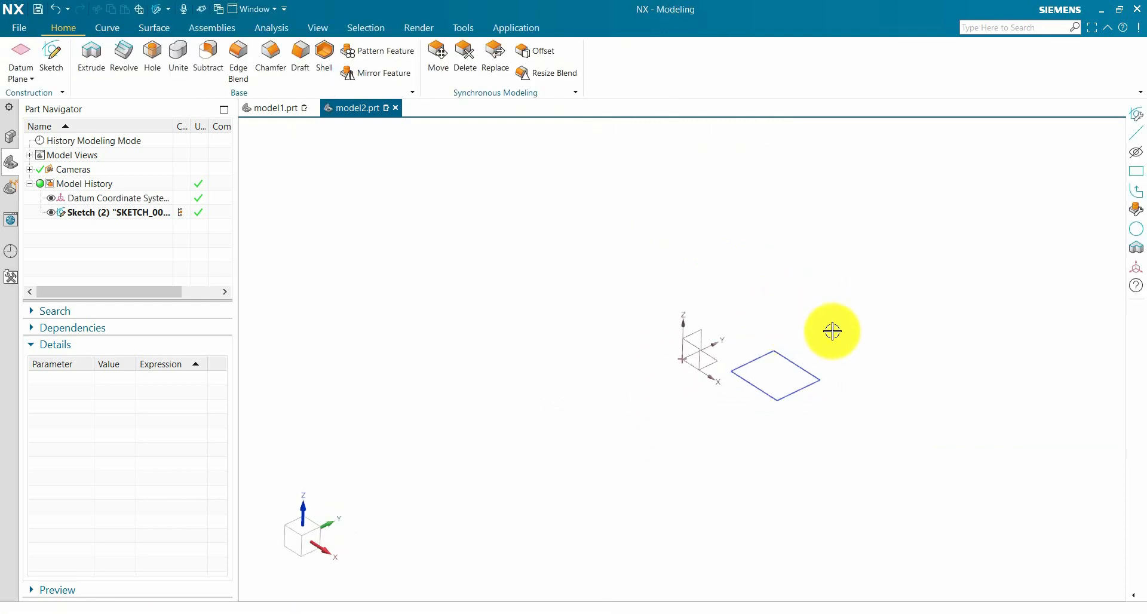
Step: Preview revolving the rectangle 360 degrees about the sketch's vertical axis without creating the body
click(125, 53)
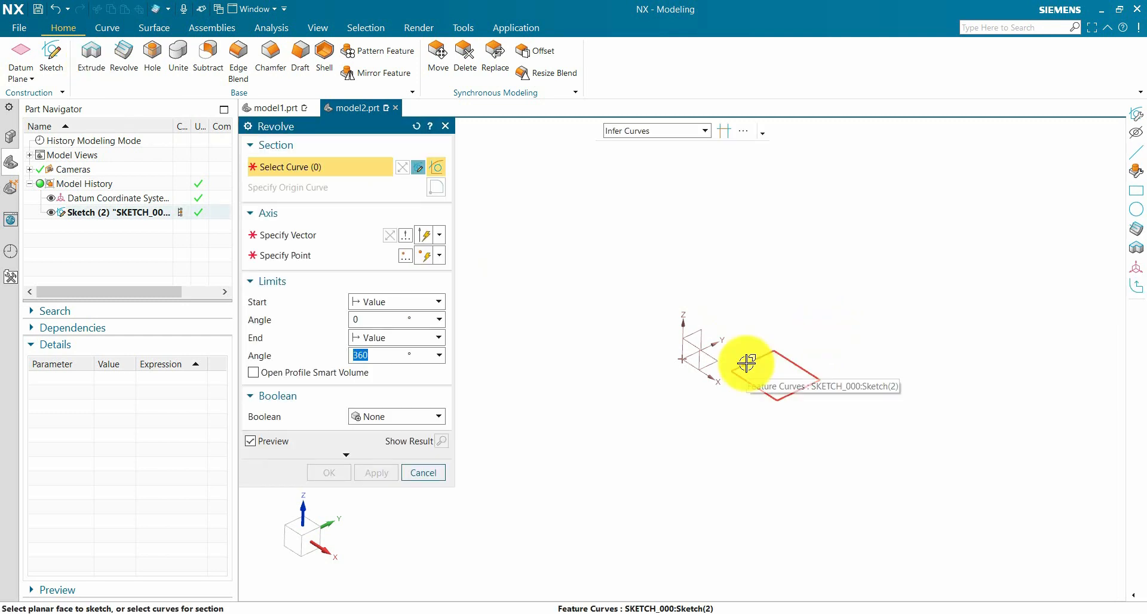
click(742, 366)
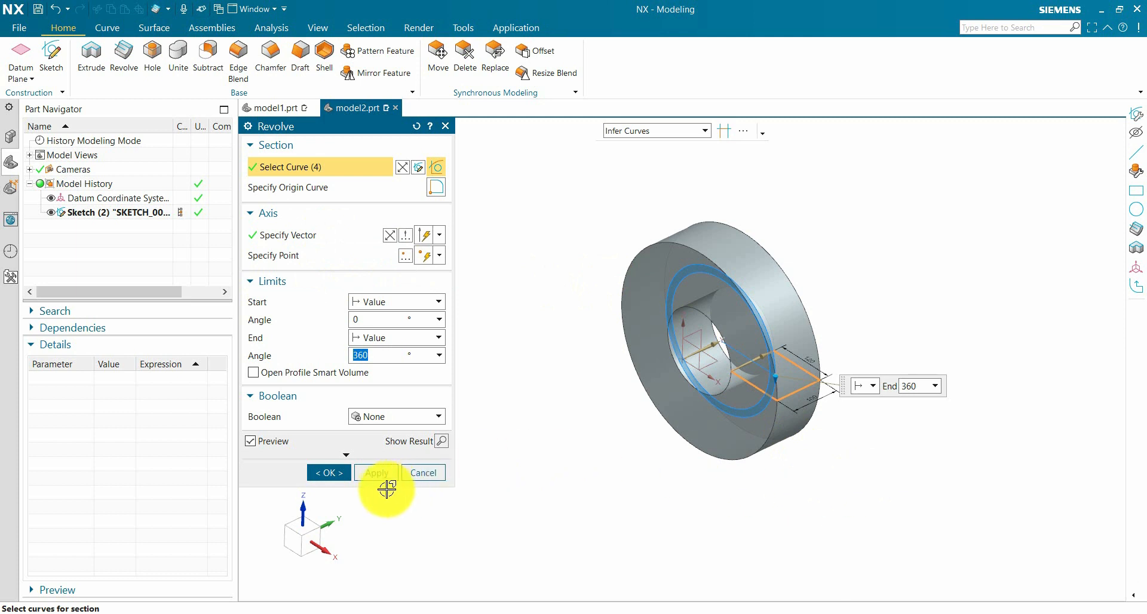
click(423, 472)
Step: Reopen the rectangle sketch and delete the 165 diameter dimension
double_click(143, 213)
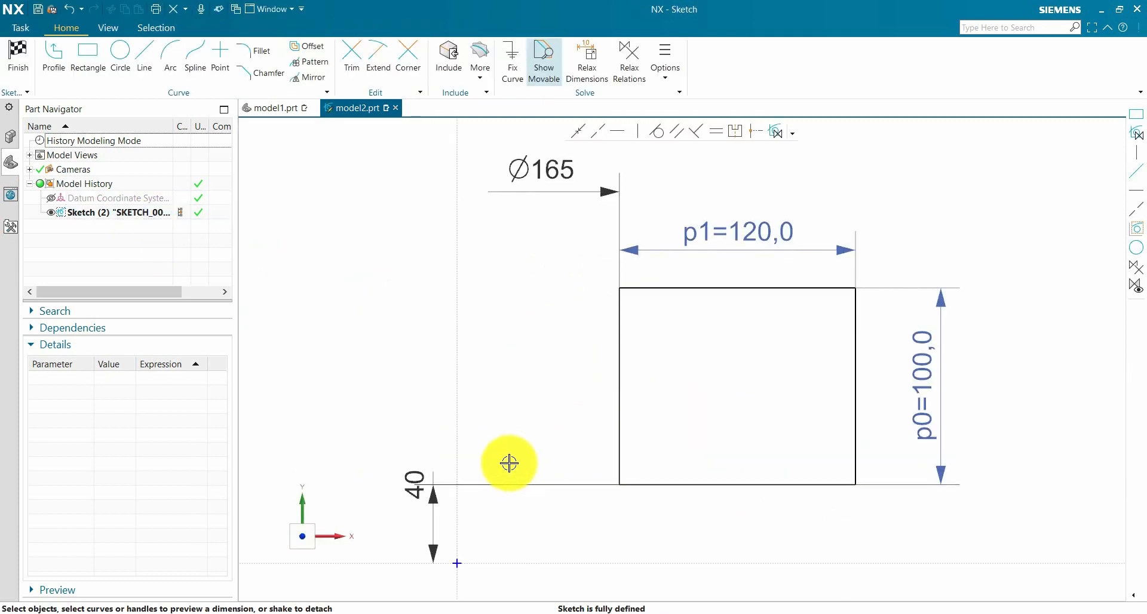
right_click(583, 211)
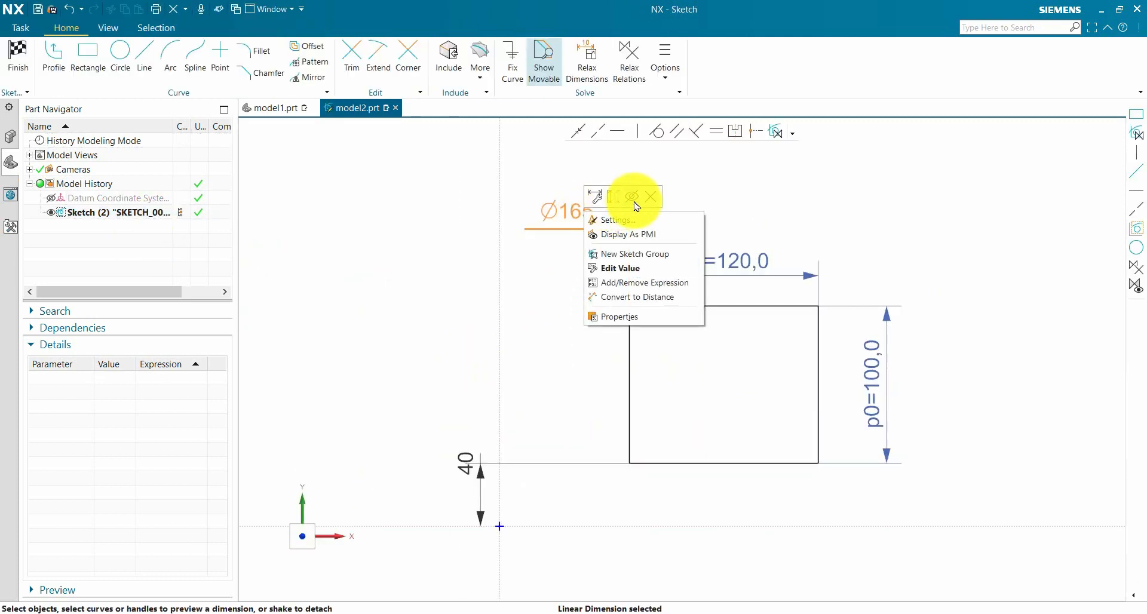
click(633, 201)
Step: Draw a vertical line about 204 long between the vertical axis and the rectangle, and convert it to a reference line
click(144, 57)
click(561, 234)
click(560, 542)
key(Escape)
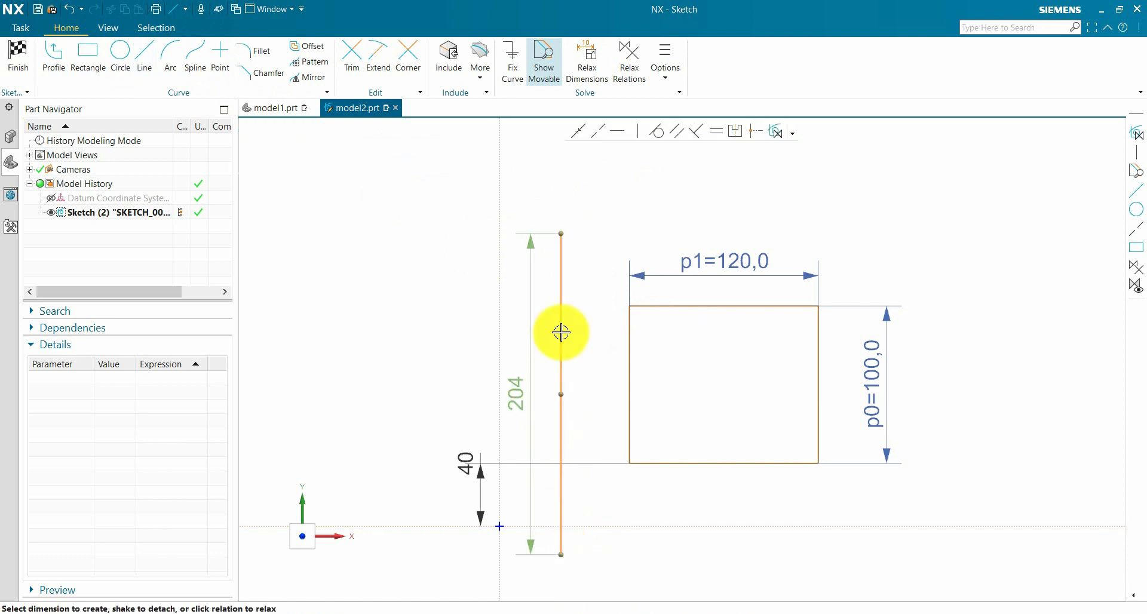
right_click(561, 303)
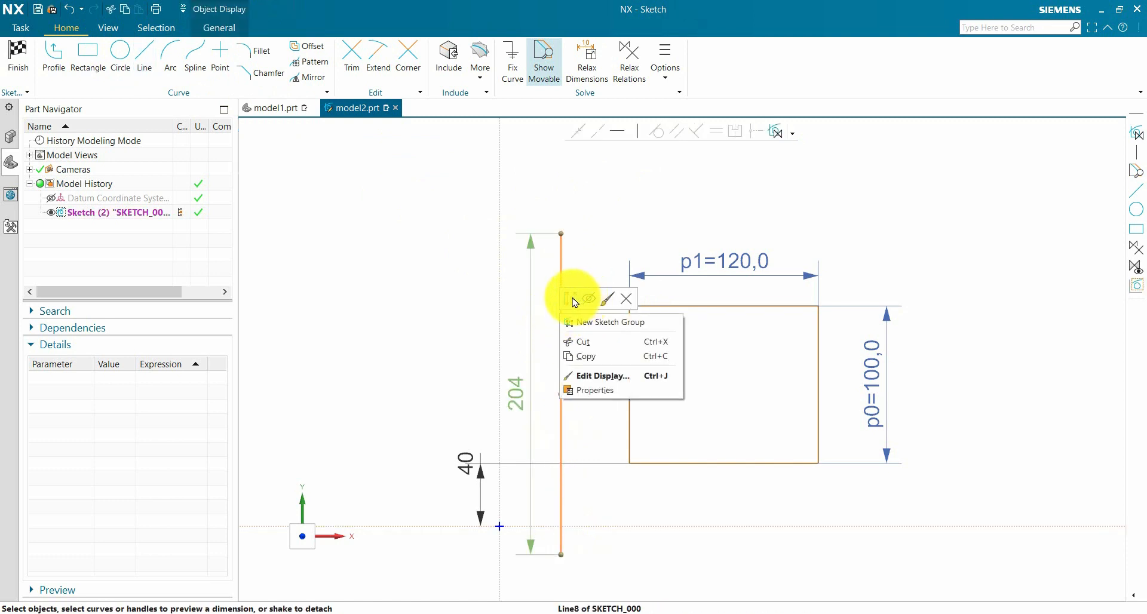
click(571, 299)
Step: Dimension the reference line 50 from the rectangle's nearest side and 50 from the vertical axis
click(628, 340)
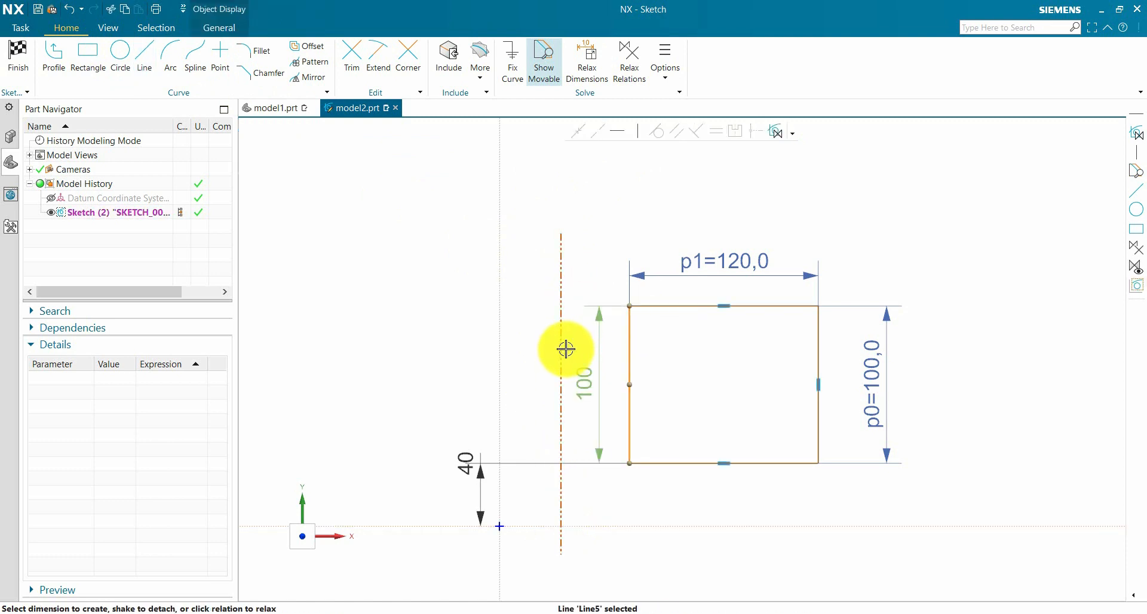
click(565, 348)
click(597, 355)
text(50)
key(Return)
click(552, 304)
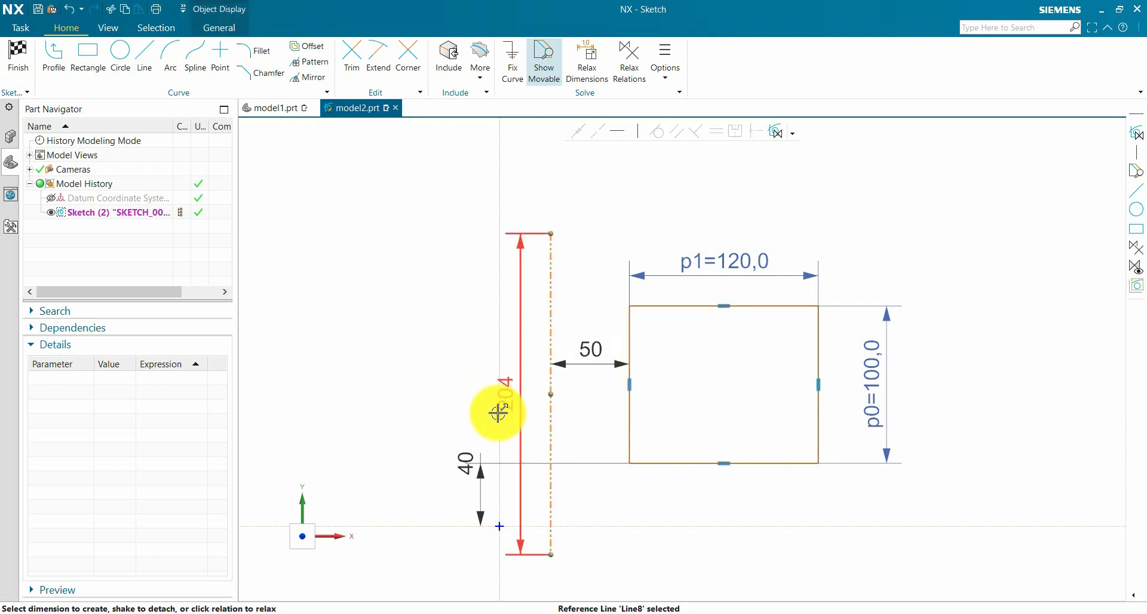
click(551, 373)
text(50)
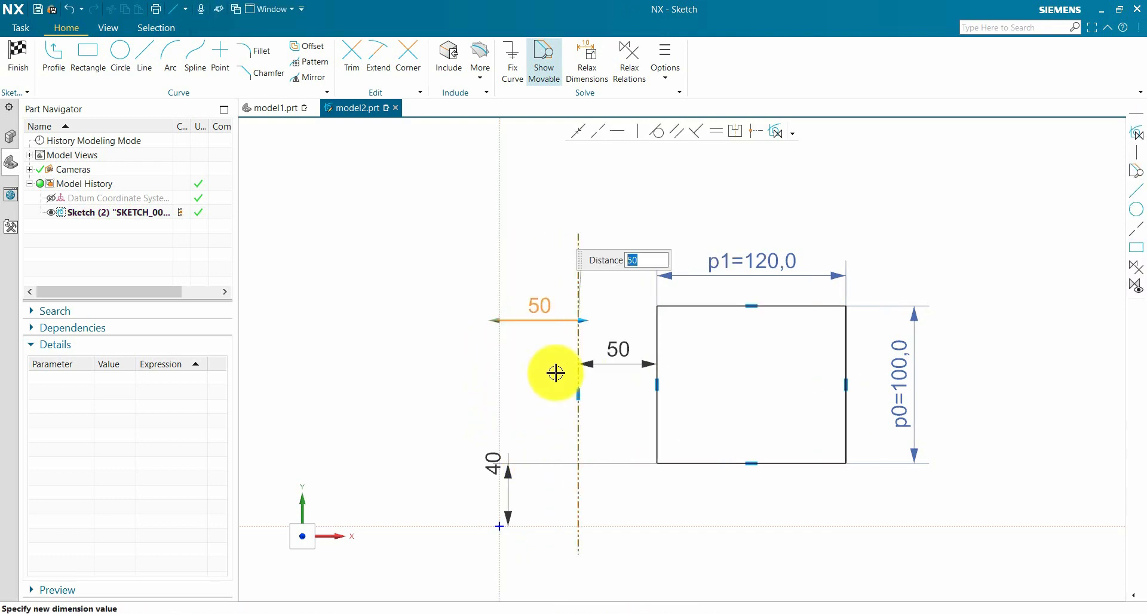
key(Return)
Step: Convert the distance between the reference line and the rectangle to a half-diameter dimension and shift its text slightly
right_click(627, 351)
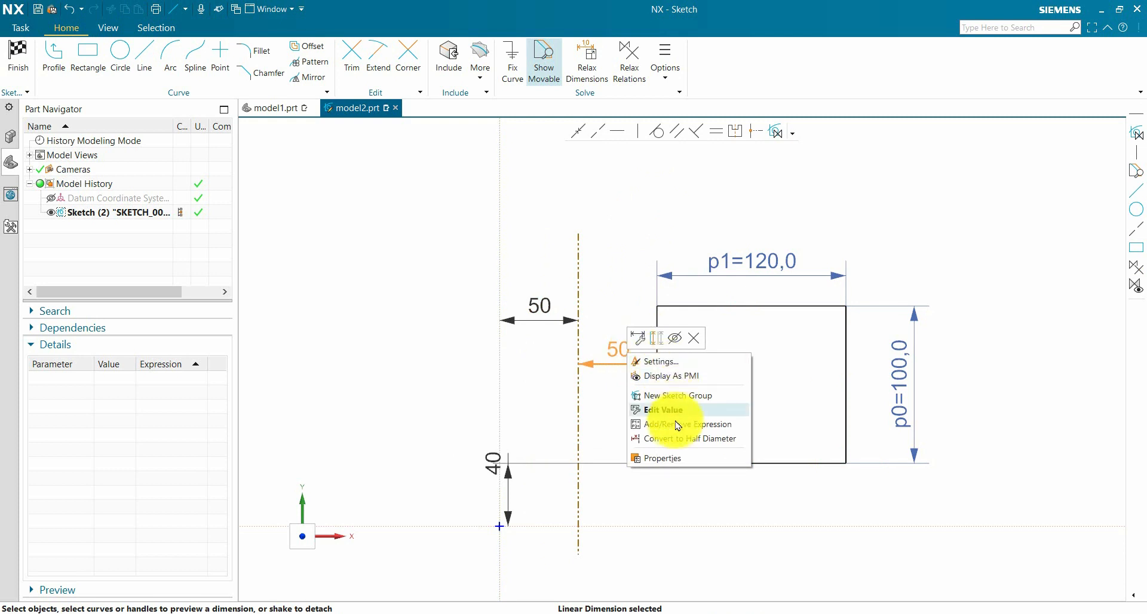
click(673, 440)
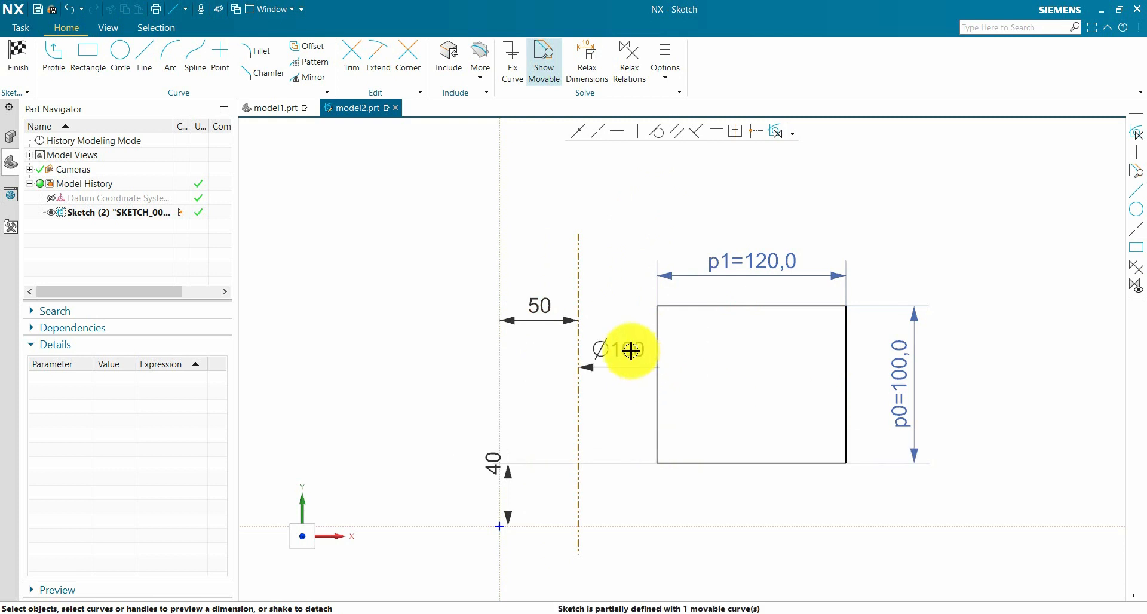
mouse_move(627, 349)
mouse_down()
mouse_move(687, 350)
mouse_move(632, 360)
mouse_up()
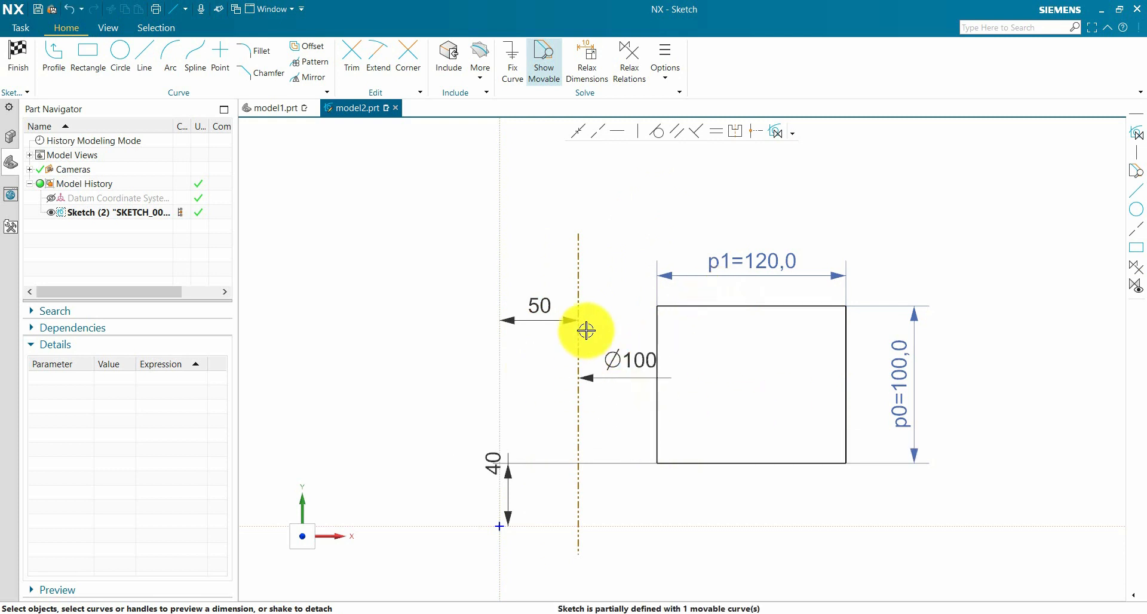
scroll(592, 330, down, 2)
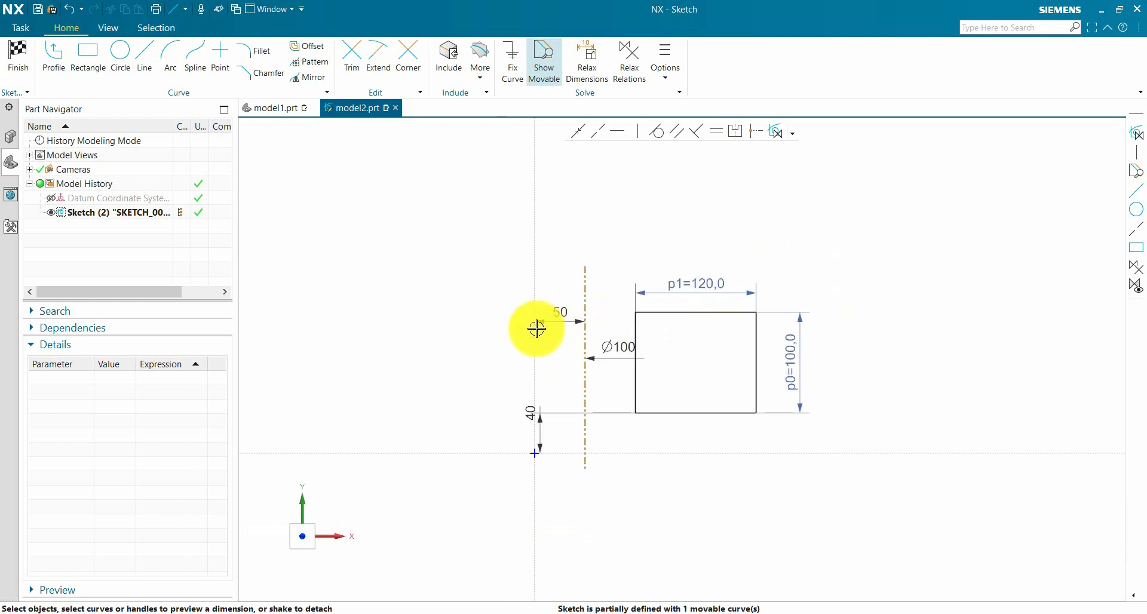
Step: Finish the sketch and preview a 360-degree revolve of the rectangle without creating the body
click(27, 62)
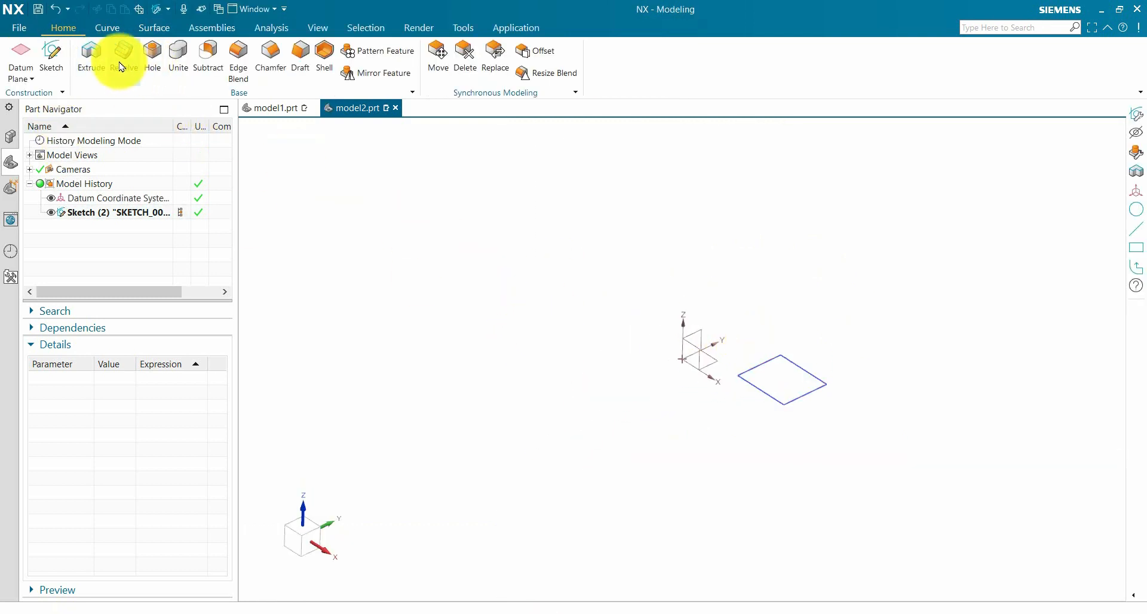
click(121, 67)
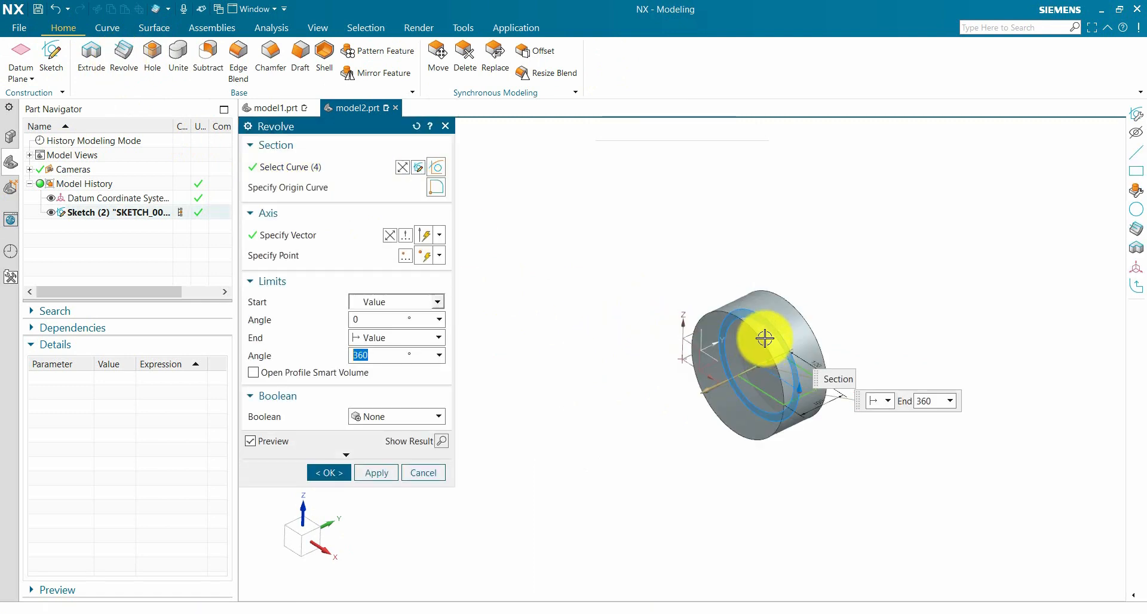
mouse_move(763, 338)
middle_down()
mouse_move(885, 271)
mouse_move(867, 292)
middle_up()
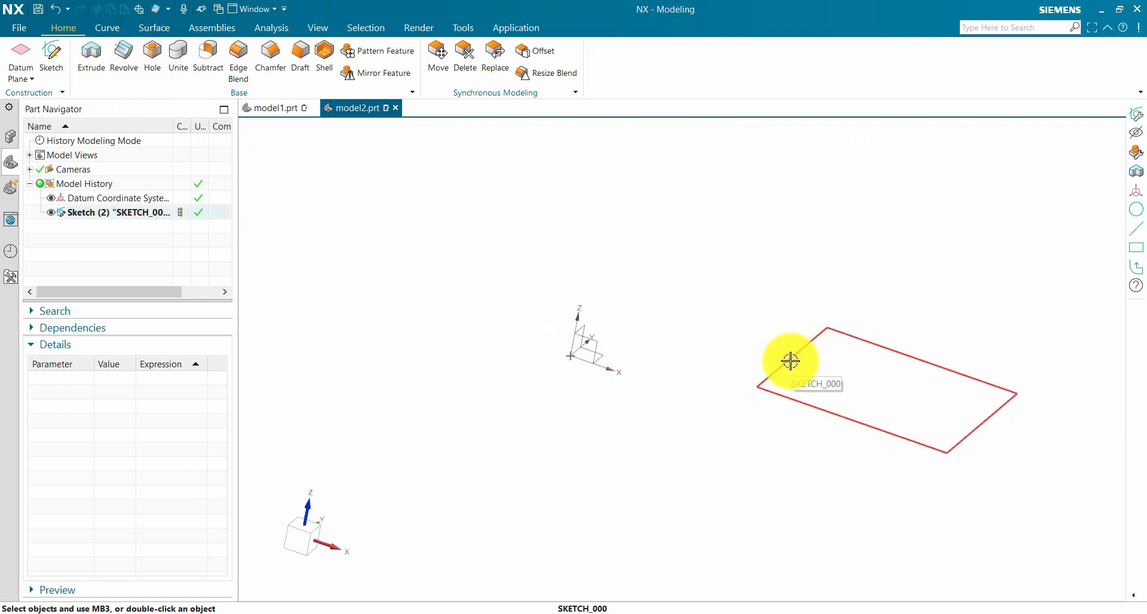
Step: Reopen the sketch and delete the diameter dimension between the reference line and the rectangle
double_click(143, 213)
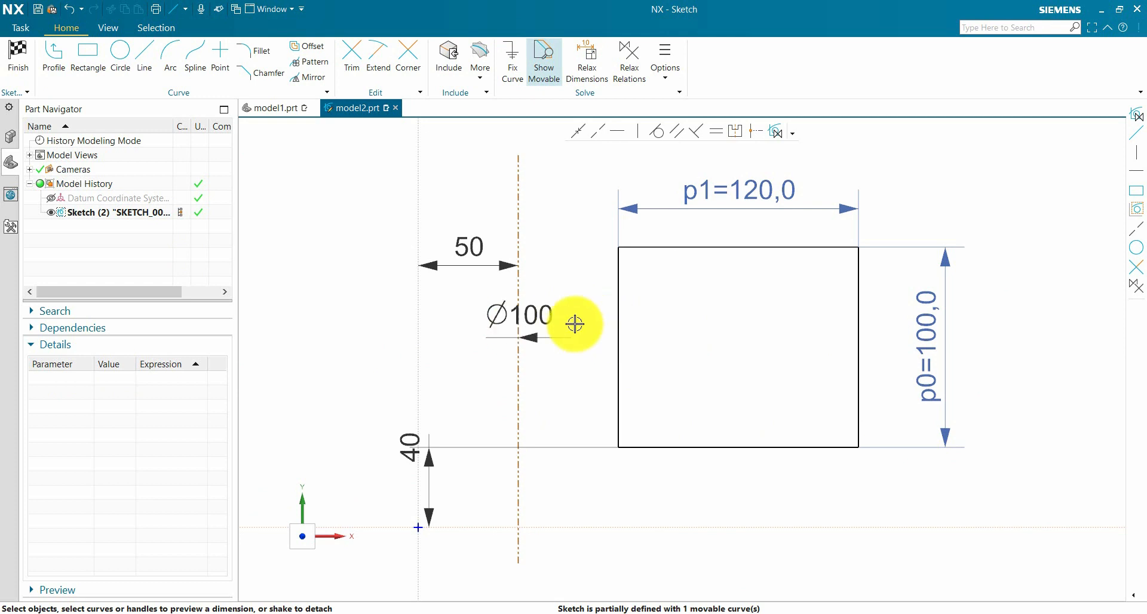
drag(576, 325, 657, 317)
right_click(658, 316)
click(728, 302)
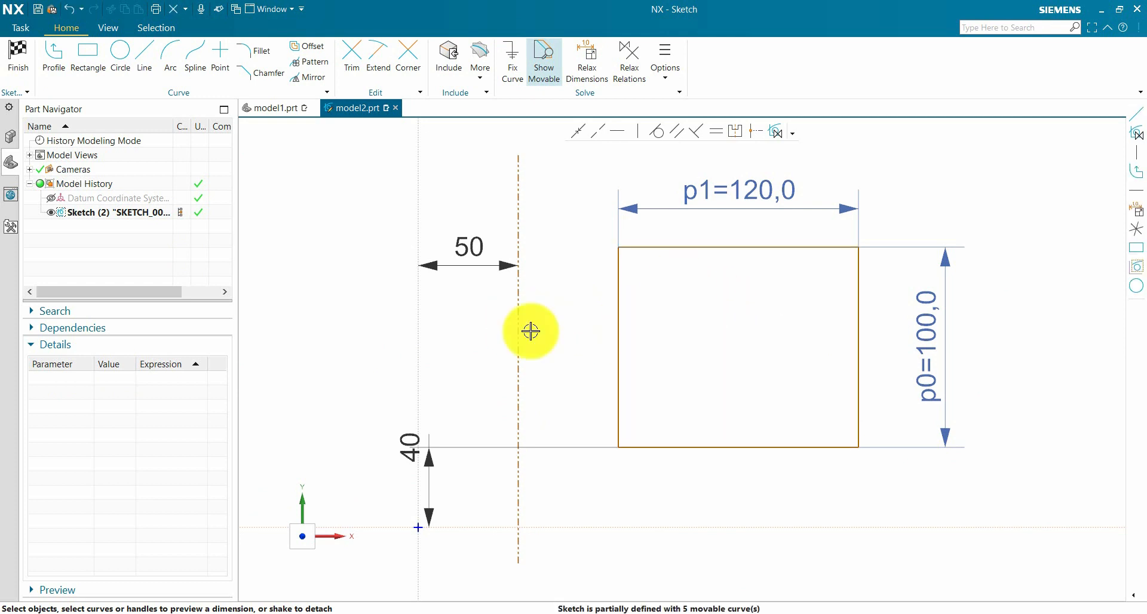
Step: Dimension the distance from the reference line to the rectangle's nearest side again, convert it to half diameter, and reposition its text
click(519, 338)
click(619, 332)
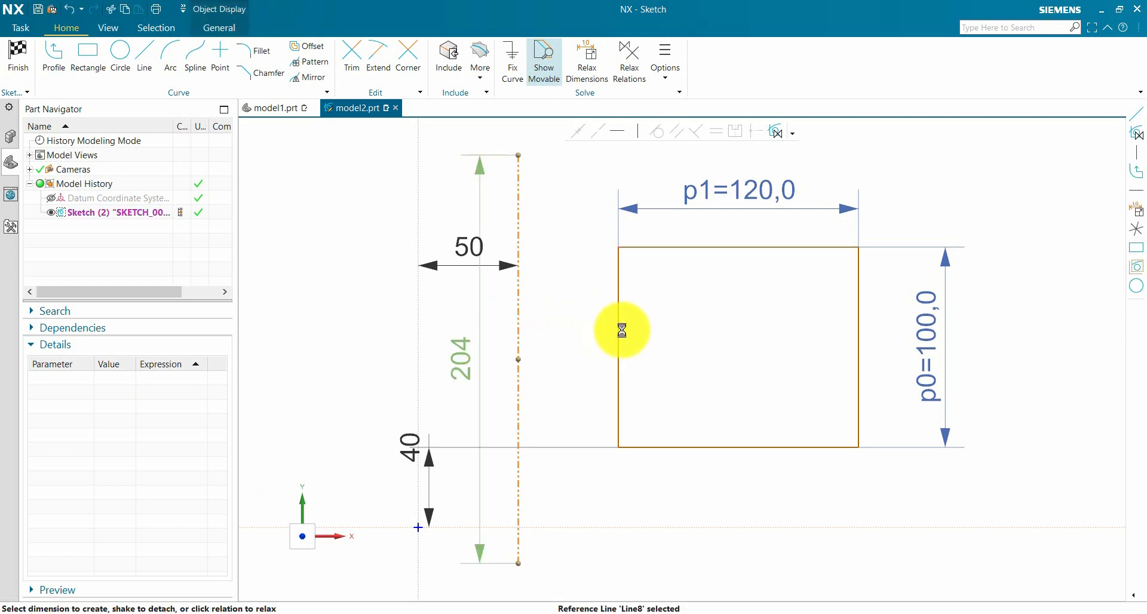
click(580, 357)
click(661, 327)
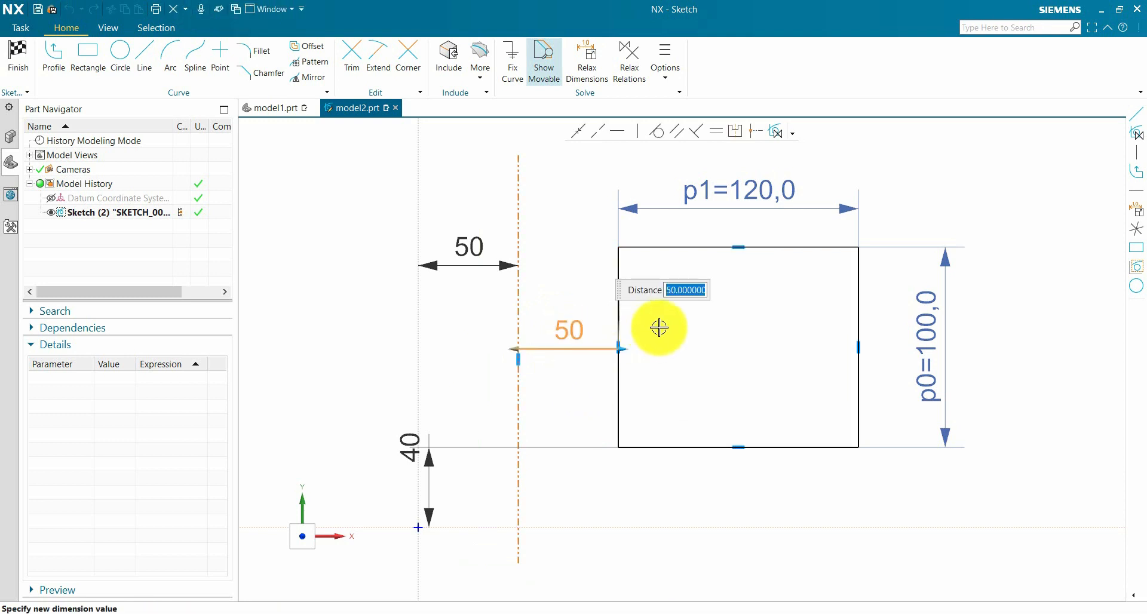
right_click(576, 332)
click(619, 417)
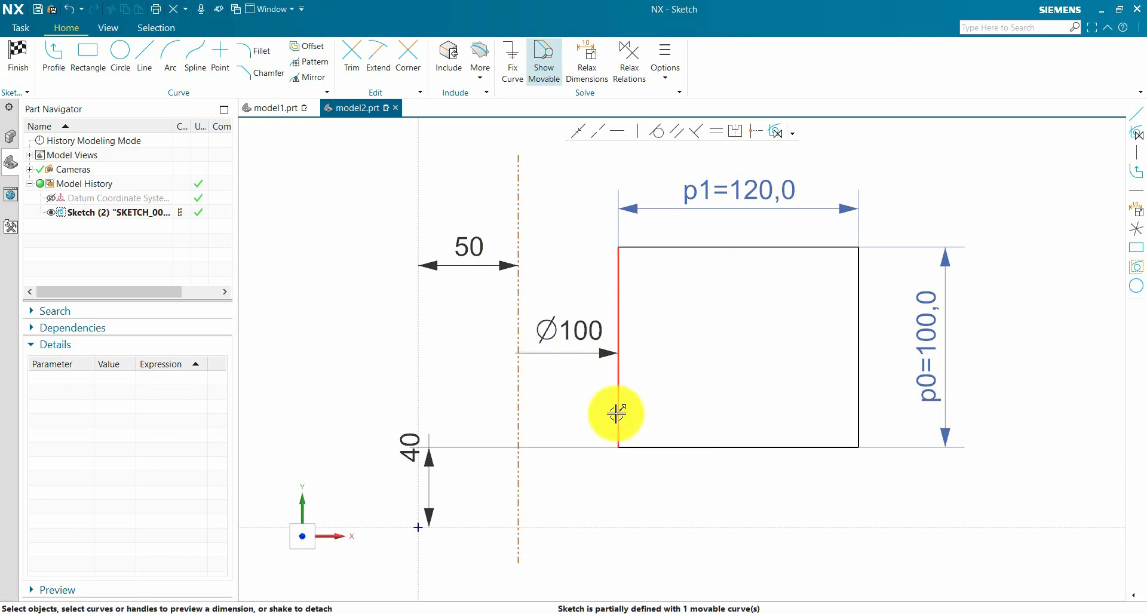
mouse_move(576, 333)
mouse_down()
mouse_move(655, 328)
mouse_move(591, 328)
mouse_up()
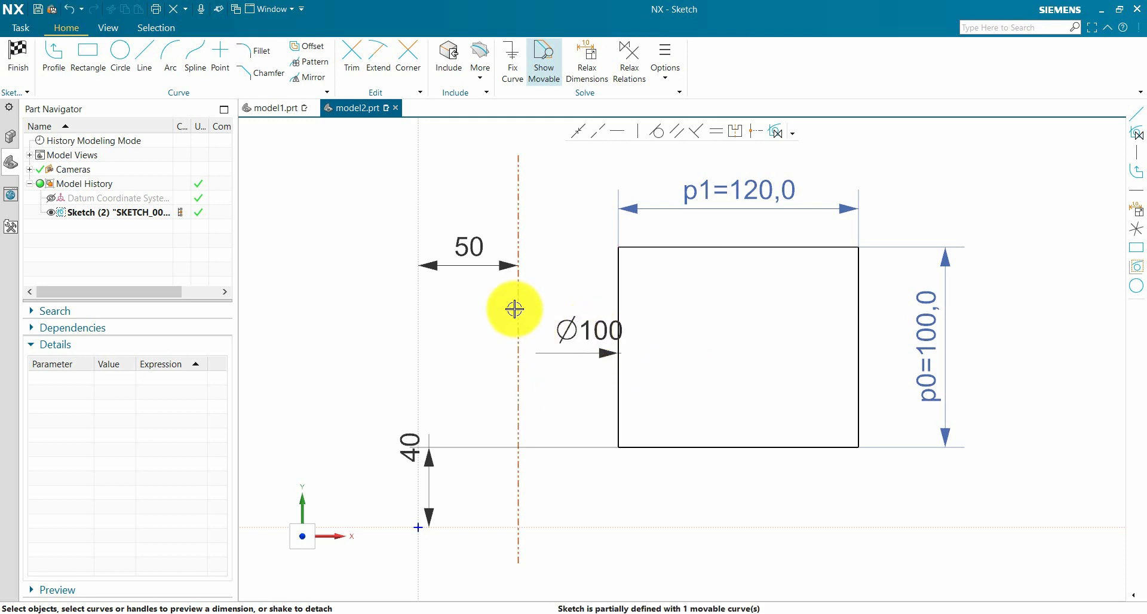
Step: Finish the sketch and preview the 360-degree revolve of the rectangle again, inspecting its bore from several angles
click(18, 57)
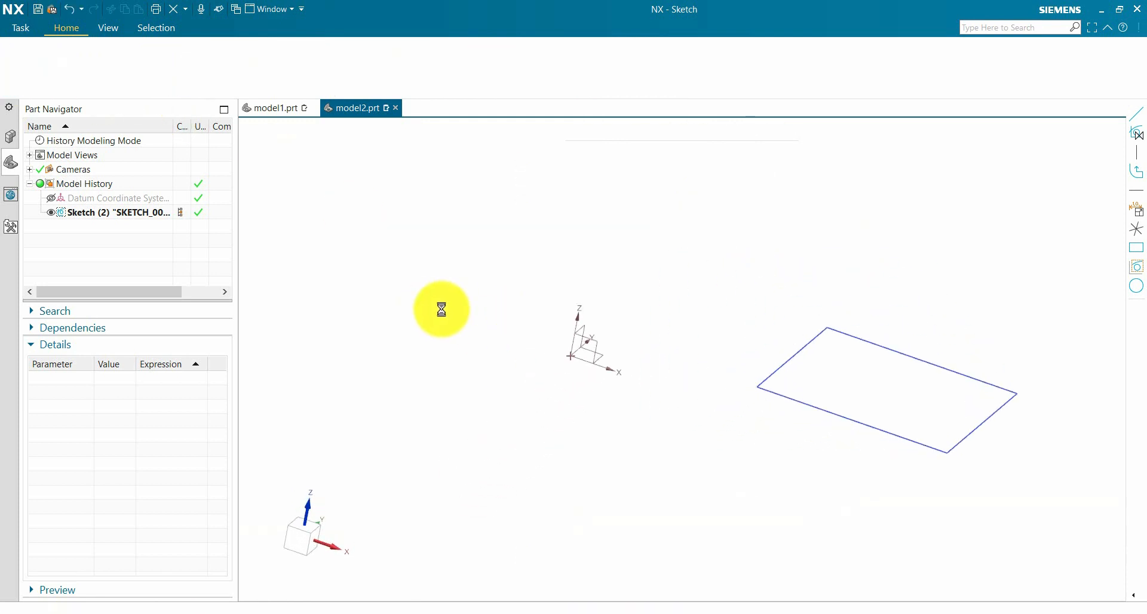
click(115, 212)
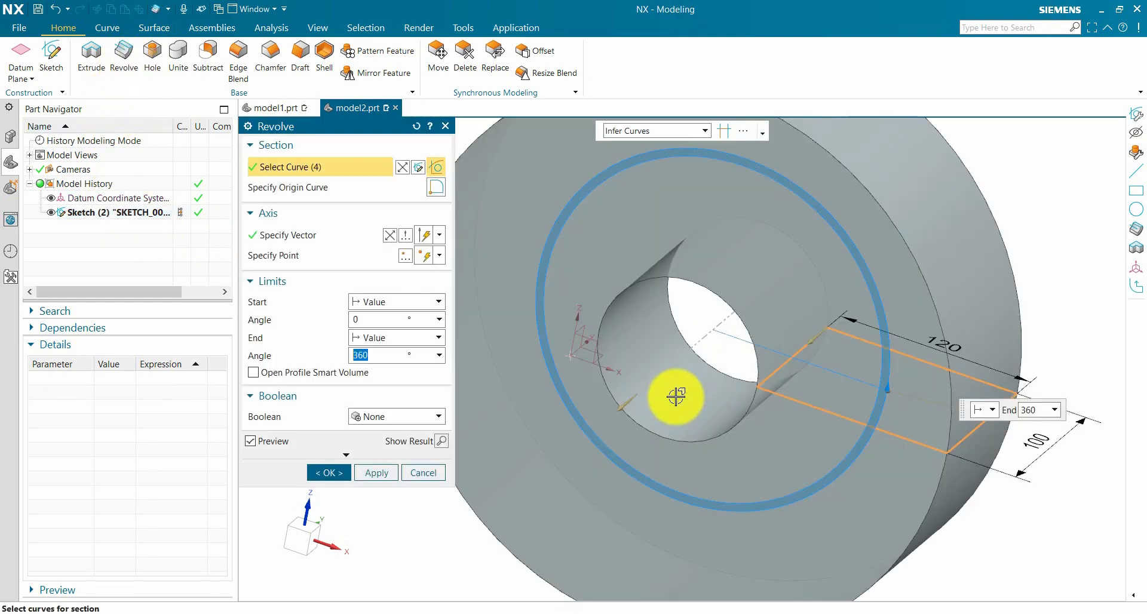
mouse_move(675, 466)
middle_down()
mouse_move(704, 379)
mouse_move(714, 388)
mouse_move(637, 350)
middle_up()
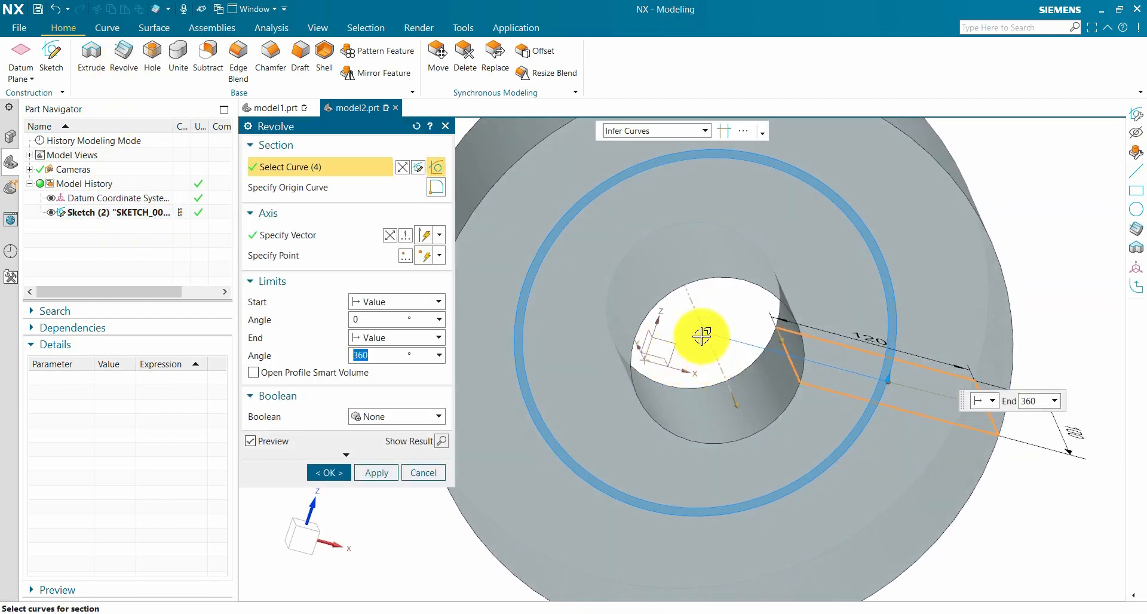
middle_drag(735, 399, 717, 351)
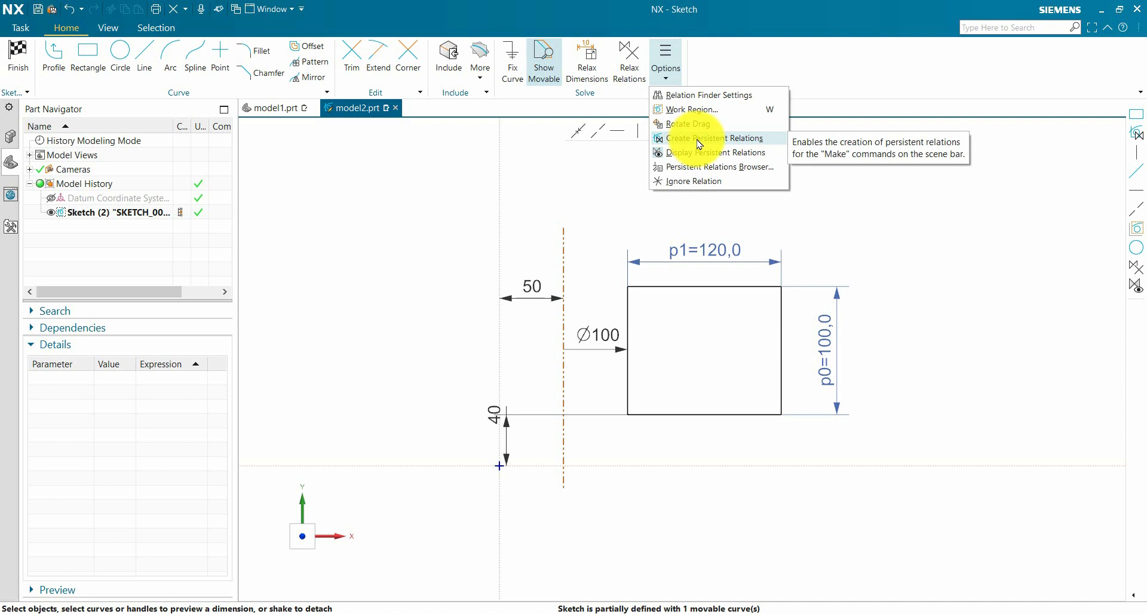
Step: Turn on the creation of persistent relations, then finish the rectangle sketch
click(698, 144)
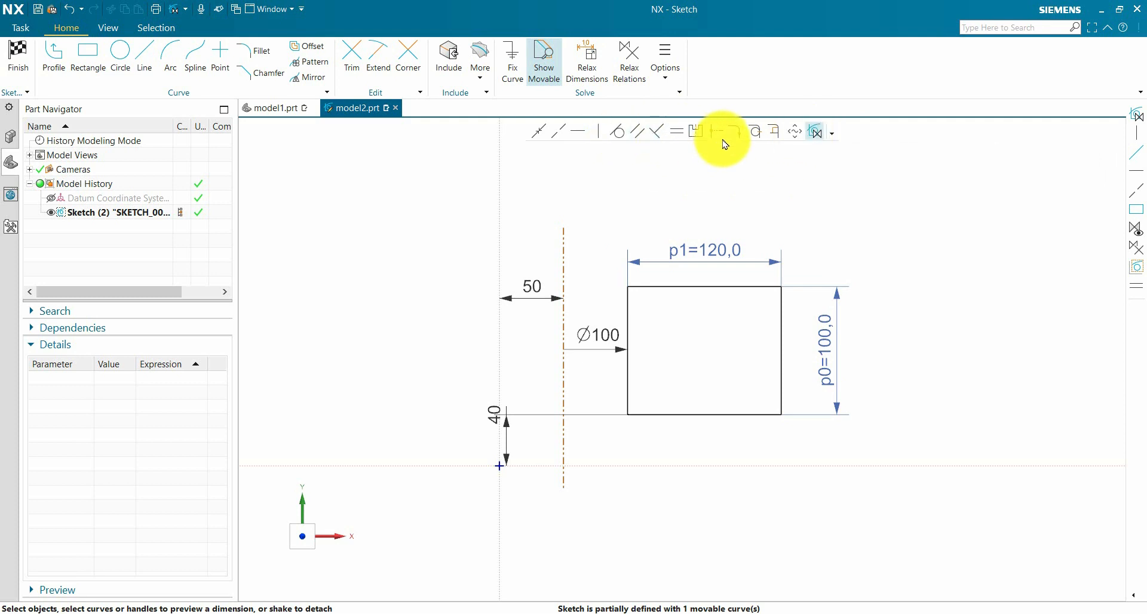
click(670, 71)
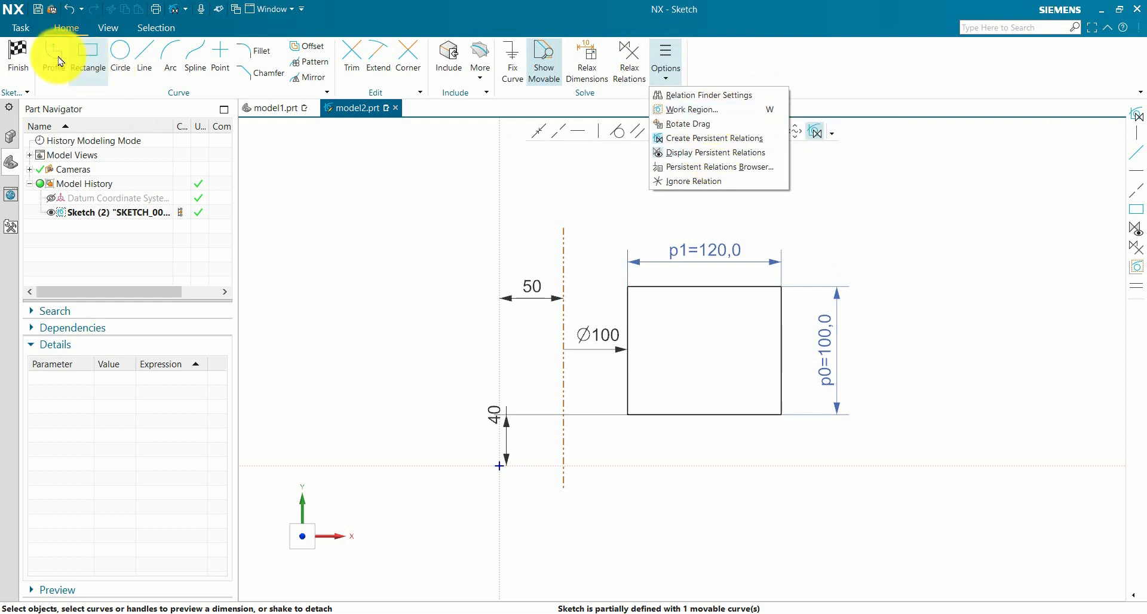
click(21, 53)
click(19, 54)
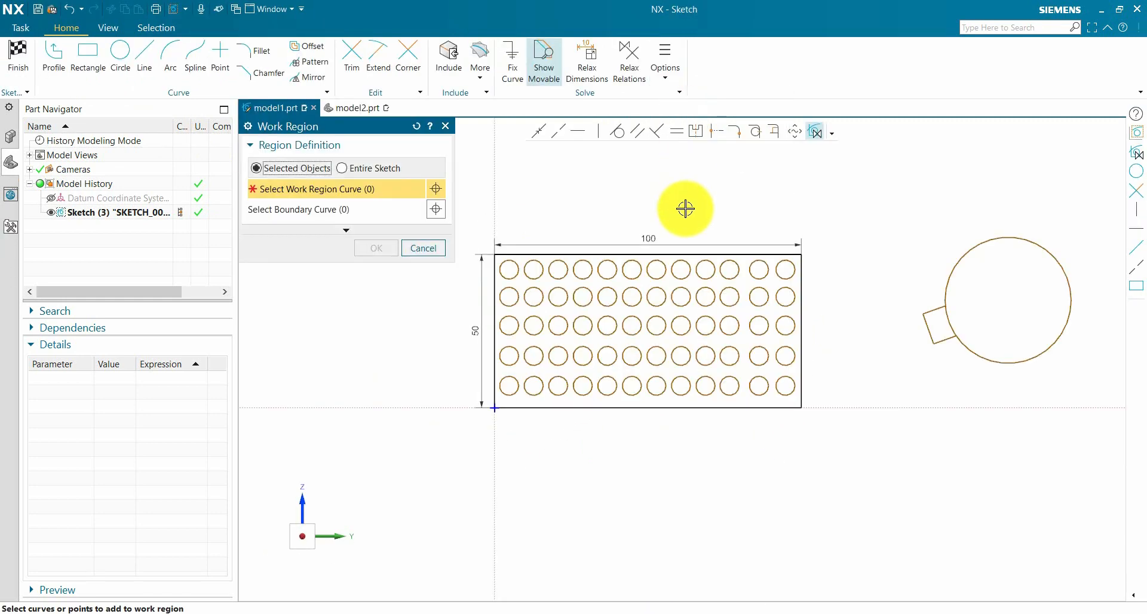
Step: Define a work region in model1.prt from a two-by-two block of circles in the second and third rows of the grid
shift+middle_drag(787, 299, 885, 257)
scroll(788, 278, down, 5)
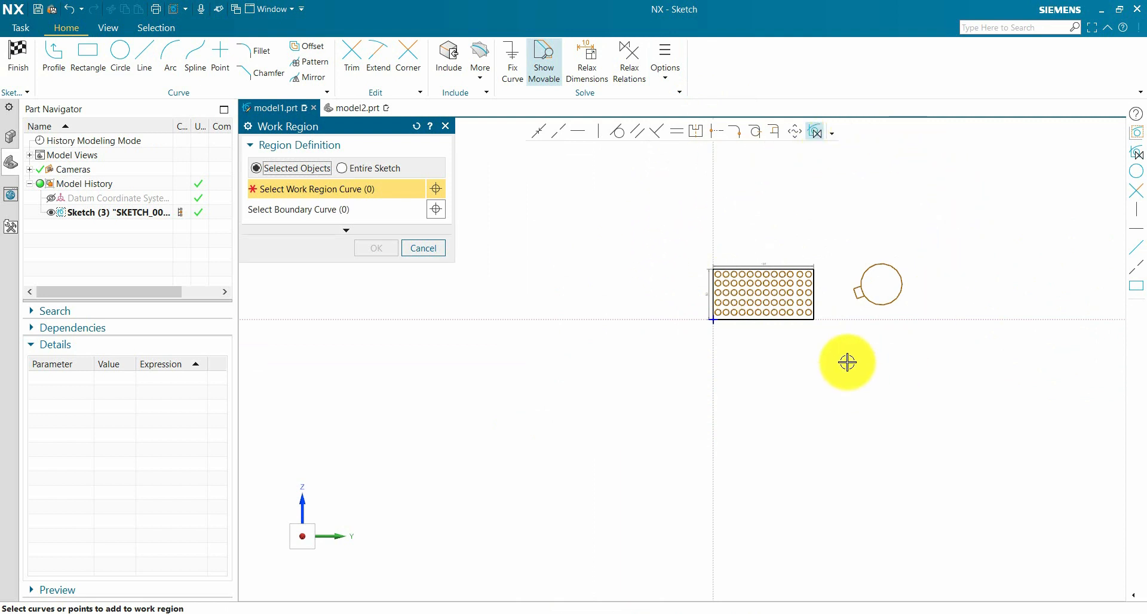
scroll(769, 261, up, 4)
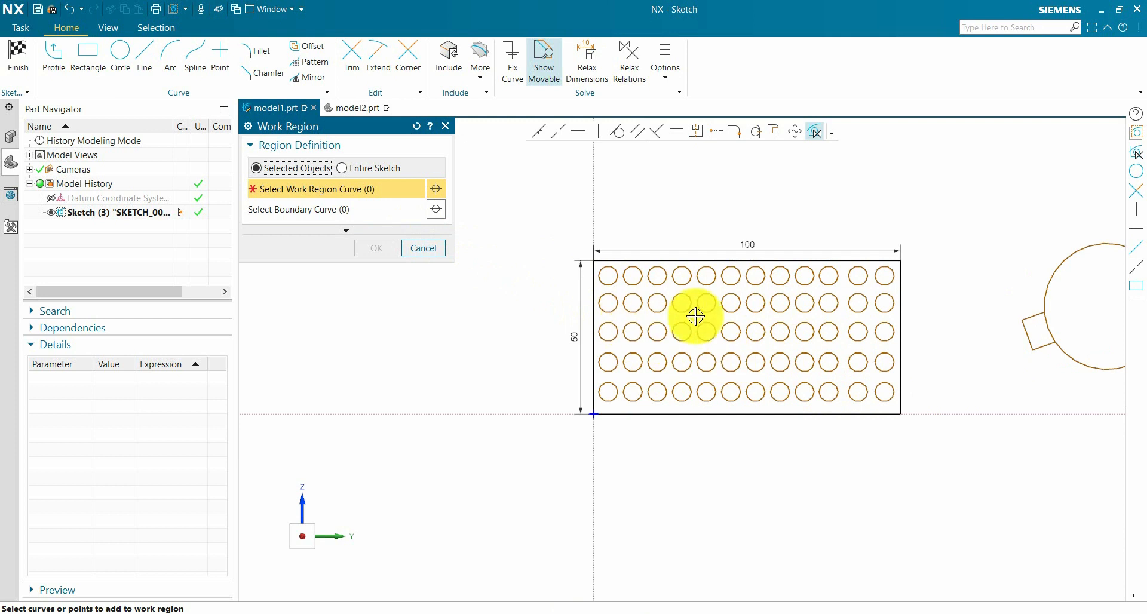
scroll(728, 338, up, 1)
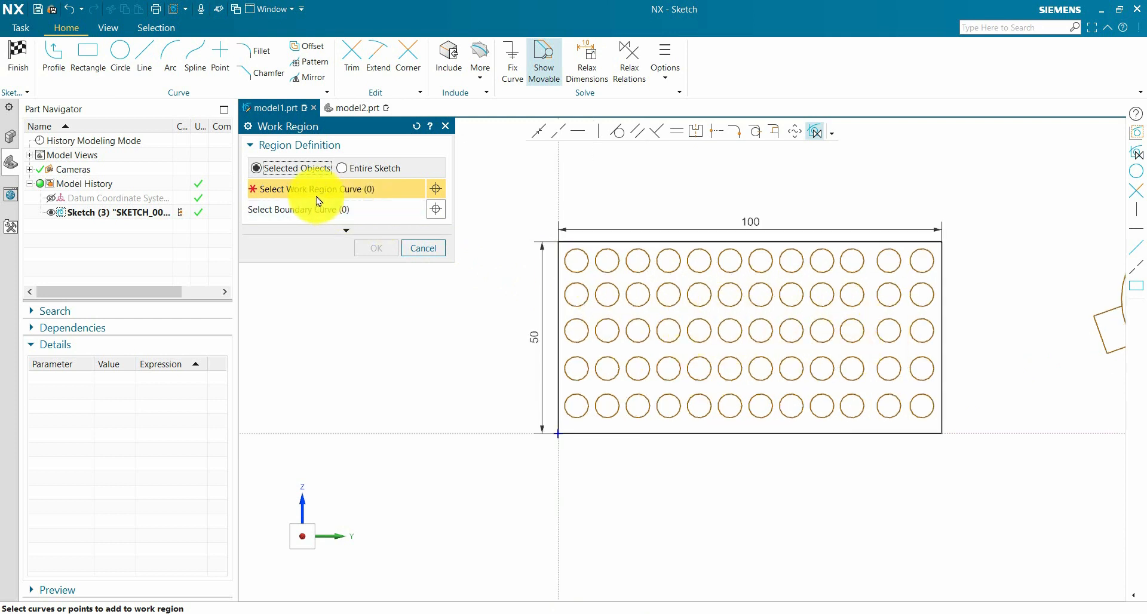
scroll(759, 298, up, 2)
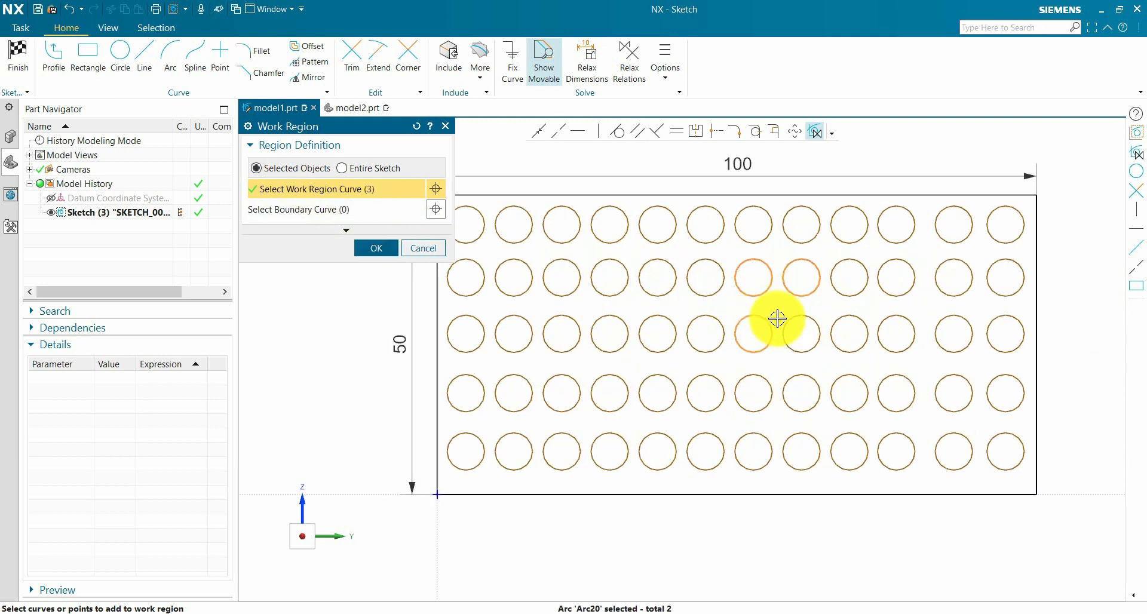
click(833, 321)
click(375, 249)
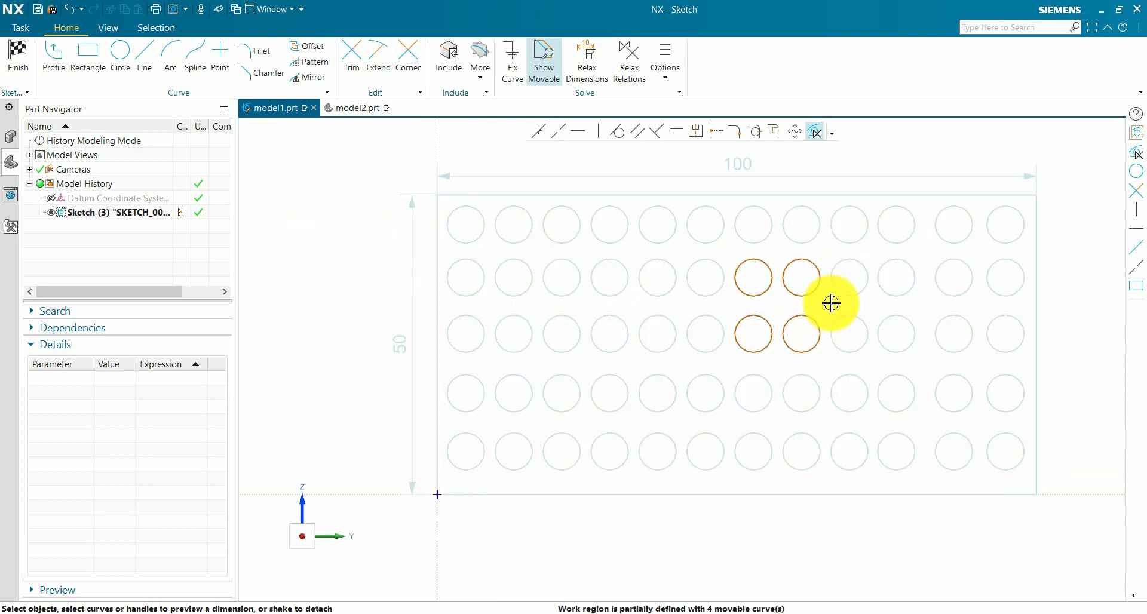
key(ctrl+j)
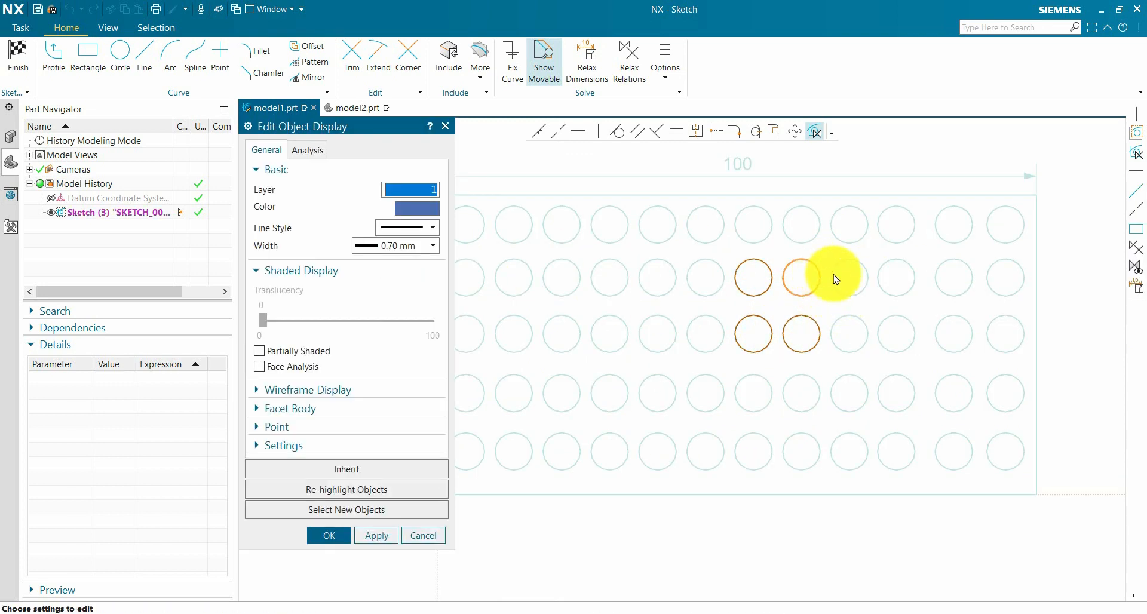
click(406, 533)
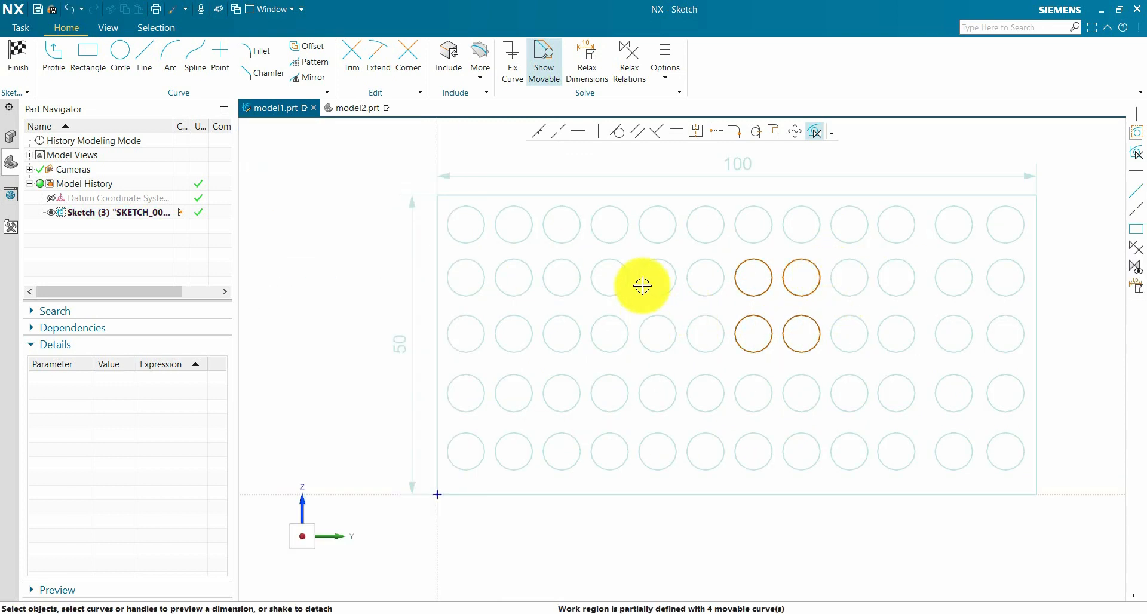
click(758, 329)
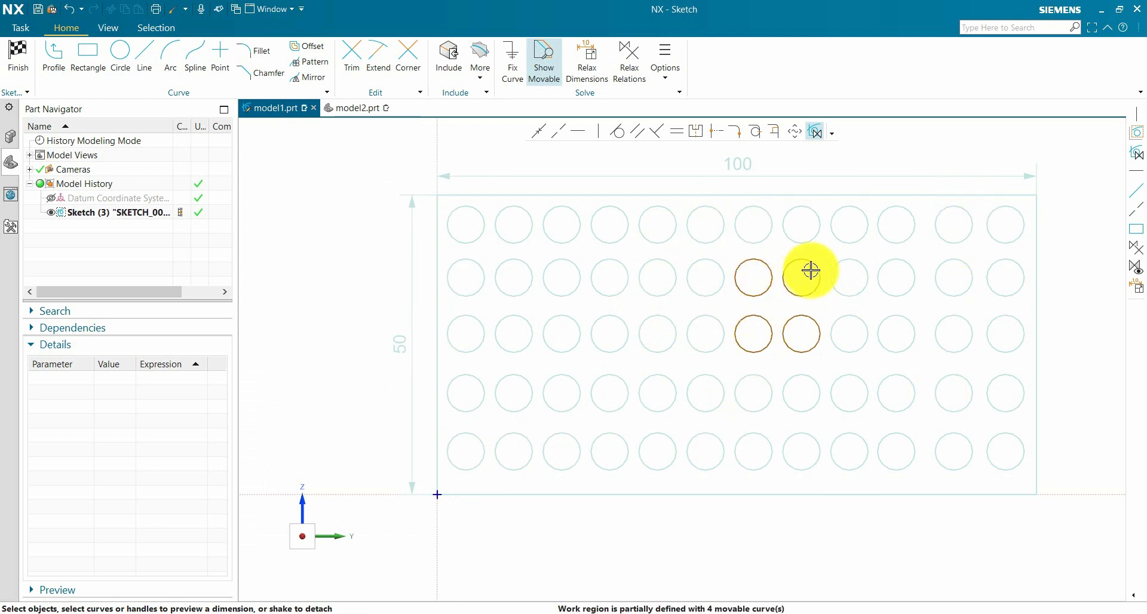
Step: Add the eight circles directly around the two-by-two block as boundary curves of the work region
click(666, 78)
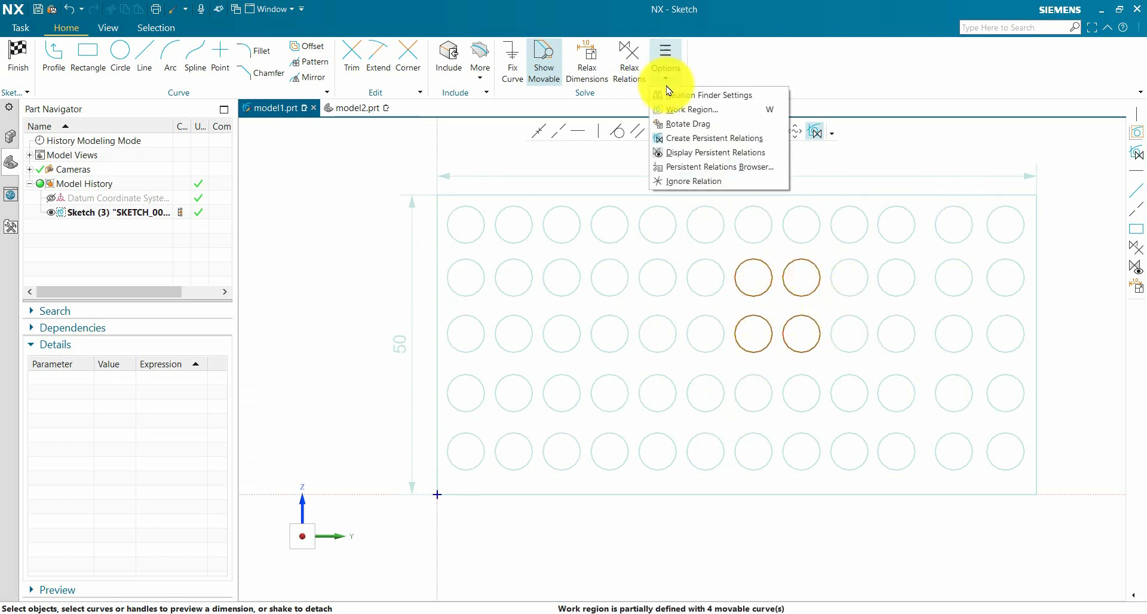
click(690, 109)
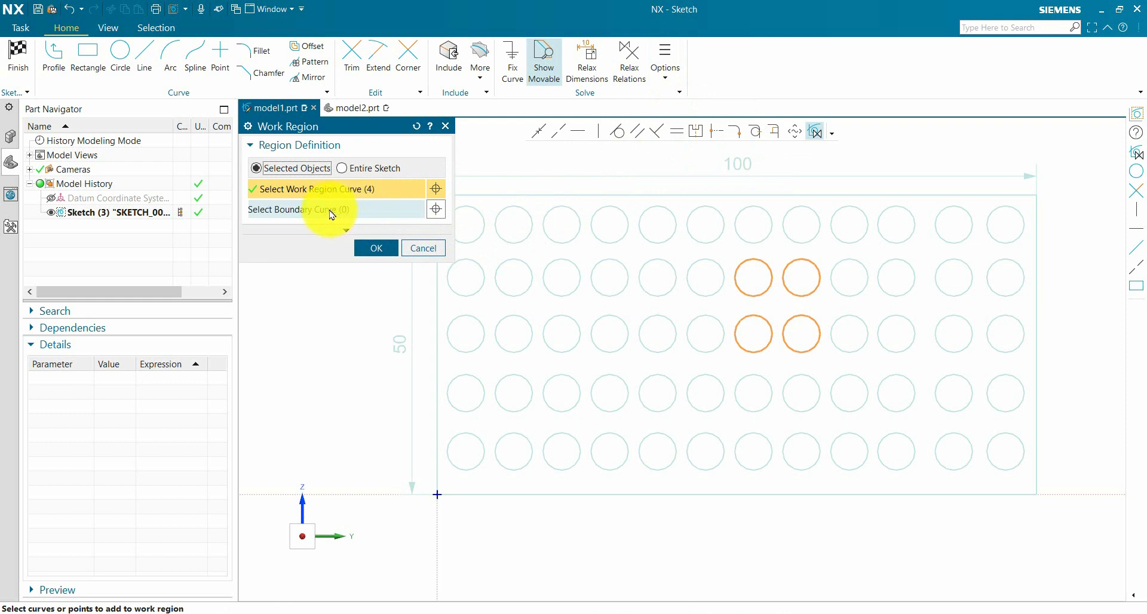
click(333, 212)
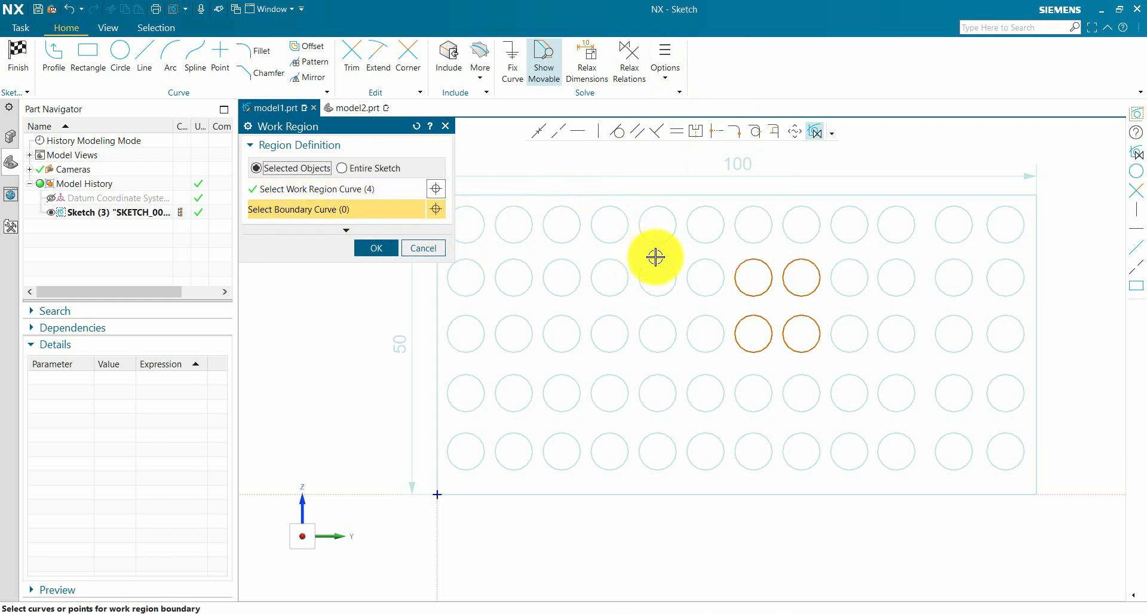
click(711, 264)
click(721, 321)
click(768, 242)
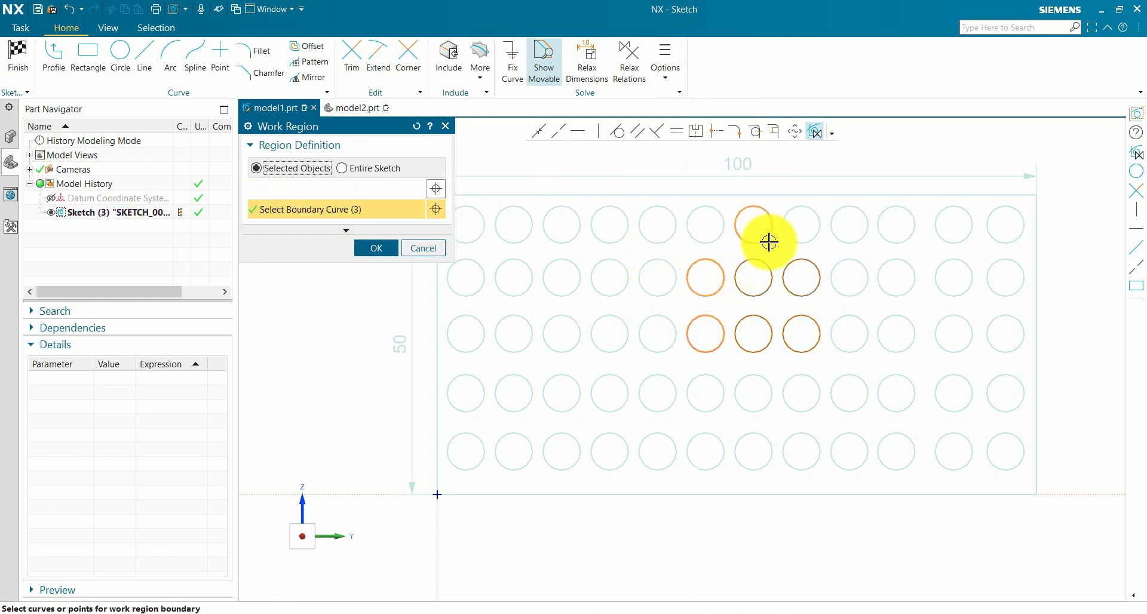
click(793, 238)
click(382, 248)
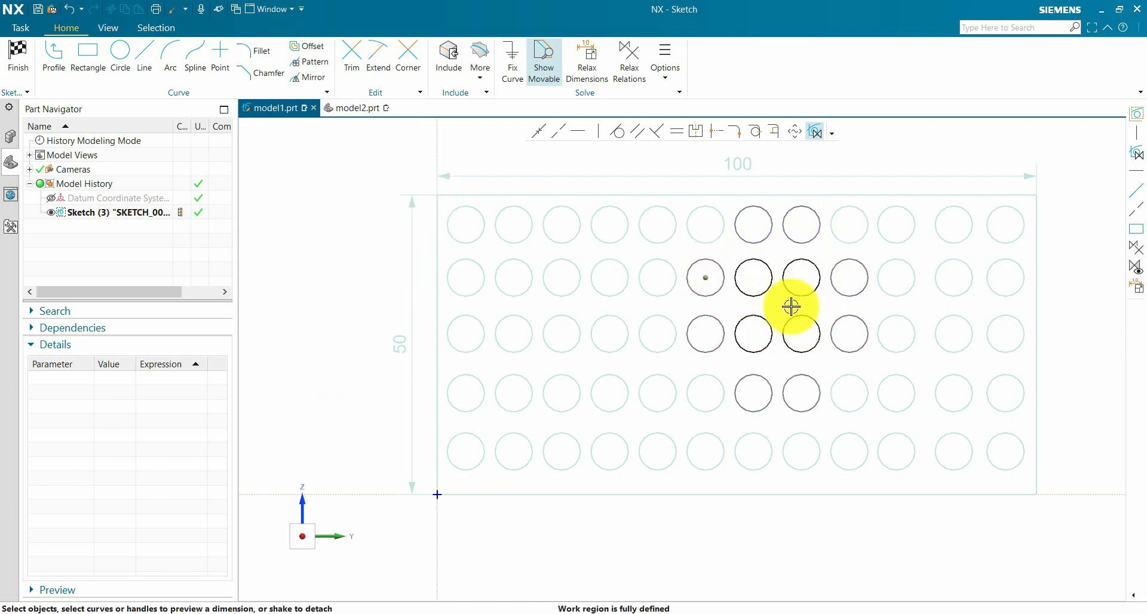
Step: Dimension the gap between the upper-left work-region circle and its left boundary neighbour as 2, and move the dimension higher
scroll(718, 274, up, 4)
click(732, 282)
click(759, 282)
drag(758, 376, 752, 206)
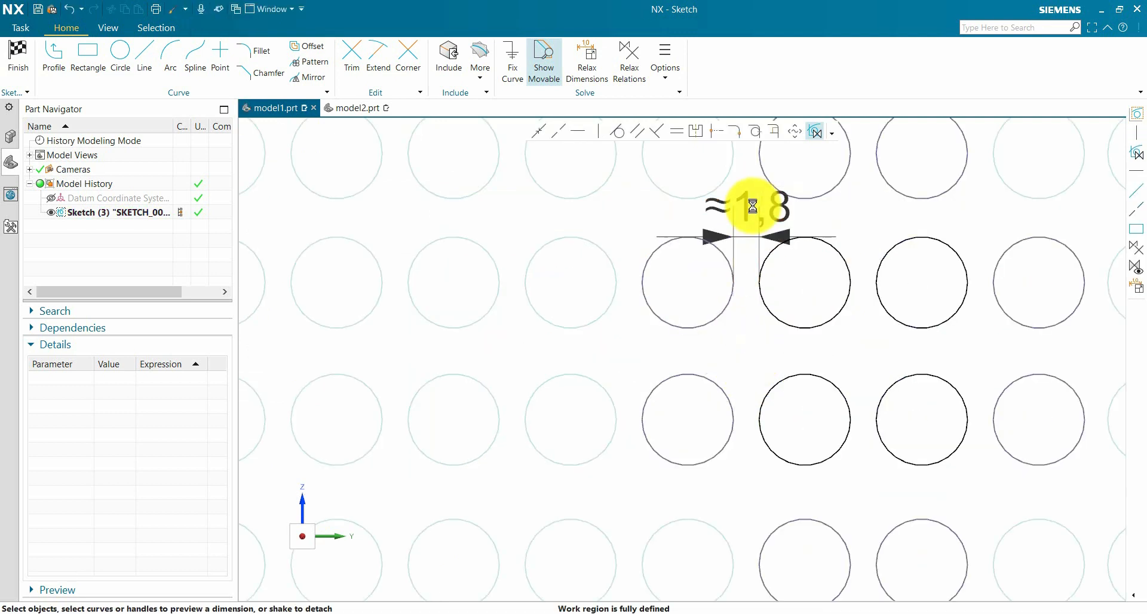
key(Return)
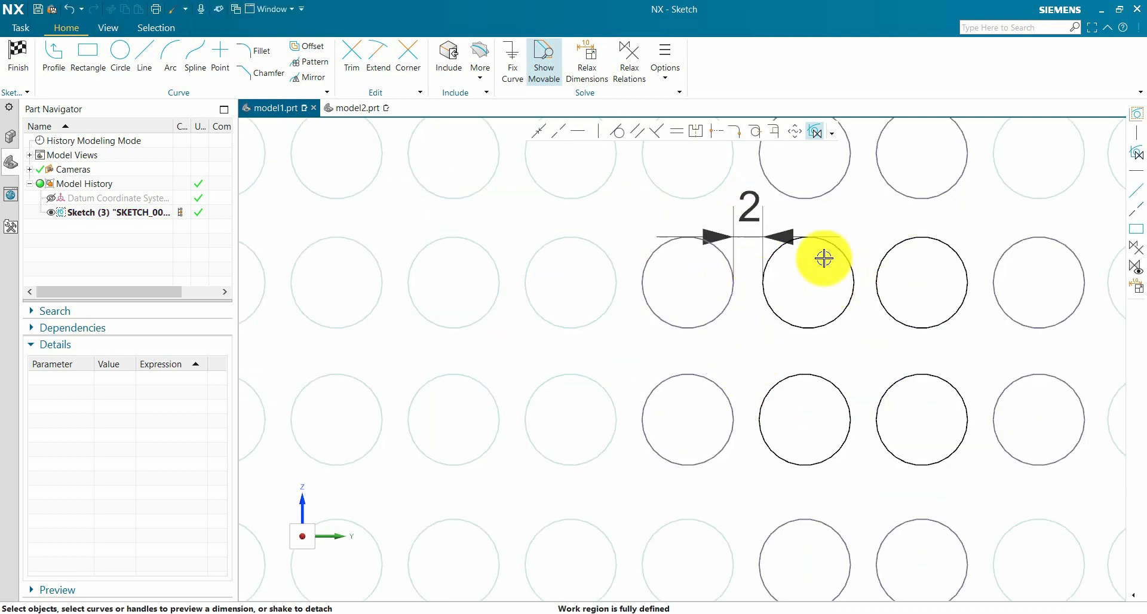
drag(750, 223, 750, 178)
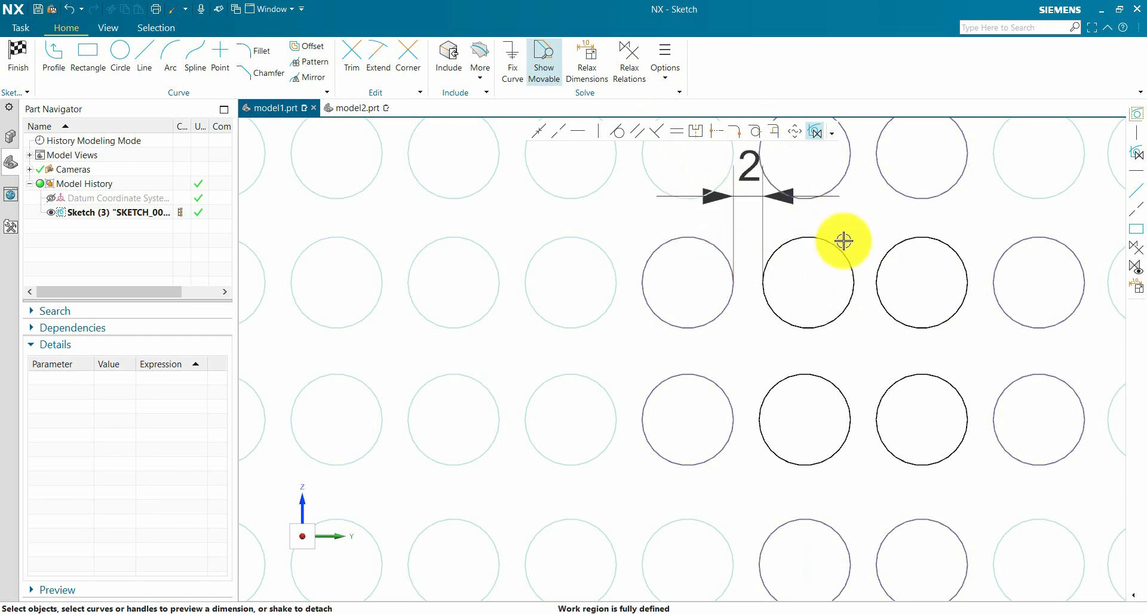
Step: Trim away three of the four inner work-region circles, keeping only the lower-right one
scroll(854, 301, down, 5)
scroll(809, 257, up, 3)
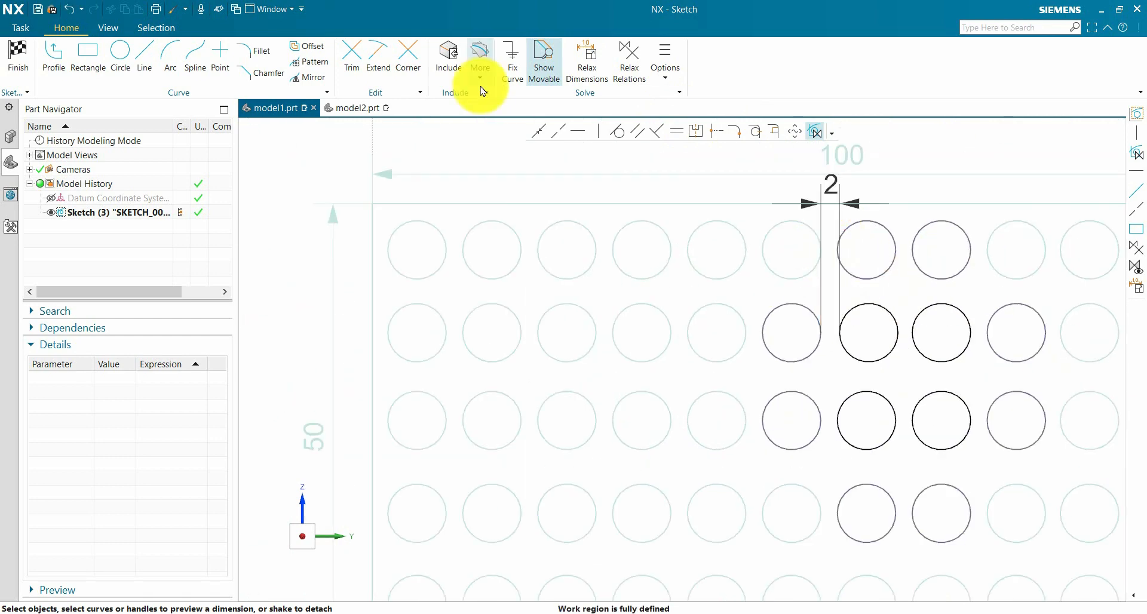
click(352, 60)
click(848, 313)
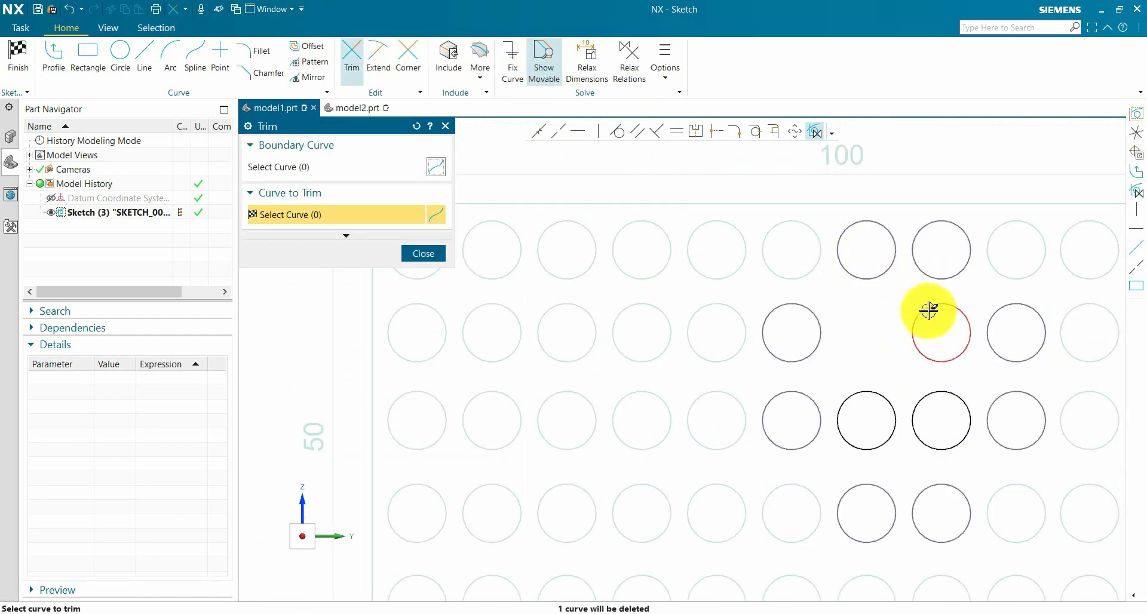
click(924, 309)
click(890, 404)
click(951, 396)
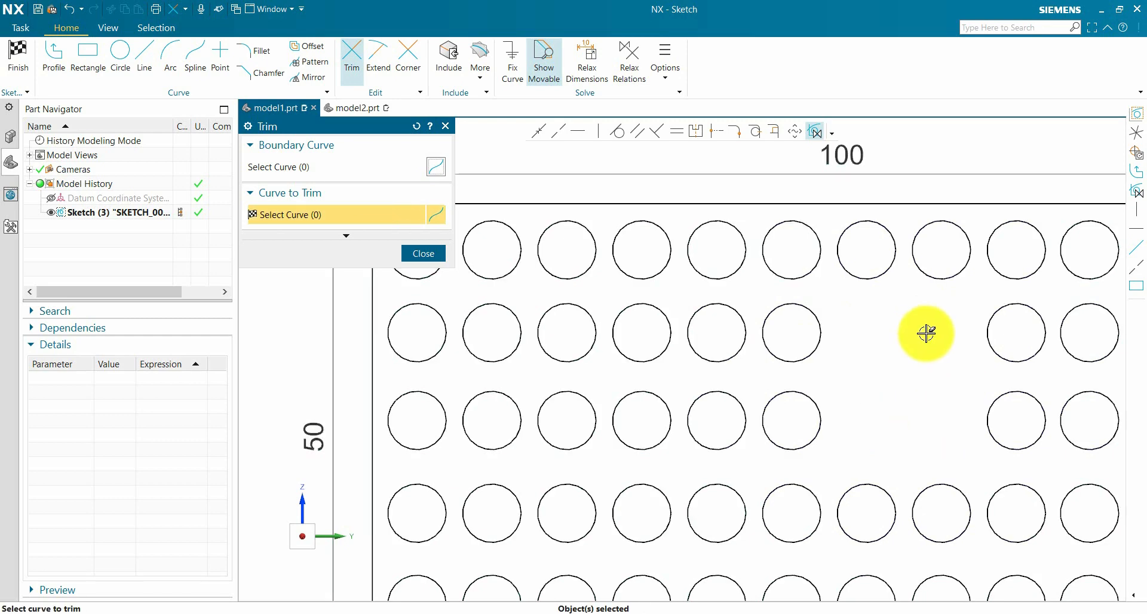
click(431, 253)
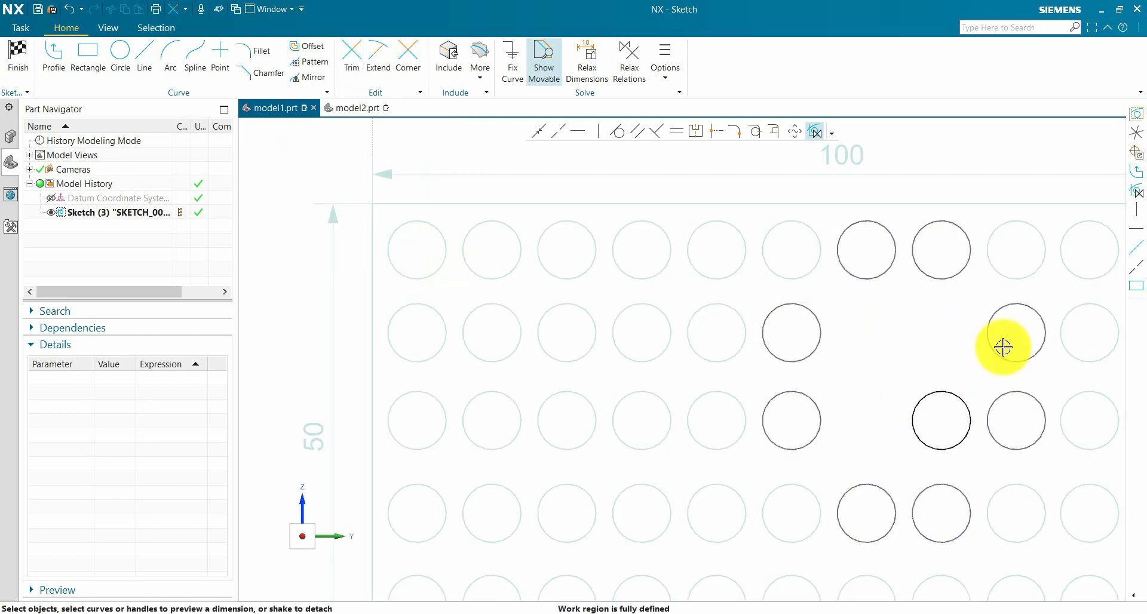
Step: Draw a rectangle about 14.8 high in the cleared area between the boundary circles, enclosing the remaining inner circle
click(86, 51)
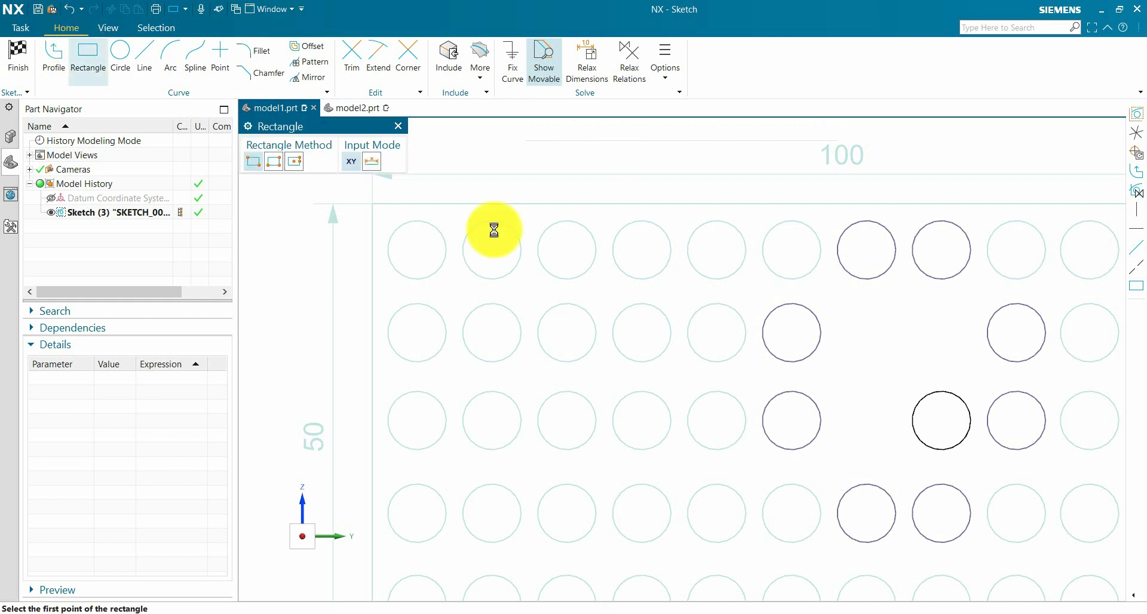
click(840, 314)
click(973, 450)
key(Escape)
Step: Make each of the rectangle's four sides tangent to an adjacent boundary circle
scroll(874, 371, up, 2)
click(815, 317)
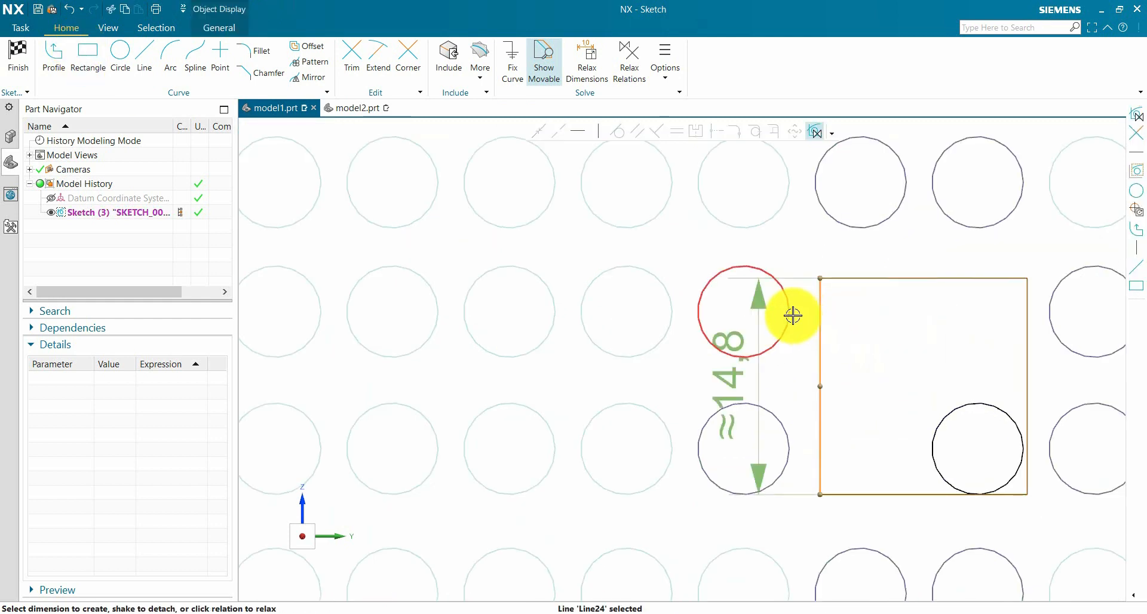
click(792, 316)
click(616, 131)
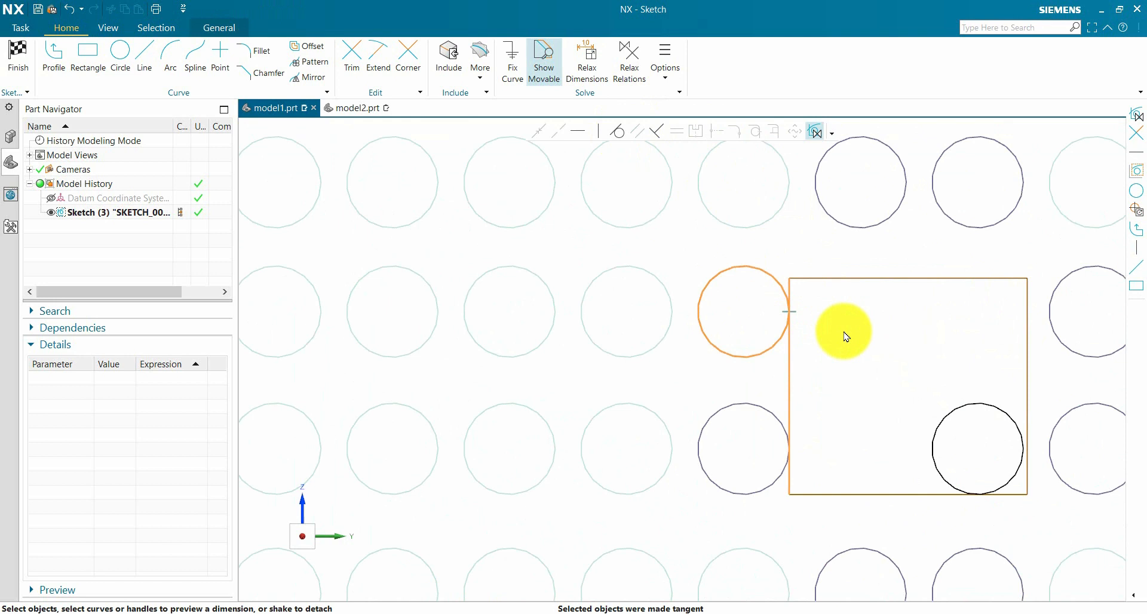
click(855, 280)
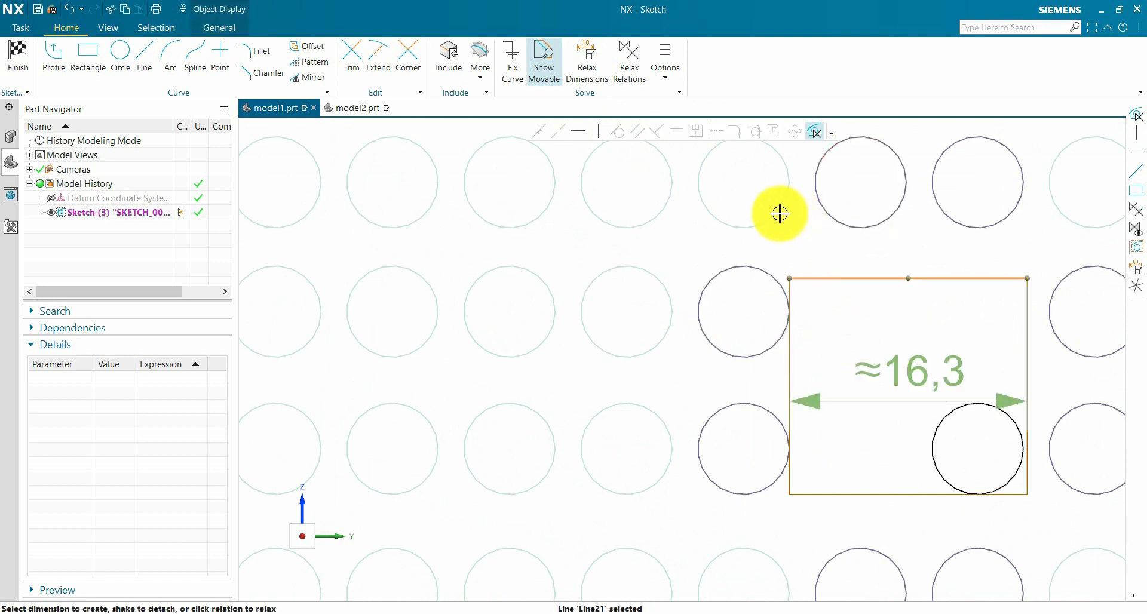
scroll(902, 418, down, 3)
click(944, 476)
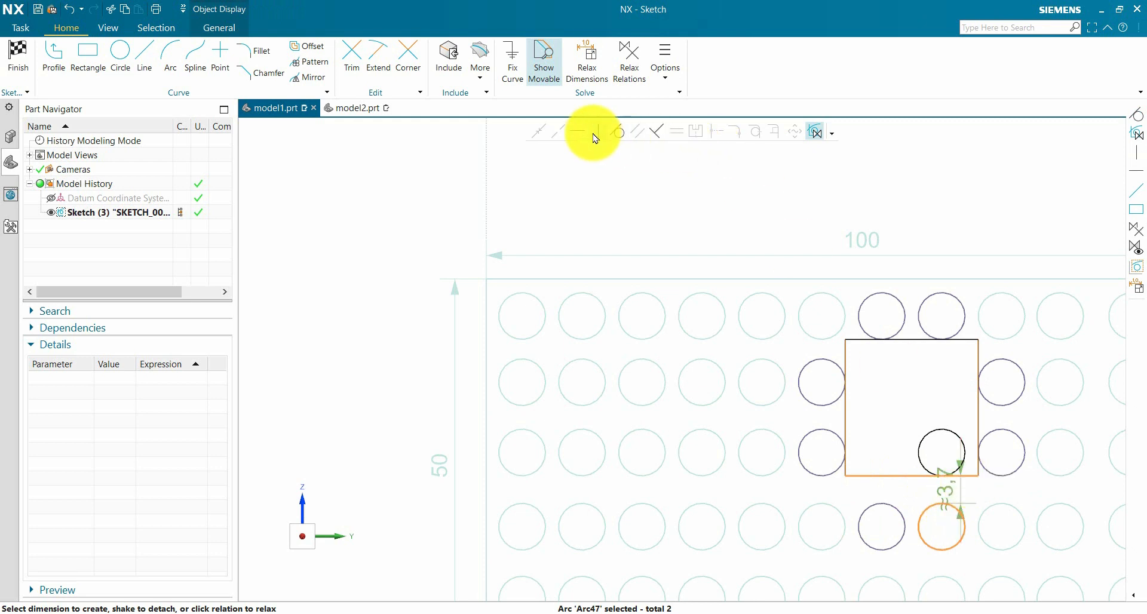
click(618, 135)
Step: Move the remaining inner circle to roughly the middle of the rectangle
scroll(864, 363, up, 1)
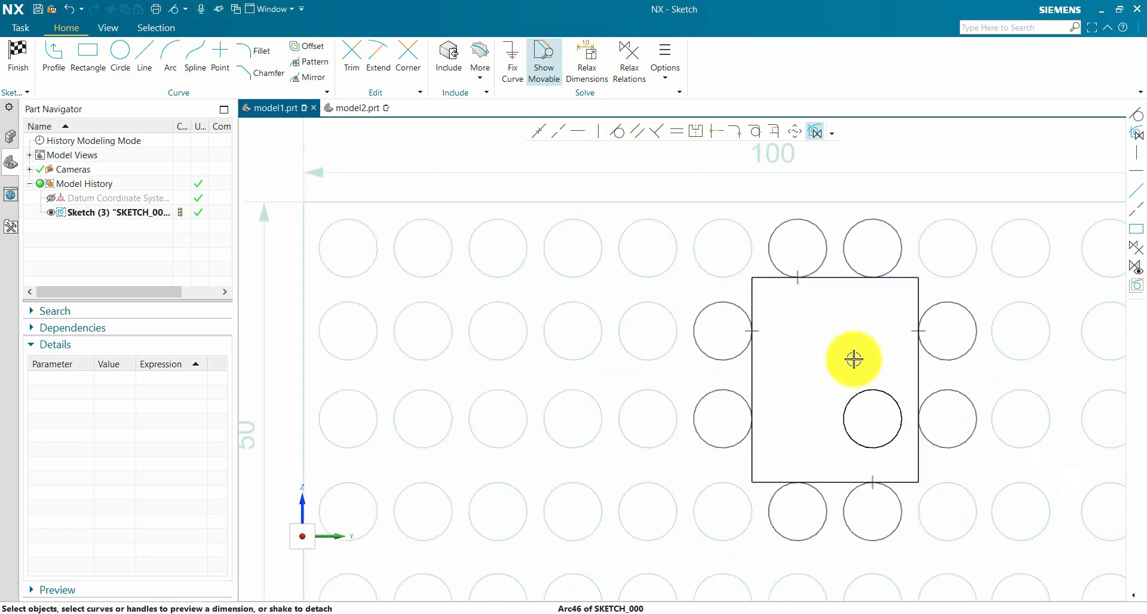
drag(853, 358, 839, 381)
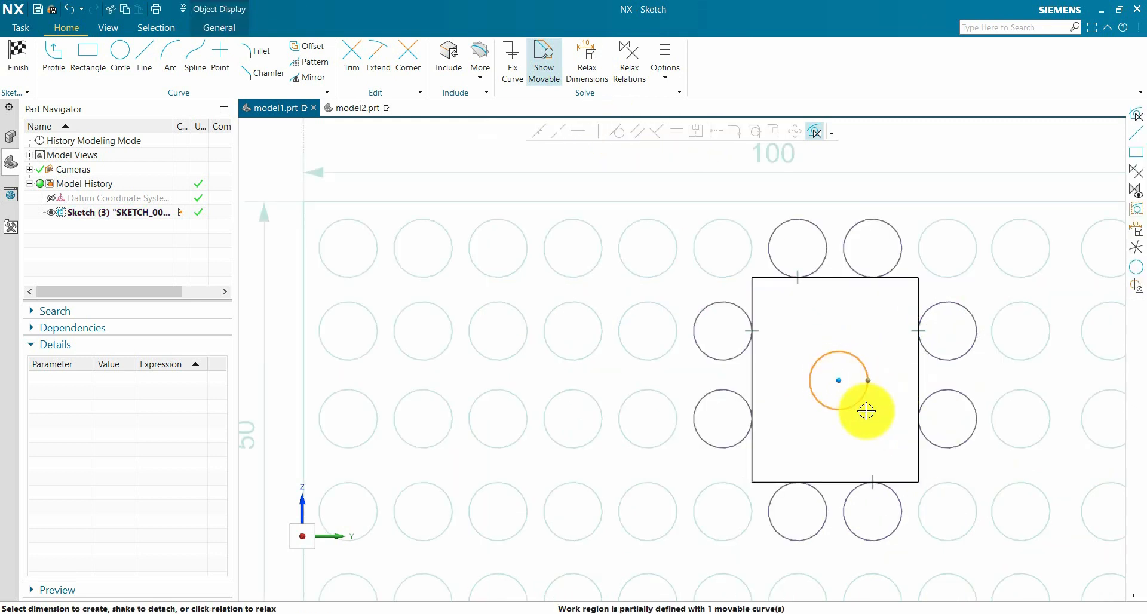
scroll(836, 397, down, 2)
scroll(904, 397, up, 2)
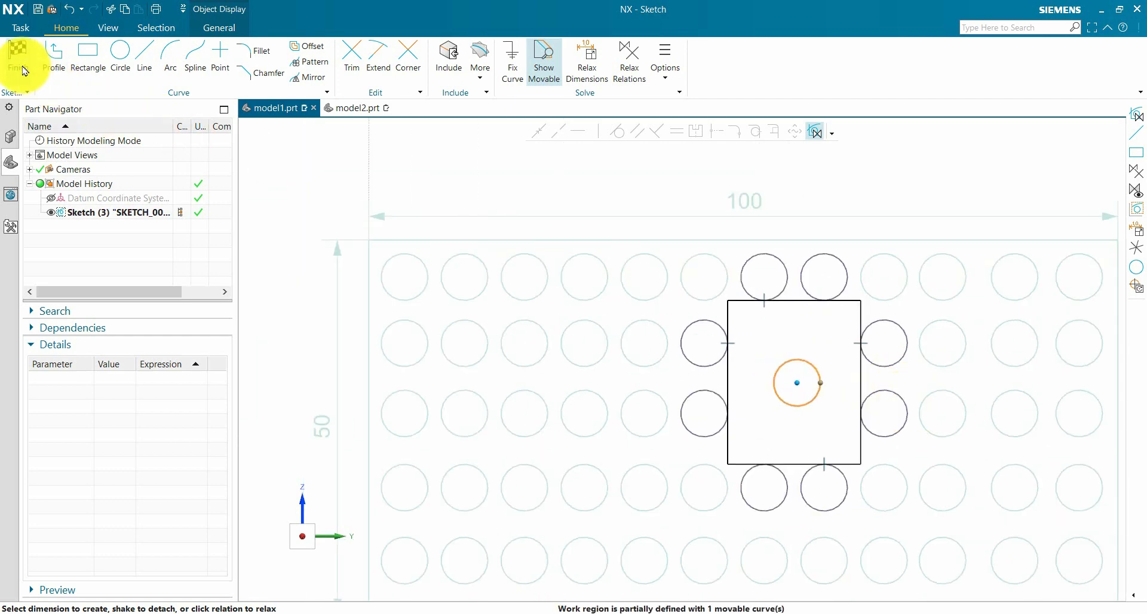
Step: Reset the sketch's work region to Entire Sketch so that all curves are editable
click(664, 68)
click(693, 97)
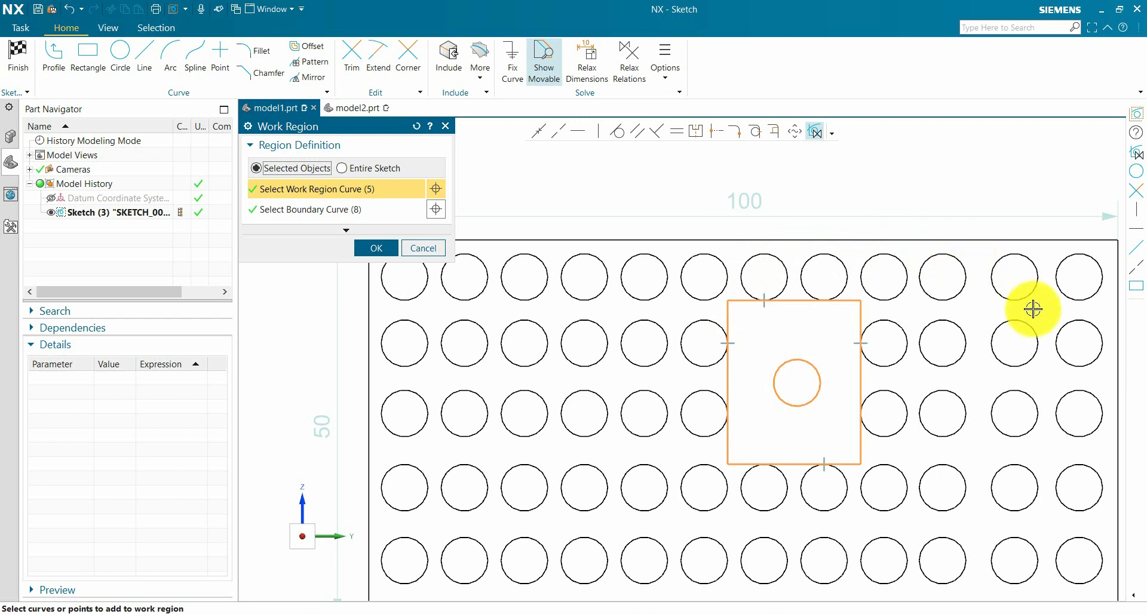
click(354, 169)
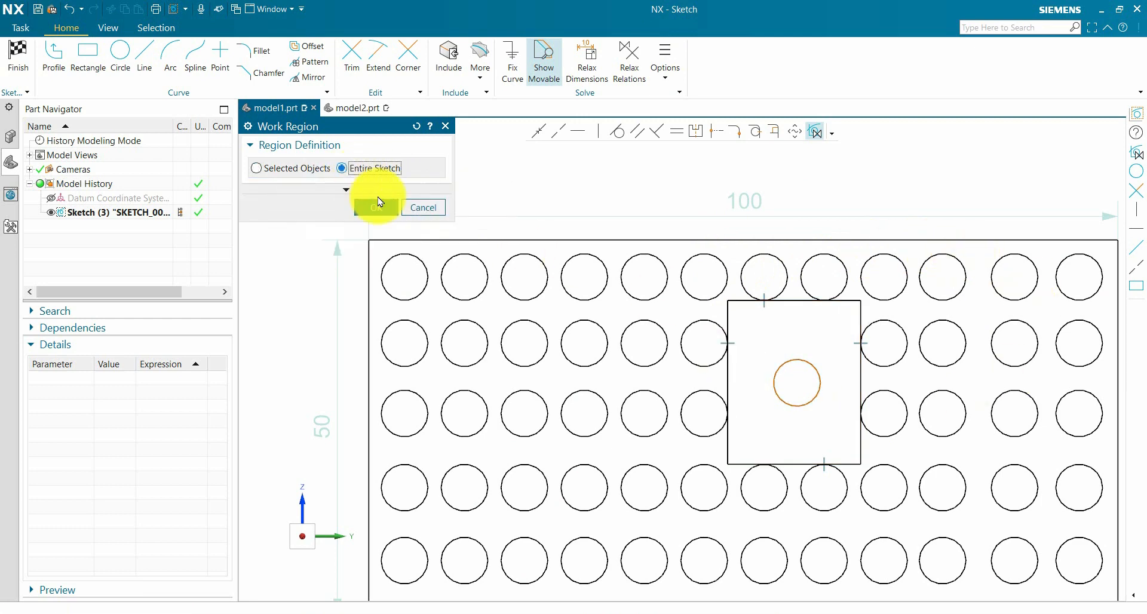
click(375, 209)
scroll(661, 305, down, 6)
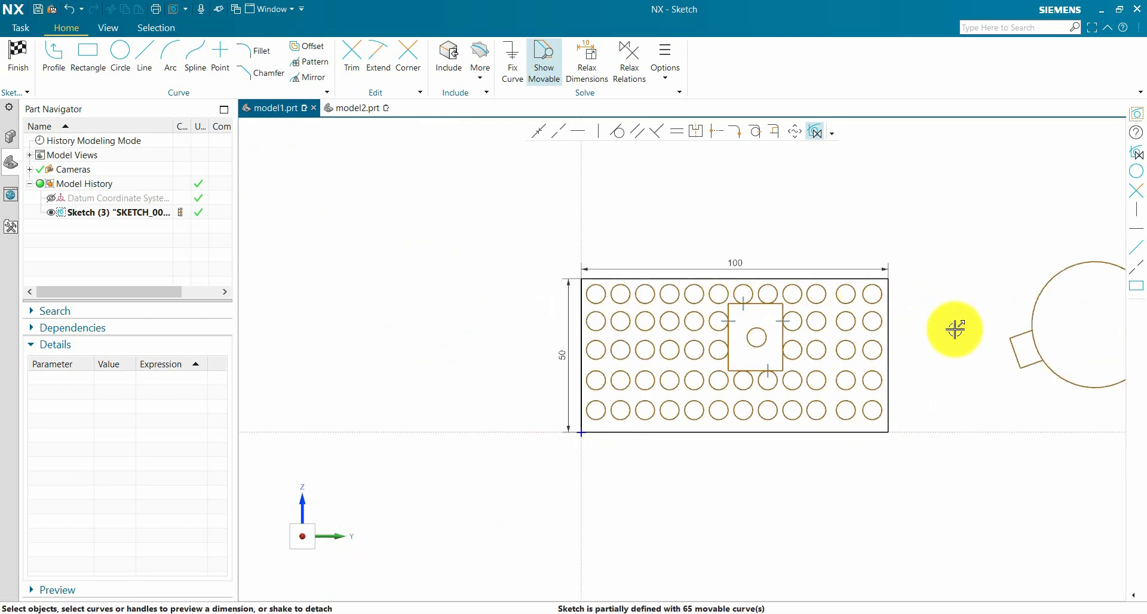
scroll(806, 316, up, 3)
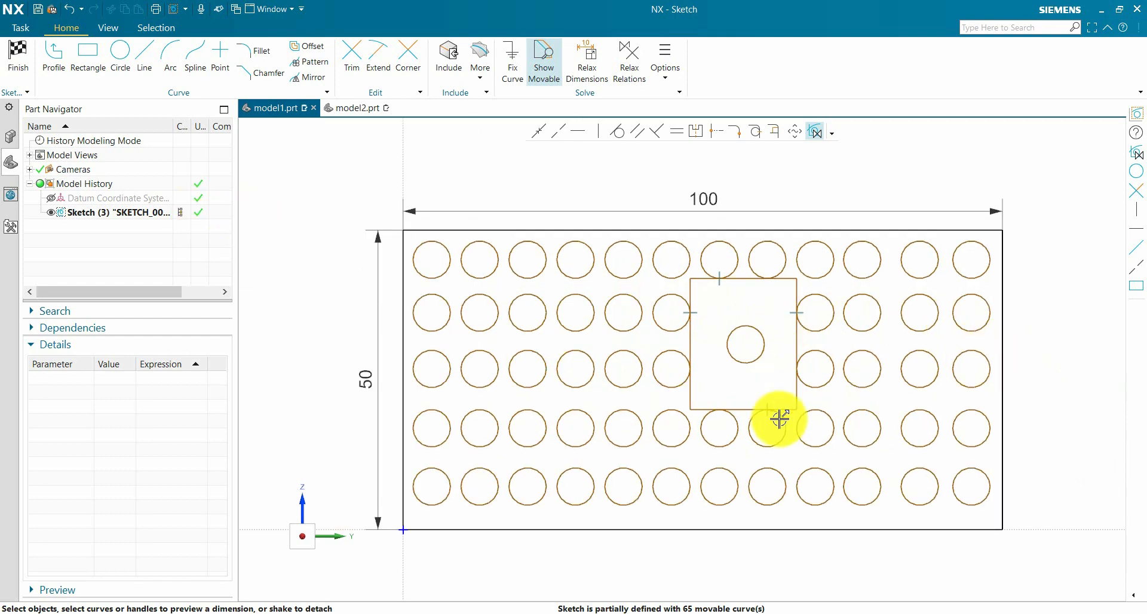
Step: Finish the sketch and reopen it for editing from the modeling view
key(ctrl+q)
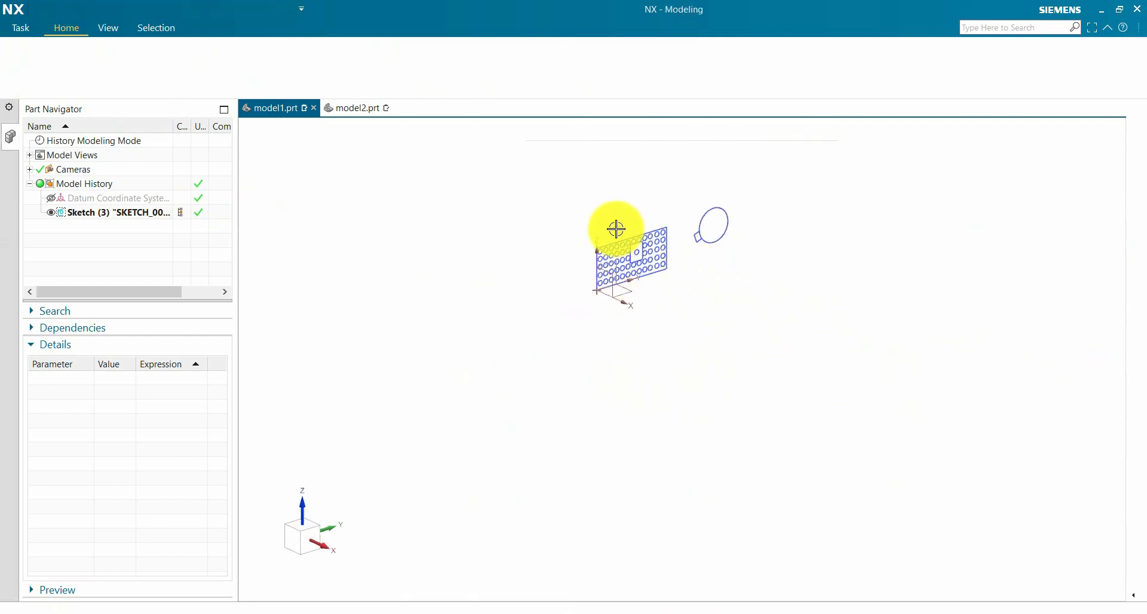
mouse_move(635, 230)
middle_down()
mouse_move(640, 319)
mouse_move(609, 289)
mouse_move(650, 315)
mouse_move(713, 268)
middle_up()
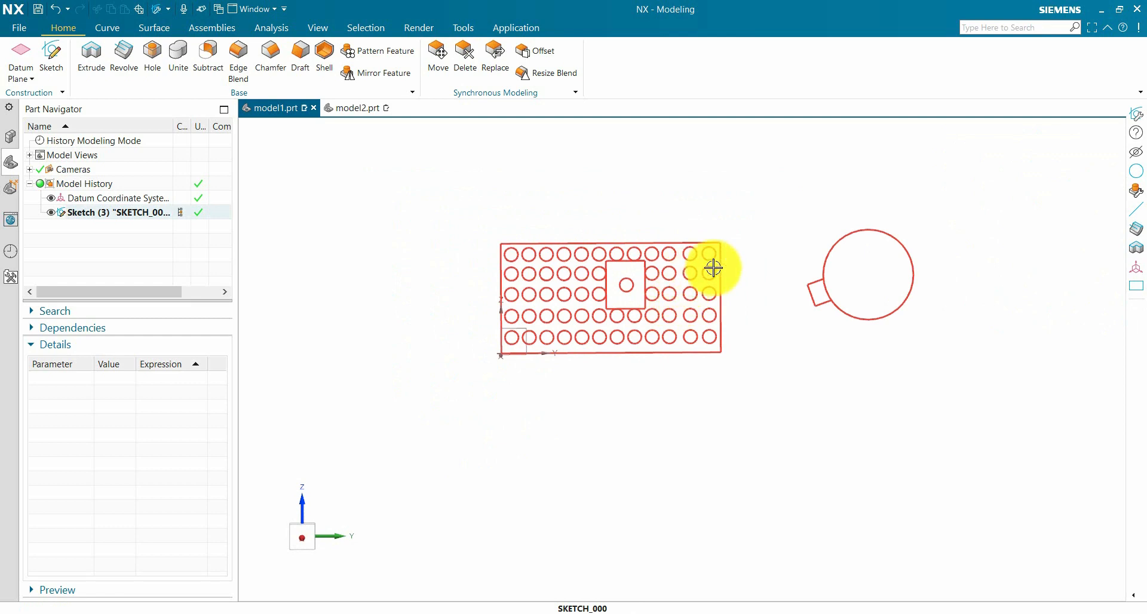
double_click(839, 237)
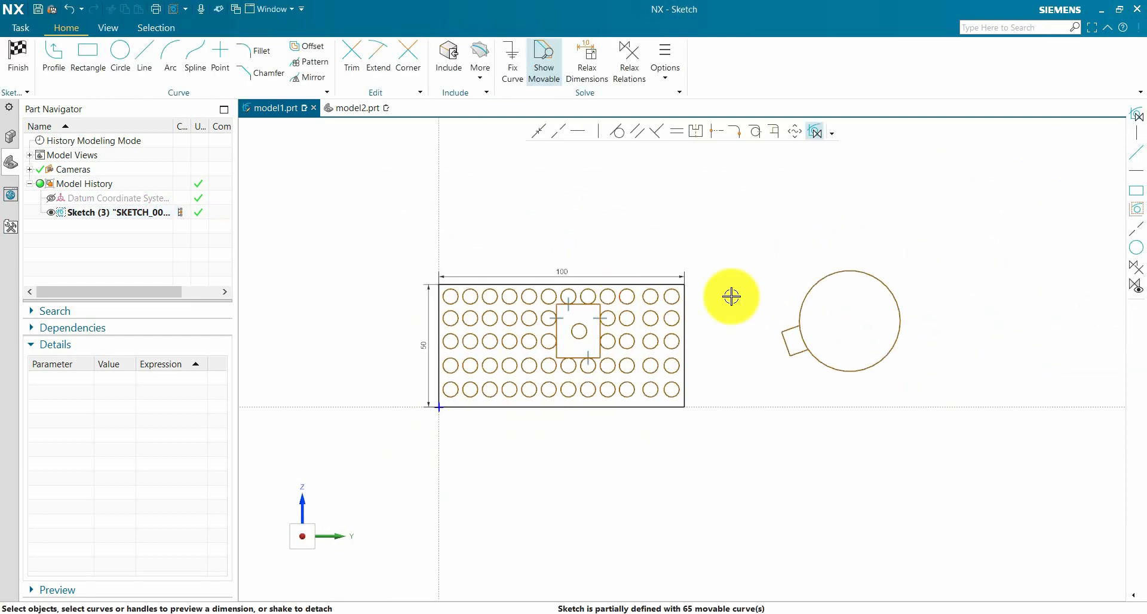
Step: Select the large circle and its attached tab lines and move them together up and away from the plate
click(666, 63)
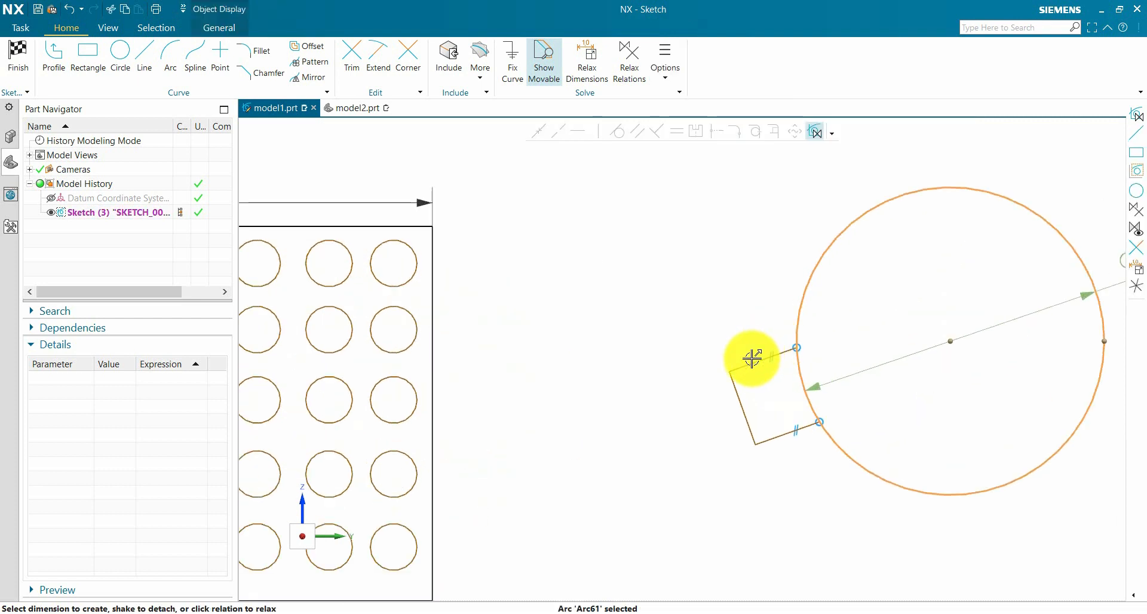
click(752, 360)
click(739, 395)
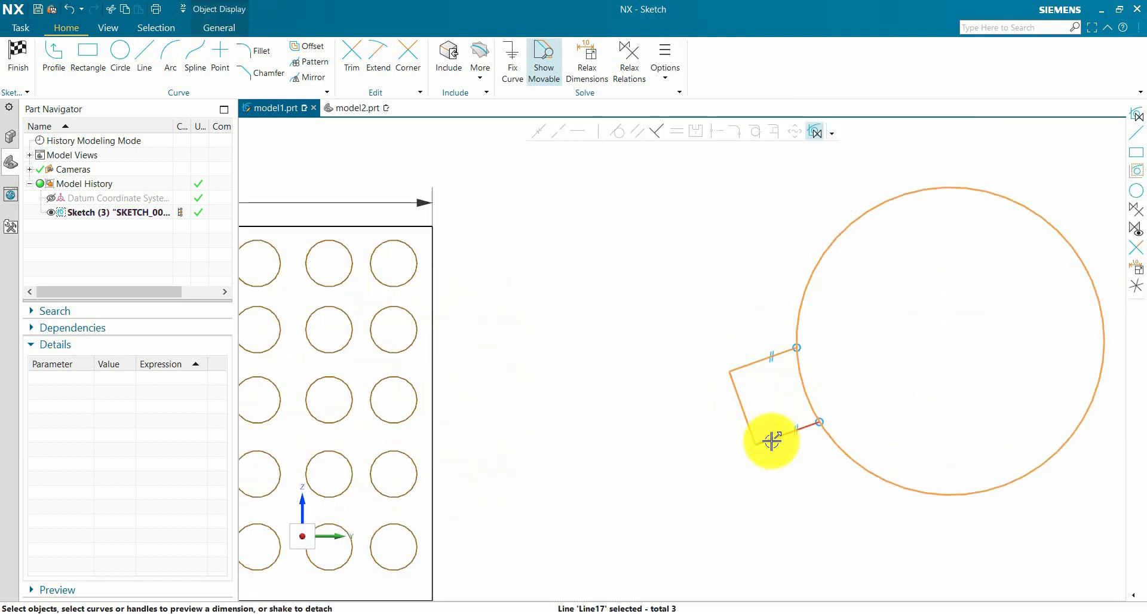
click(771, 440)
scroll(648, 421, down, 4)
drag(773, 319, 803, 216)
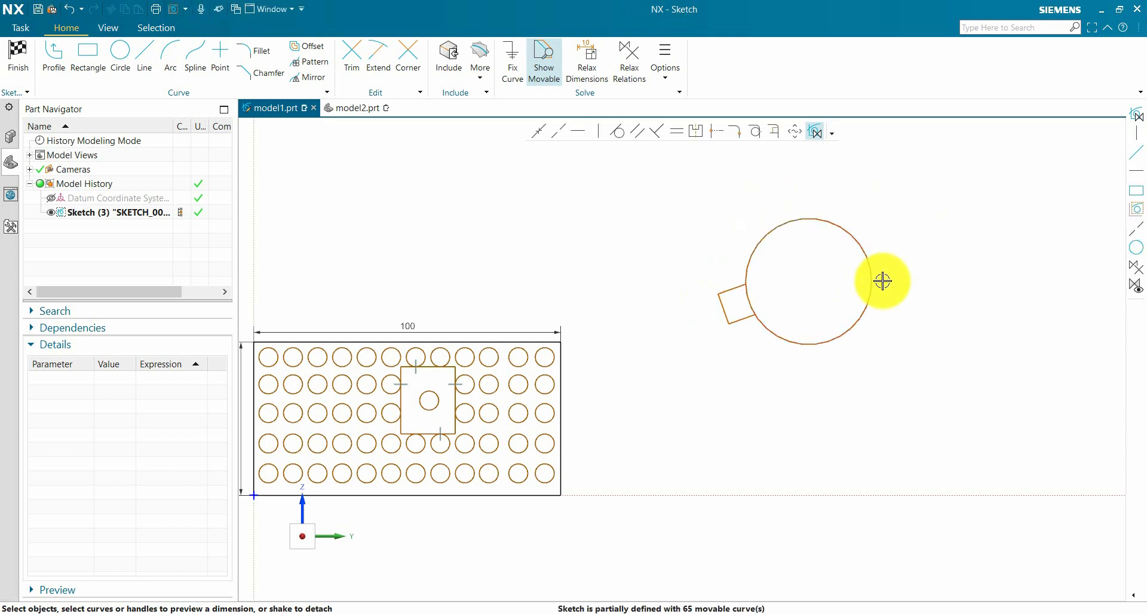
Step: Enable Rotate Drag and place the center of rotation on the large circle's center
click(673, 88)
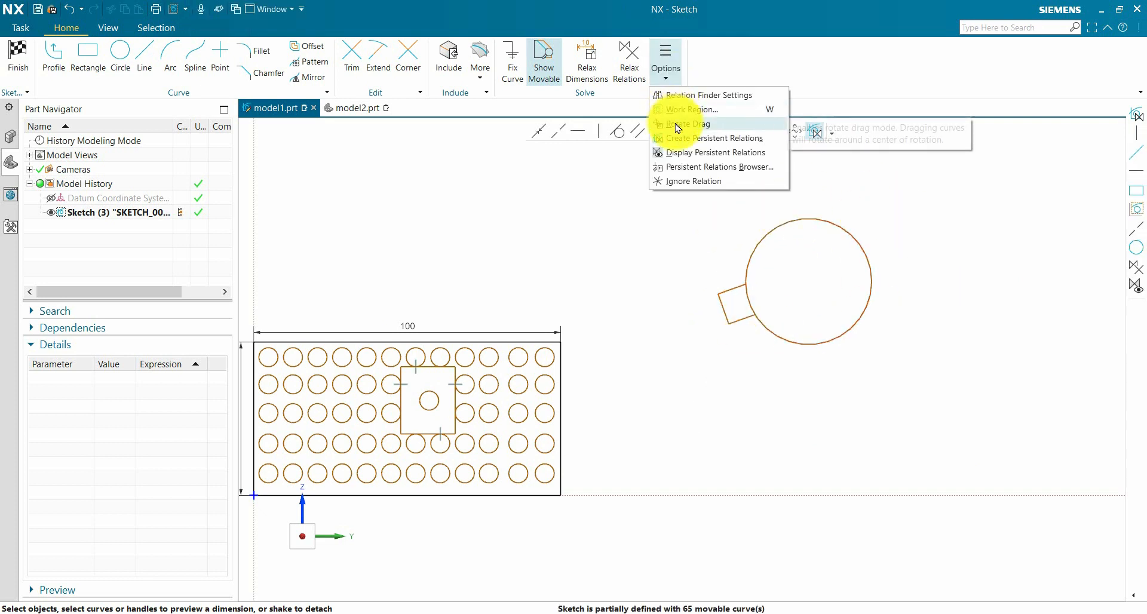
click(687, 130)
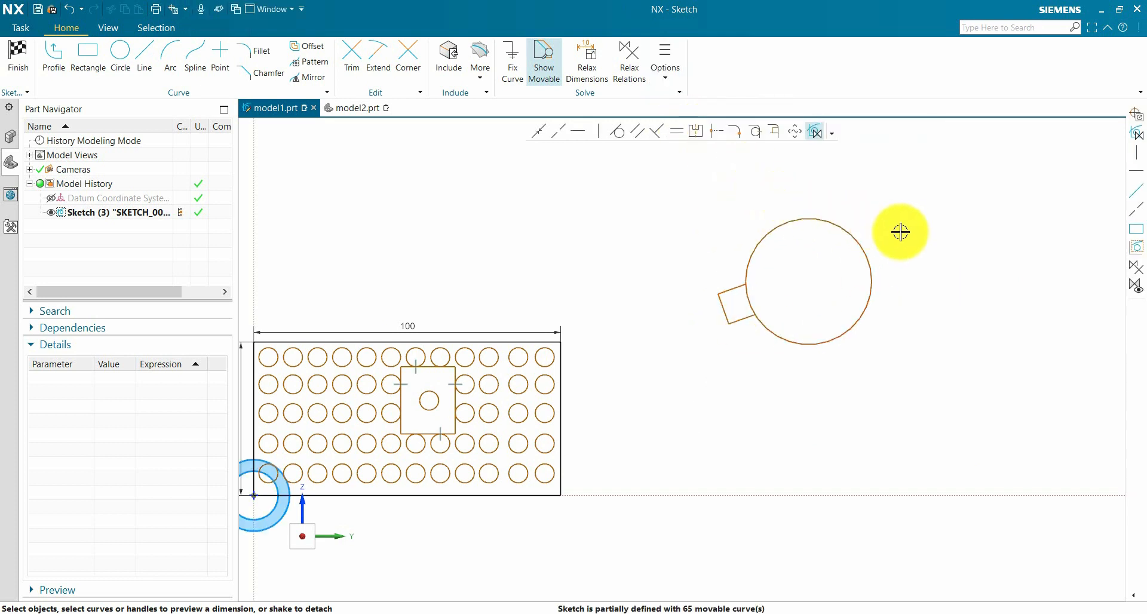
scroll(902, 233, down, 2)
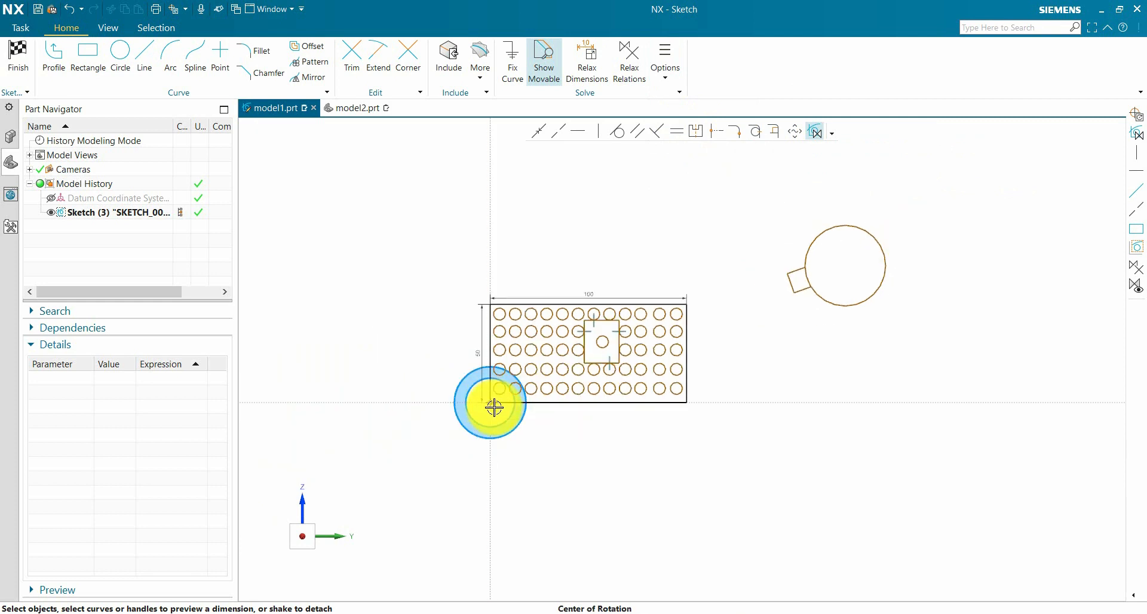
mouse_move(494, 407)
mouse_down()
mouse_move(666, 417)
mouse_move(863, 263)
mouse_move(862, 240)
mouse_move(847, 264)
mouse_up()
scroll(891, 241, up, 4)
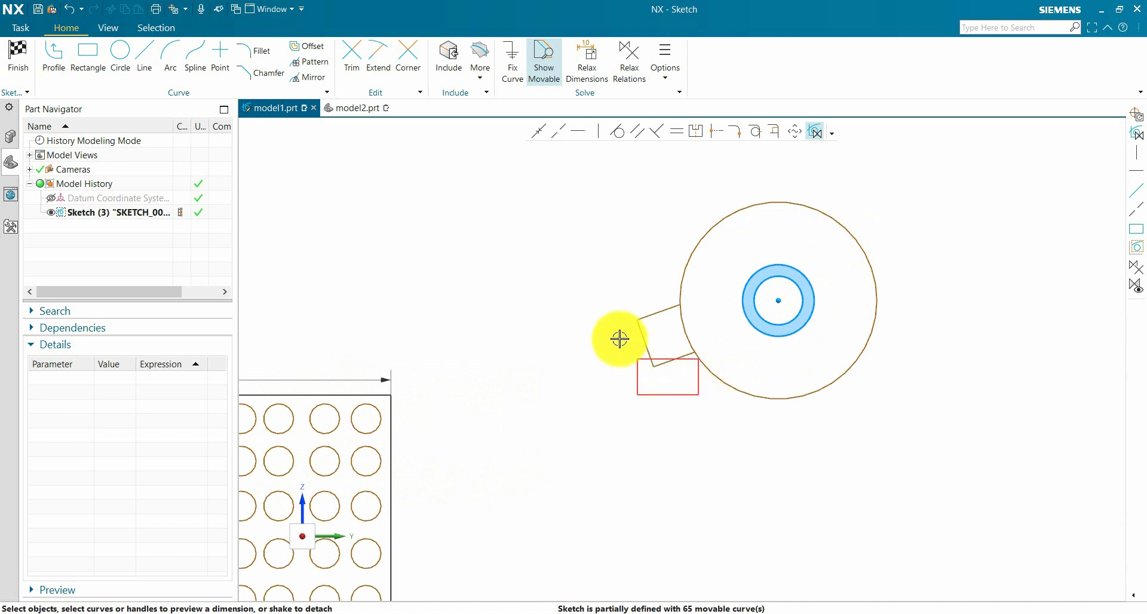
Step: Select the tab's lines and rotate them around the large circle to its upper-left side
drag(619, 339, 603, 293)
drag(647, 338, 669, 212)
scroll(794, 306, down, 3)
scroll(793, 301, up, 2)
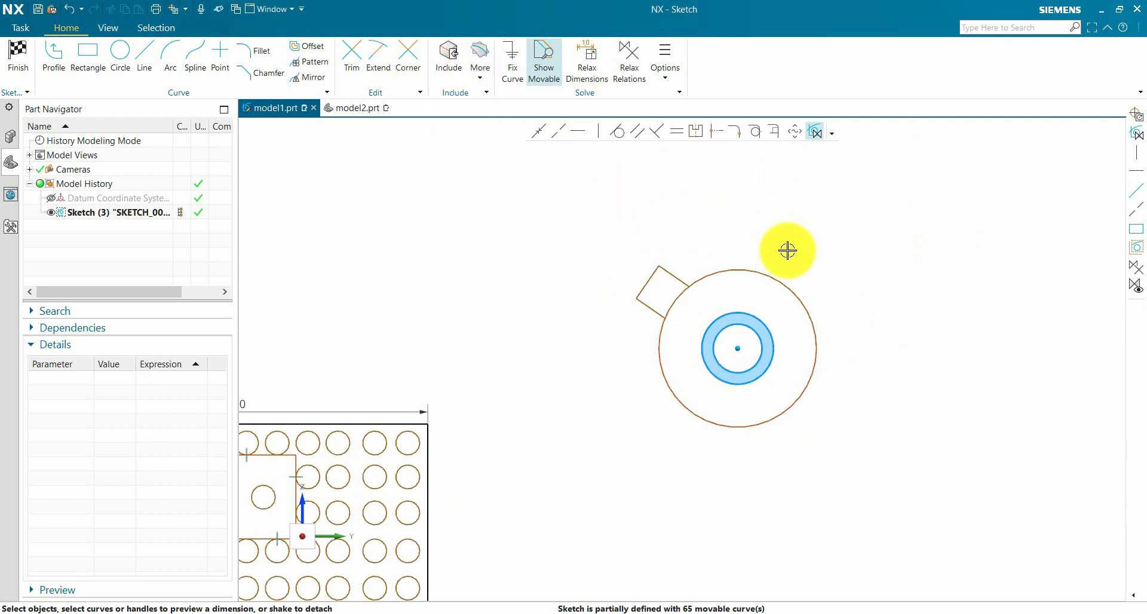
Step: Dimension the tab's outer edge 6 from the large circle and its upper side 5 from the circle's center
click(767, 279)
scroll(678, 294, up, 1)
click(648, 282)
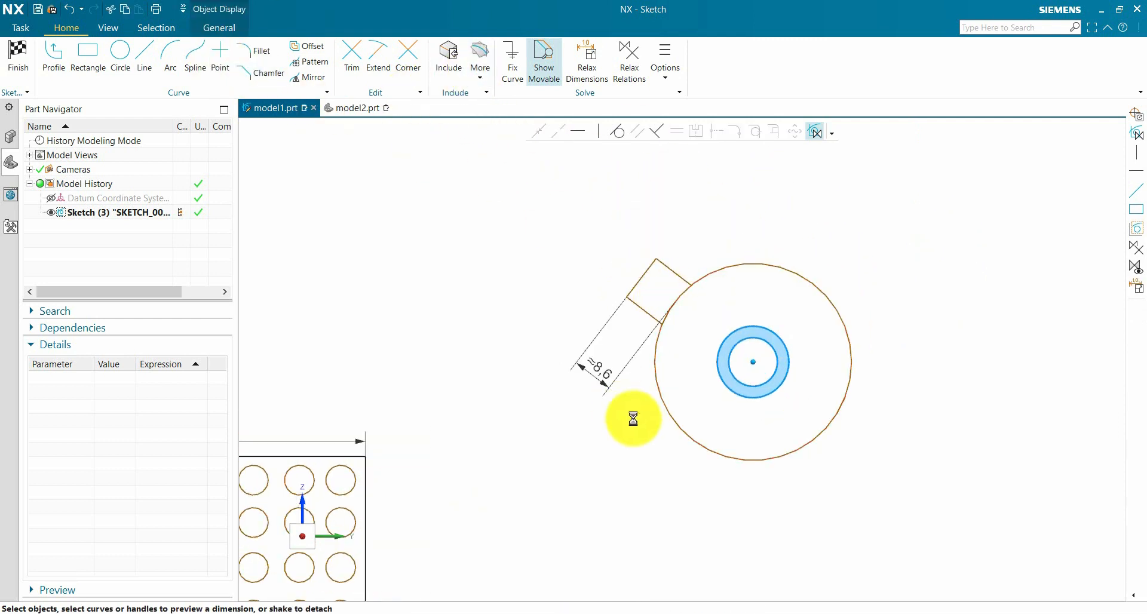
click(632, 414)
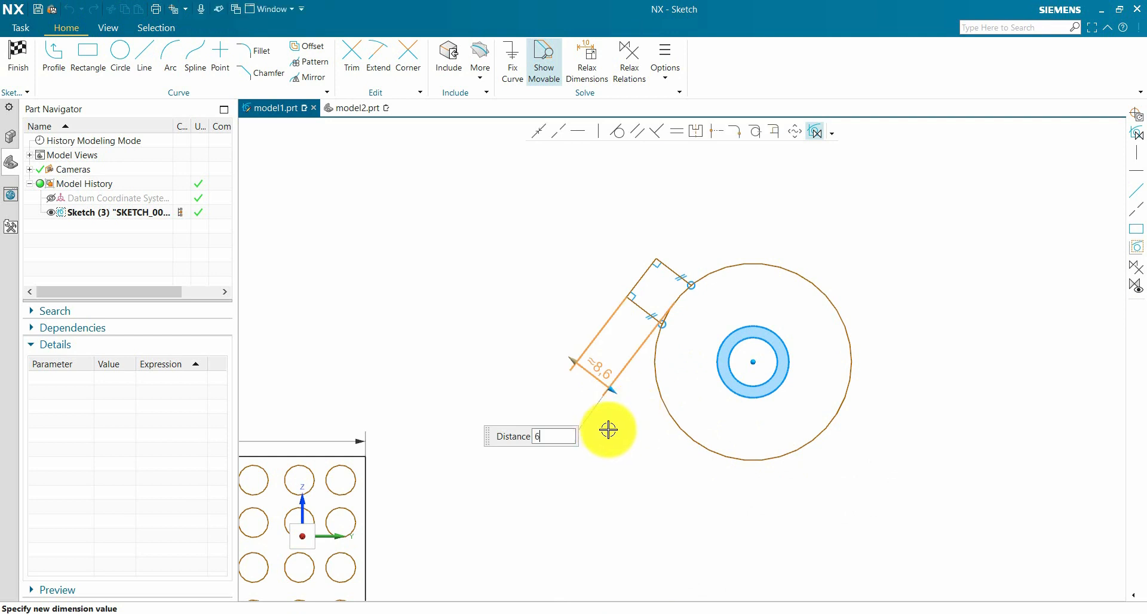
key(Return)
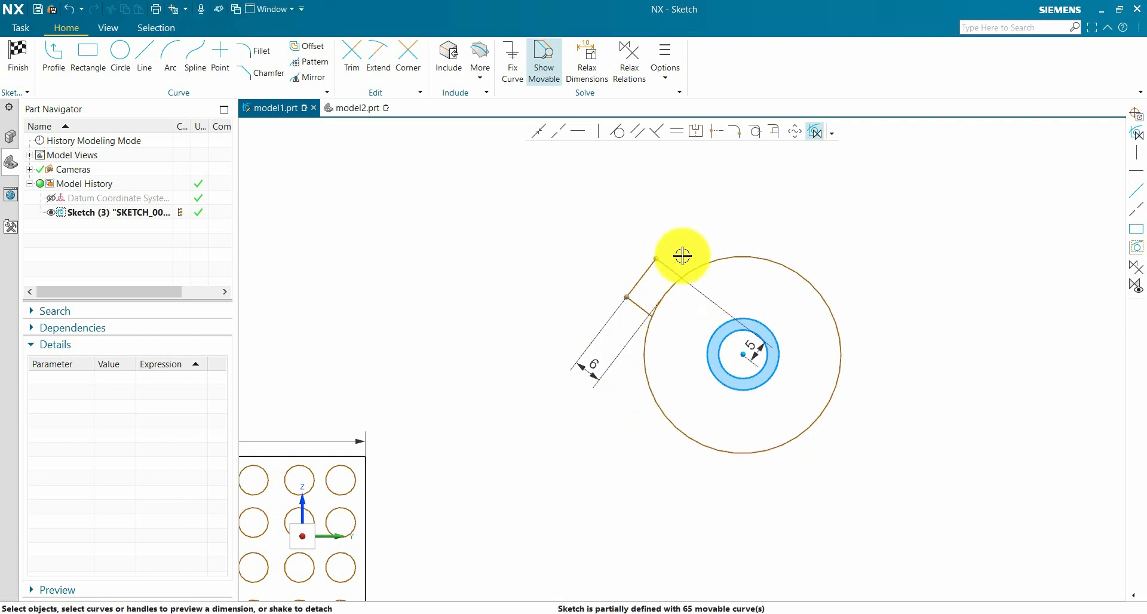
Step: Rotate the dimensioned tab around the large circle until it points horizontally left
scroll(641, 270, up, 1)
mouse_move(641, 270)
mouse_down()
mouse_move(865, 249)
mouse_move(916, 332)
mouse_move(908, 425)
mouse_move(854, 486)
mouse_move(750, 517)
mouse_move(635, 464)
mouse_up()
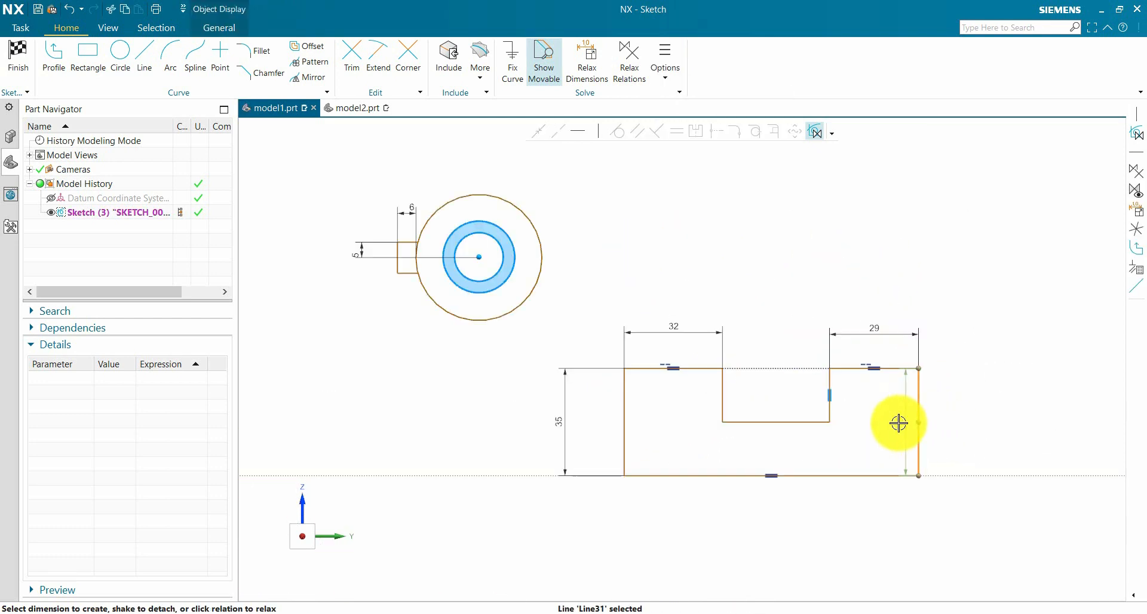
Step: Dimension the notched profile's right edge outside the profile and try to change its height to 40
click(898, 423)
drag(906, 370, 913, 352)
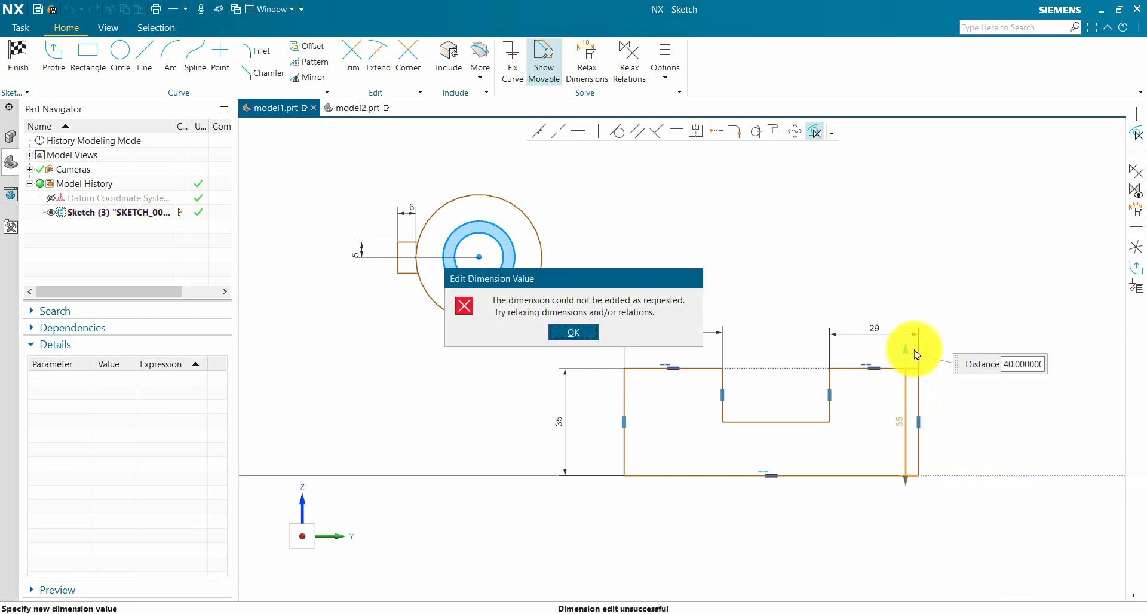
key(Return)
drag(902, 415, 965, 407)
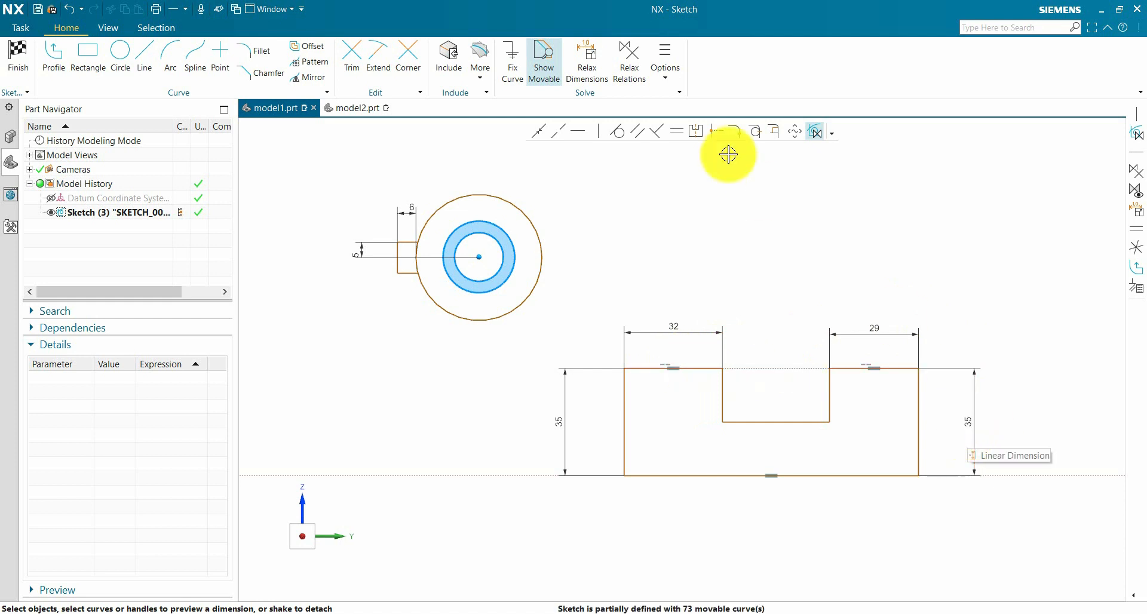
Step: Ignore the collinear relation between the profile's two upper edges for the right height dimension
click(665, 59)
click(682, 183)
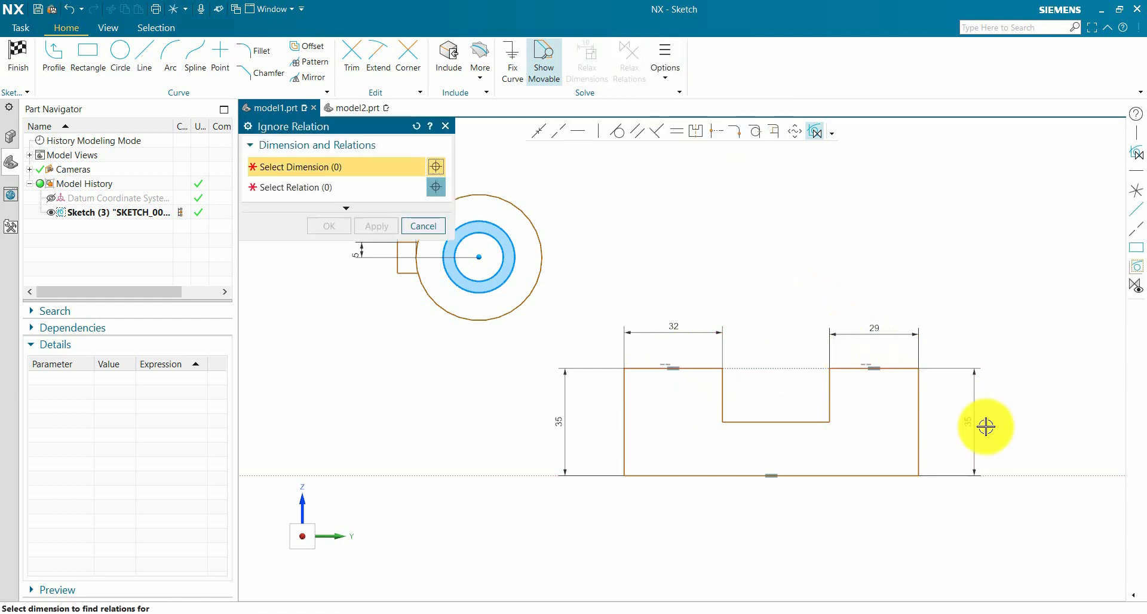
click(953, 424)
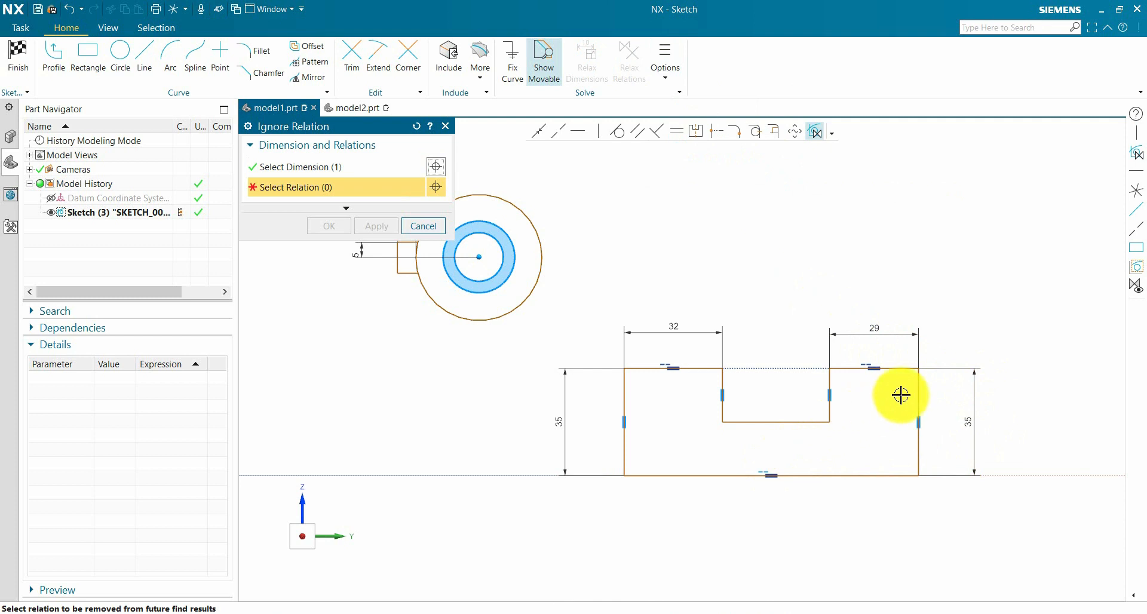
click(867, 362)
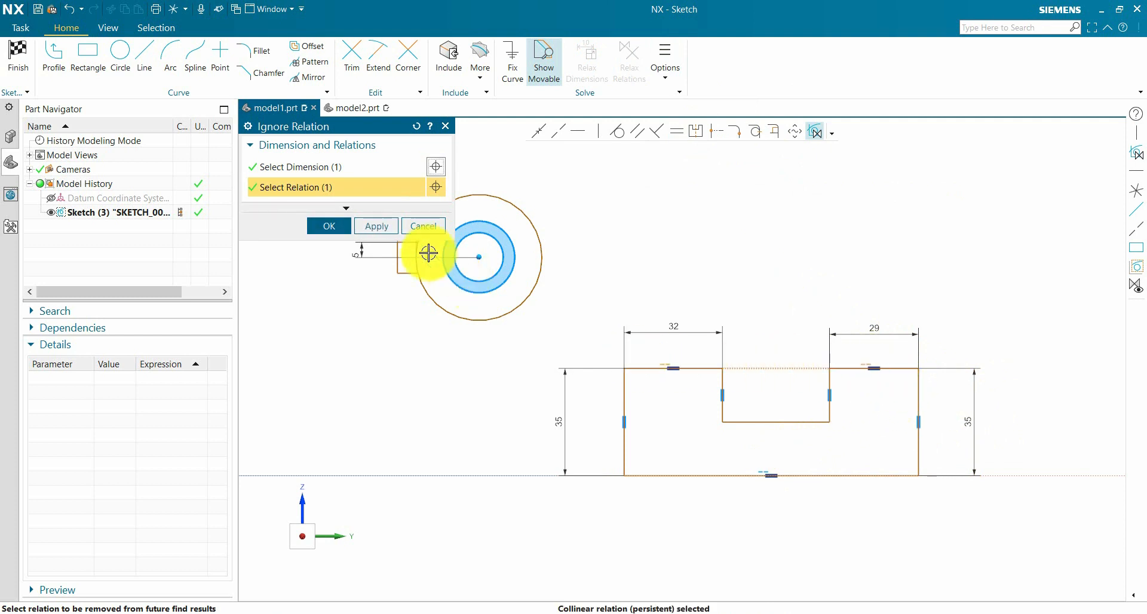
click(327, 227)
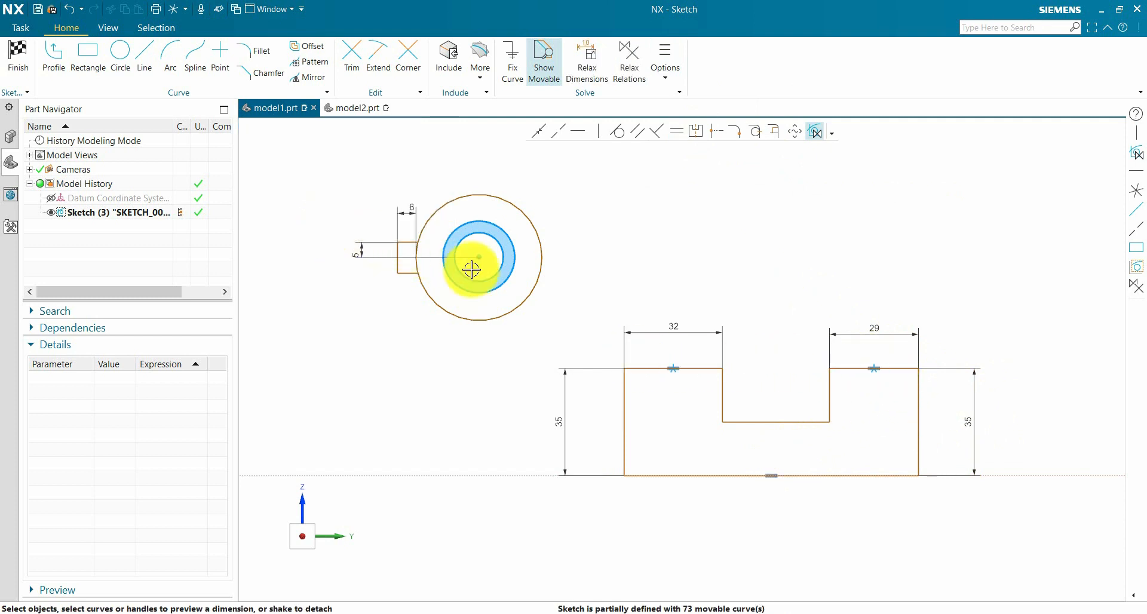
Step: Set the profile's right height dimension to 58
double_click(966, 425)
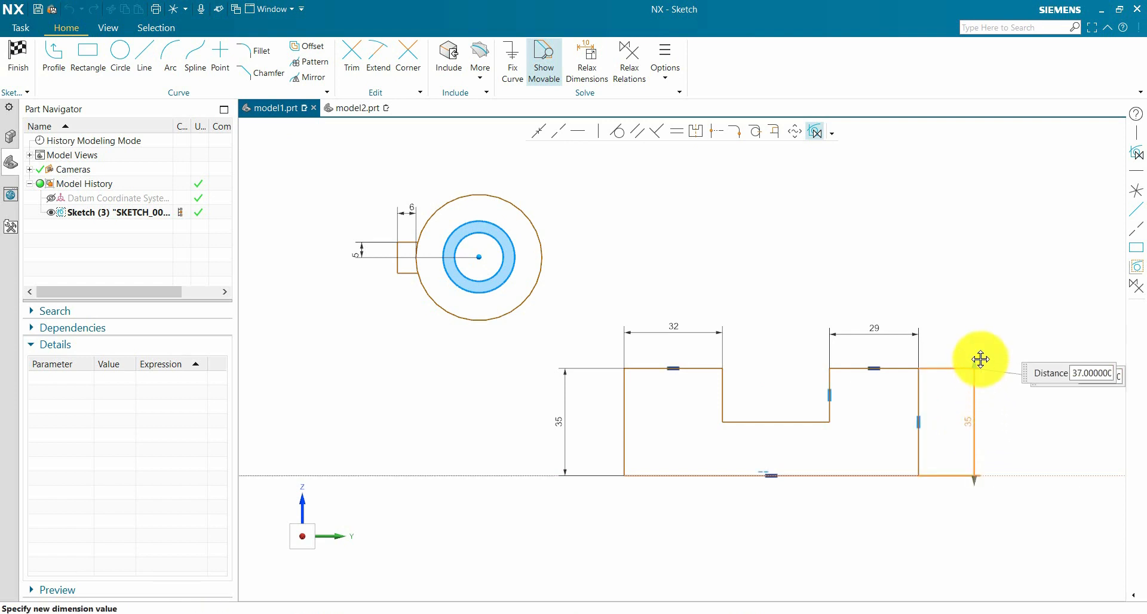
drag(980, 359, 981, 288)
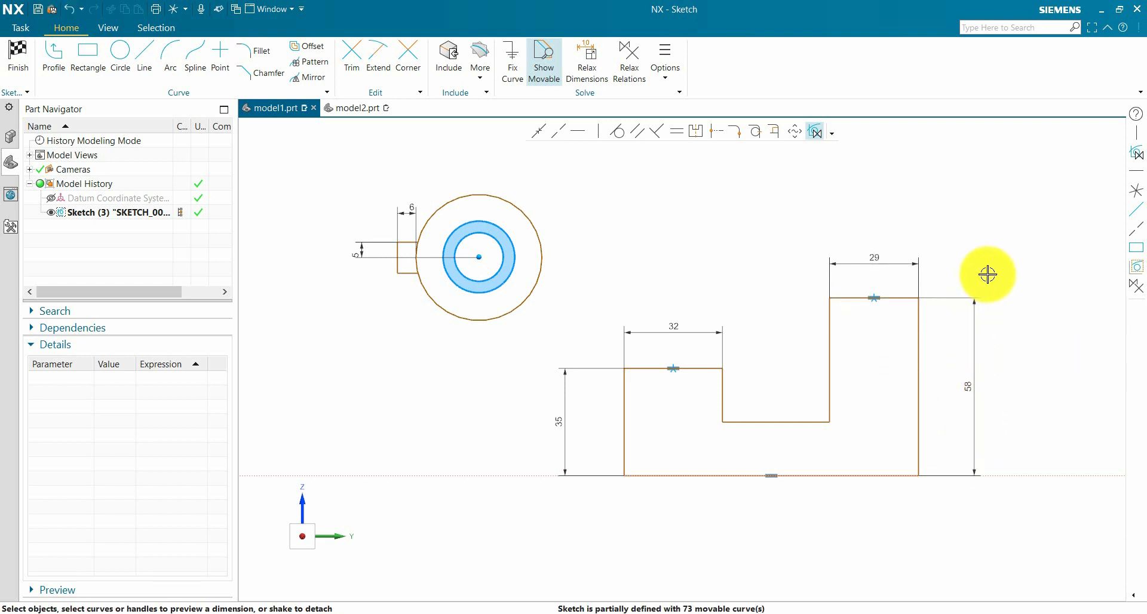
Step: Examine the persistent relations of the profile's right edge in the Persistent Relations Browser, including its vertical dimension
click(665, 65)
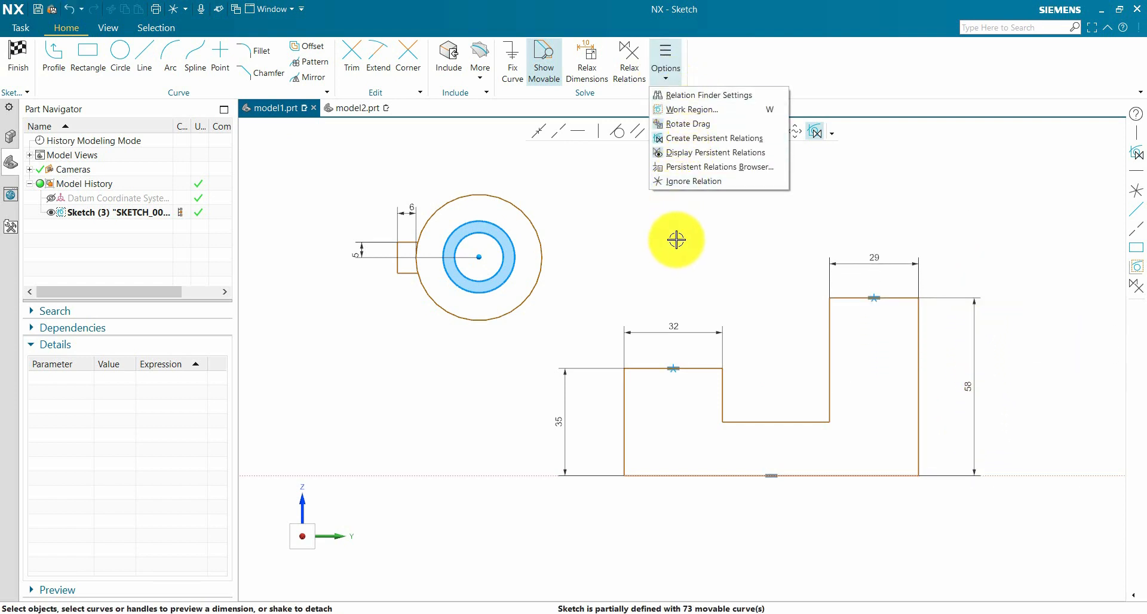
click(696, 168)
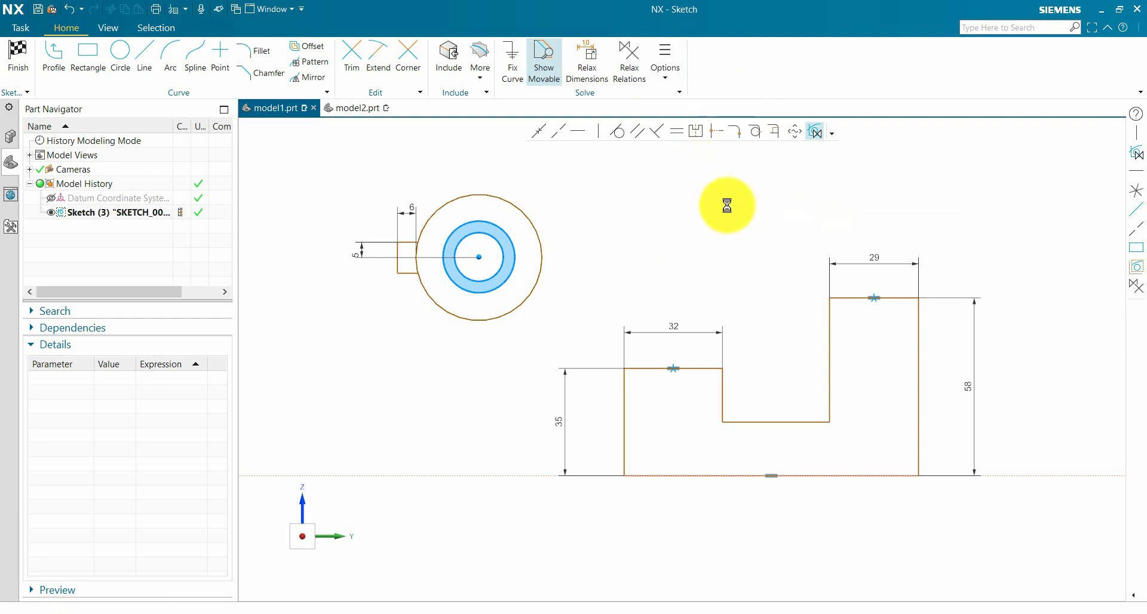
scroll(1050, 297, down, 2)
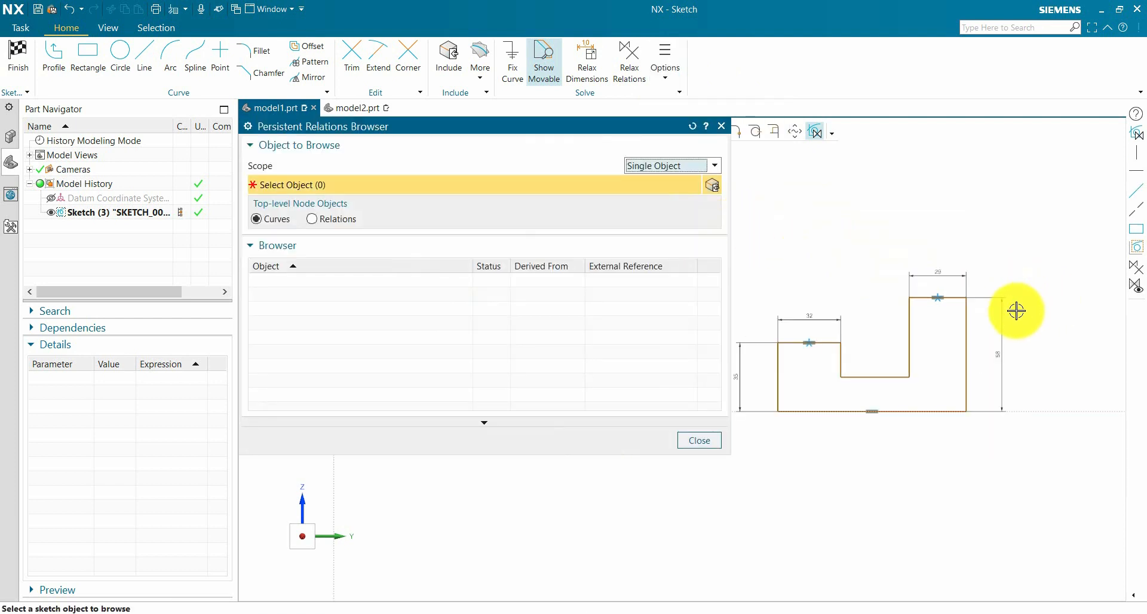
click(964, 345)
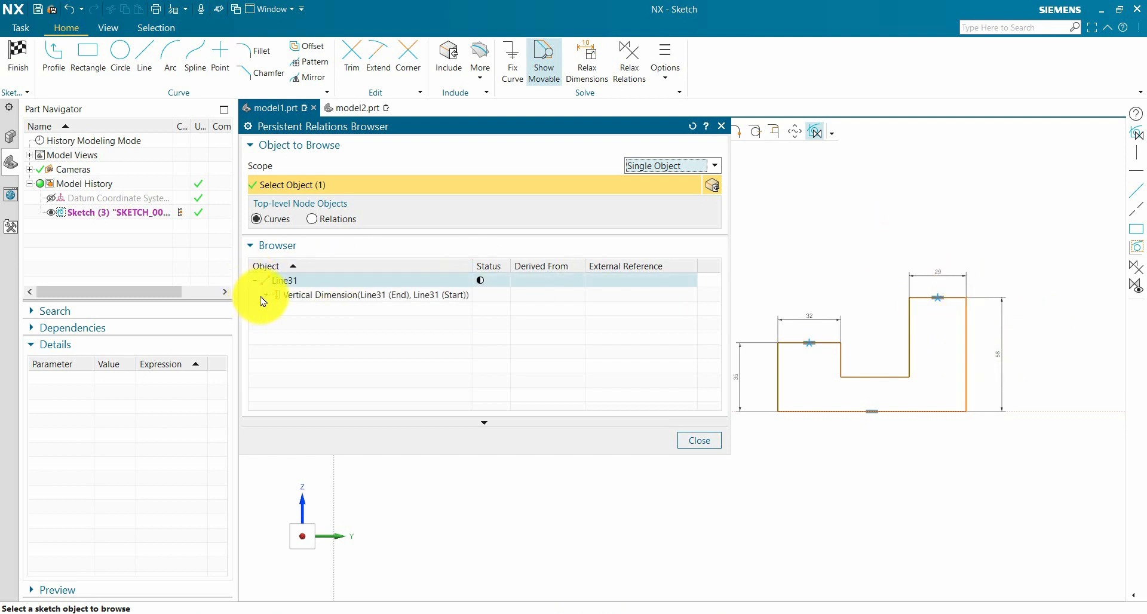
click(266, 295)
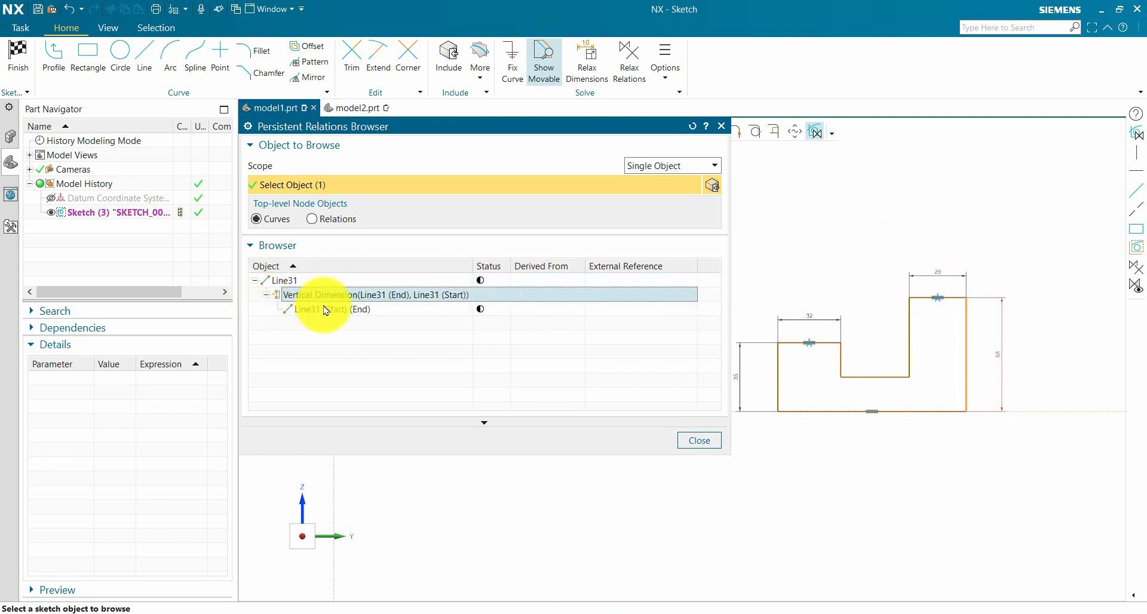
click(324, 310)
Step: Browse all objects in the active sketch, grouped by relations, and examine the curves in the Arc18–Line24 tangent relation
click(651, 166)
click(656, 206)
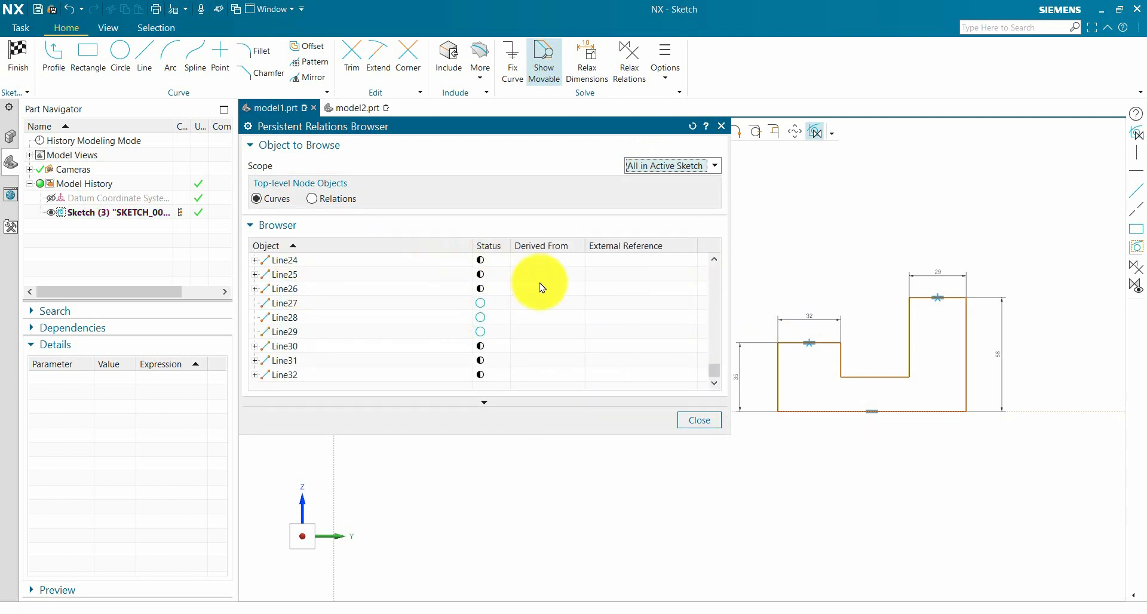
click(330, 201)
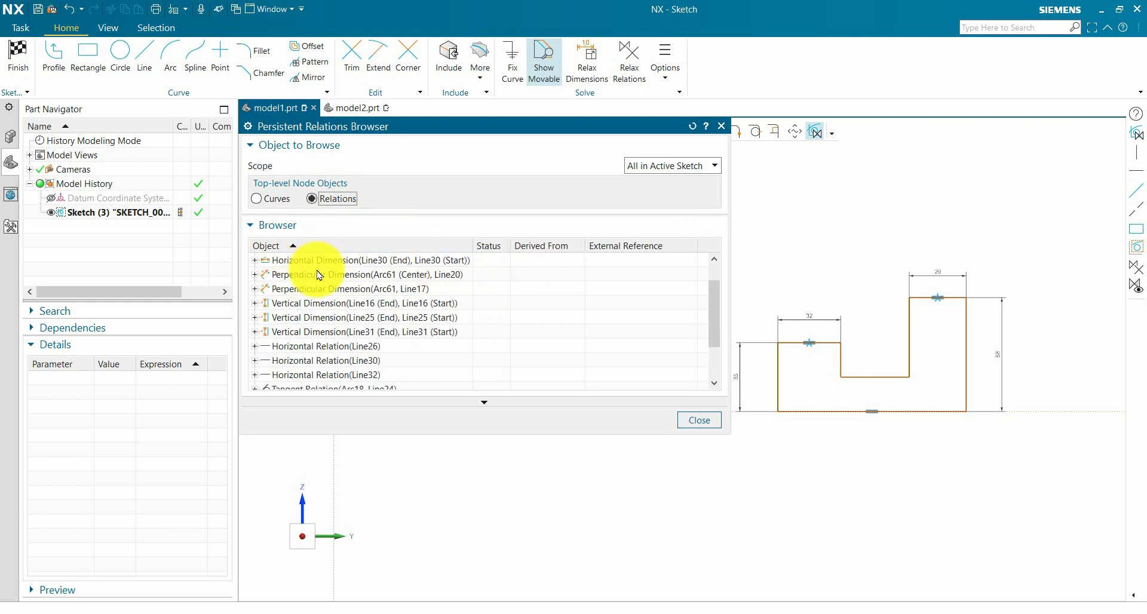
scroll(319, 275, down, 2)
click(255, 332)
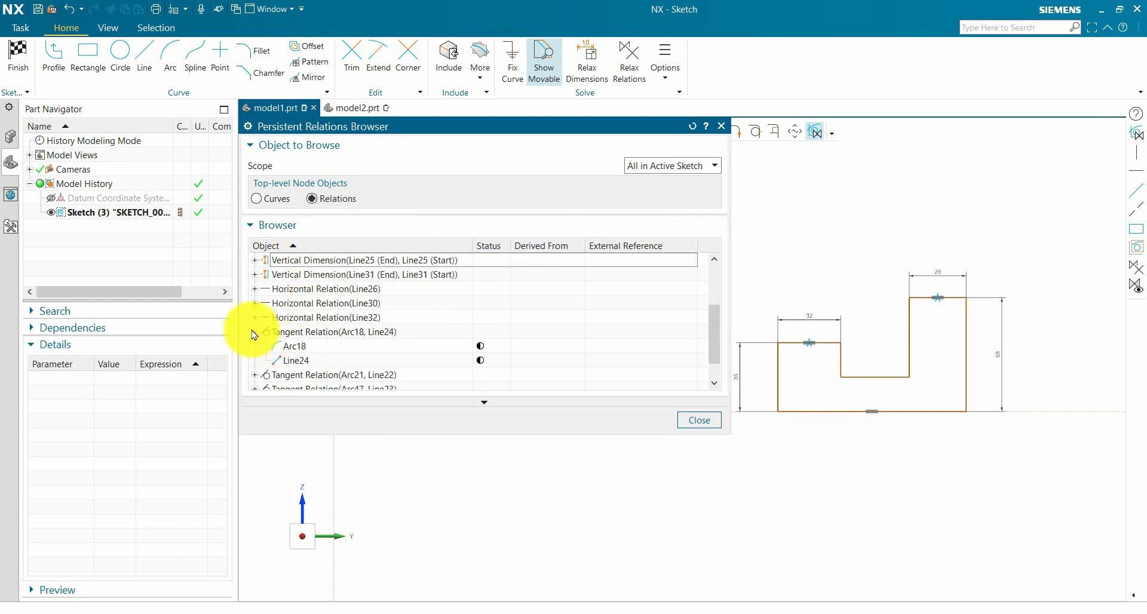
Step: Examine the tangent relation between Arc18 and Line24, inspect Line24, and close the Persistent Relations Browser
click(299, 331)
click(294, 359)
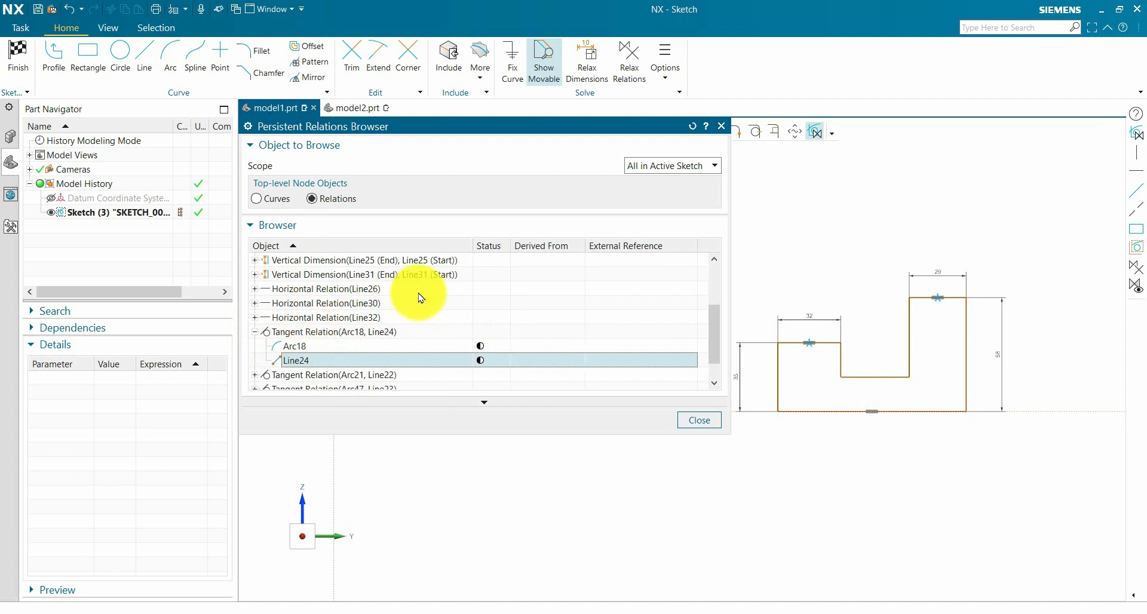
click(708, 421)
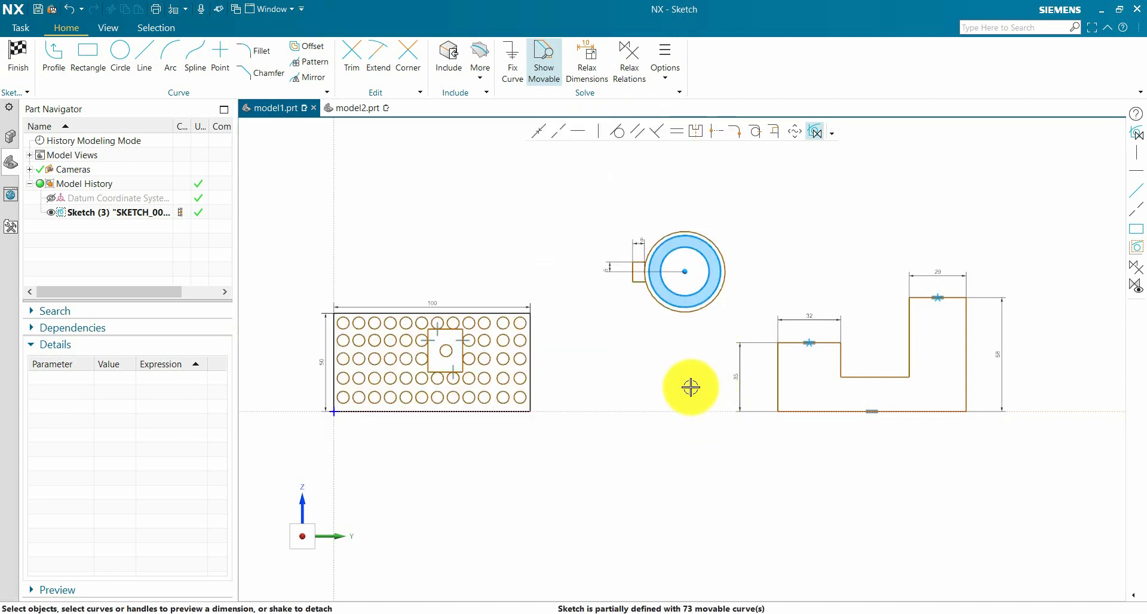
scroll(886, 364, down, 2)
scroll(890, 347, up, 2)
scroll(890, 348, down, 2)
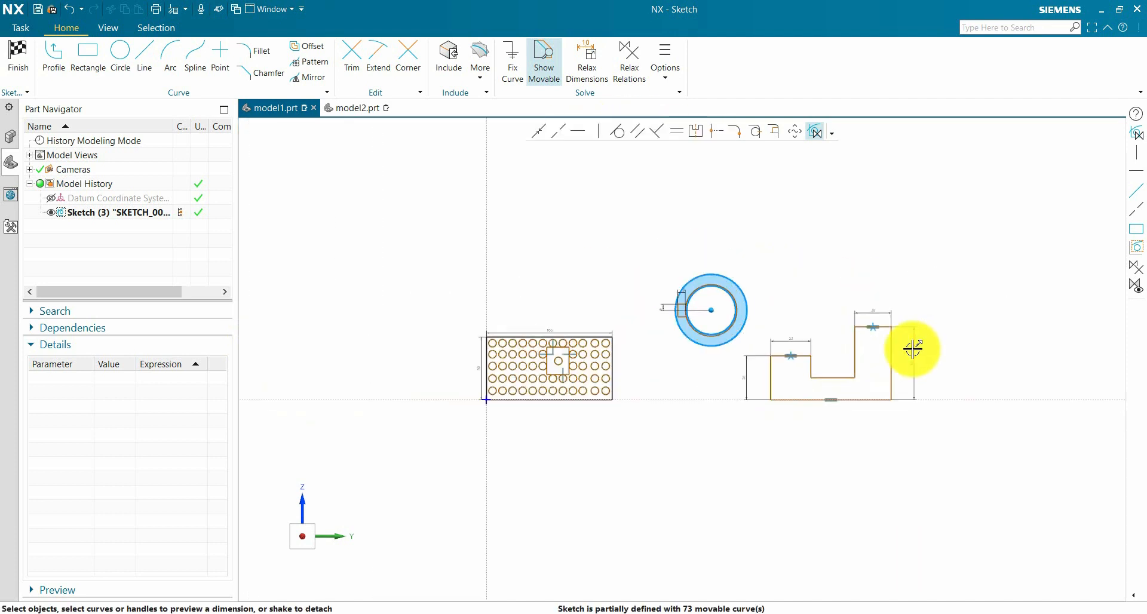
scroll(840, 264, up, 2)
scroll(755, 294, down, 2)
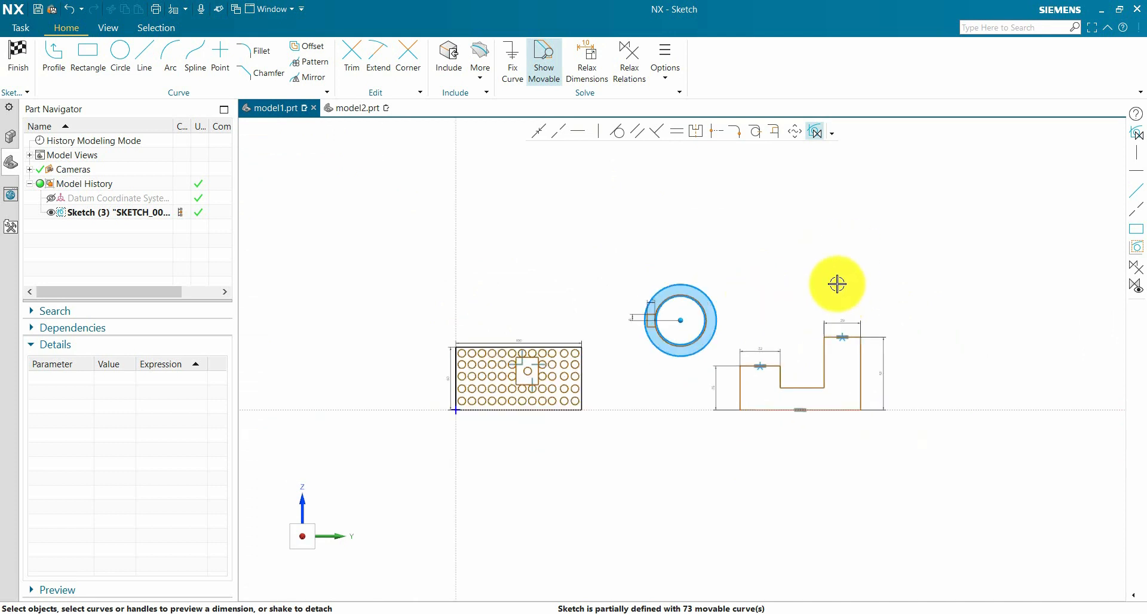
scroll(837, 281, up, 1)
click(665, 60)
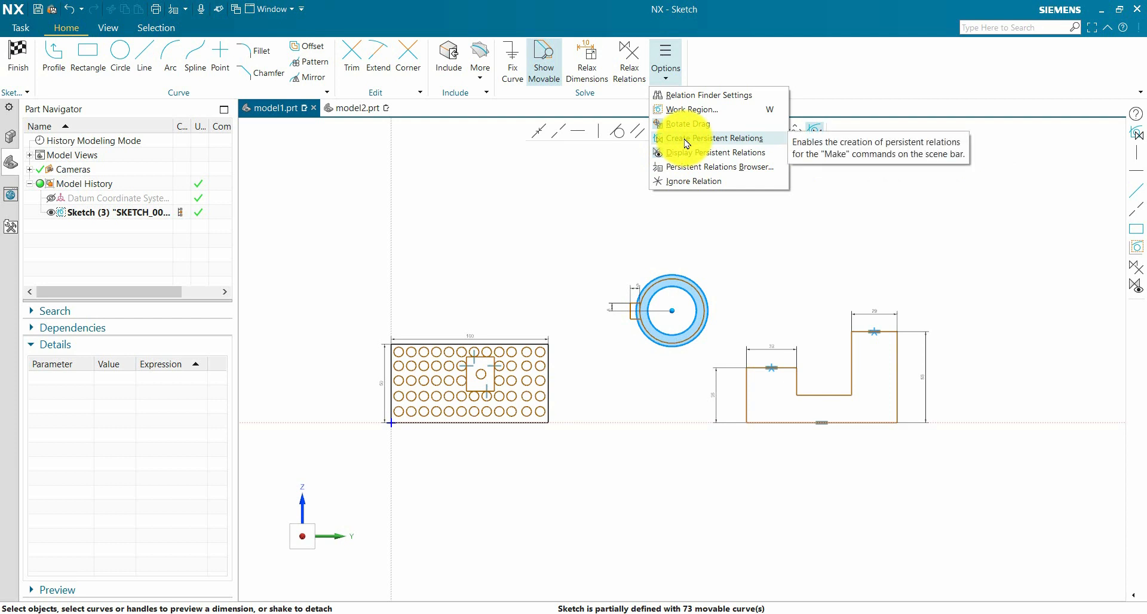
click(421, 233)
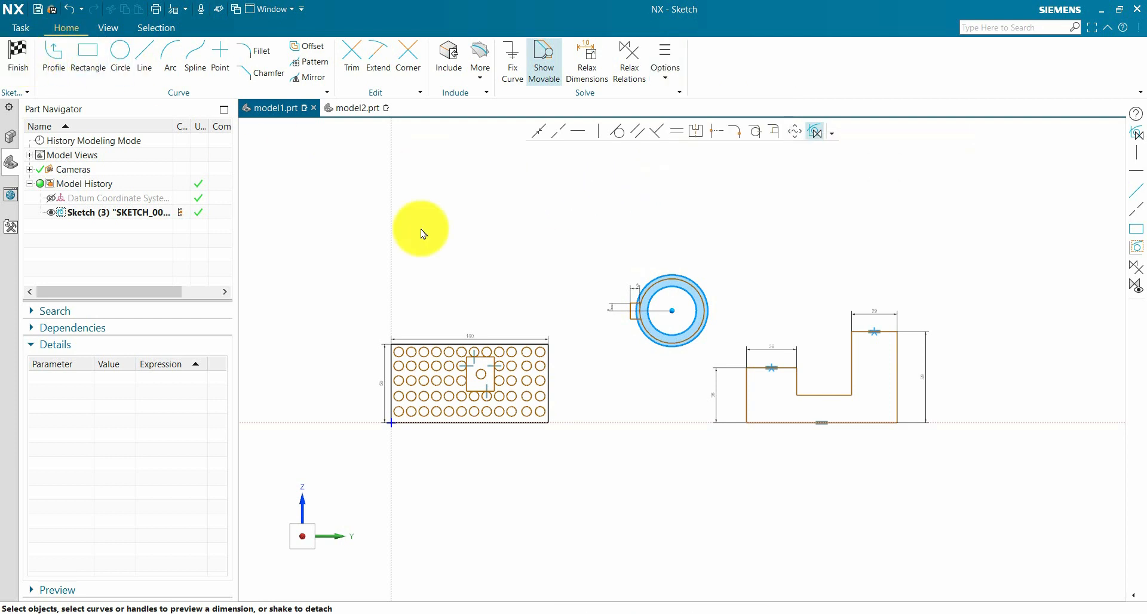
Step: Finish the sketch and return to the modeling environment with all three profiles in view
key(ctrl+q)
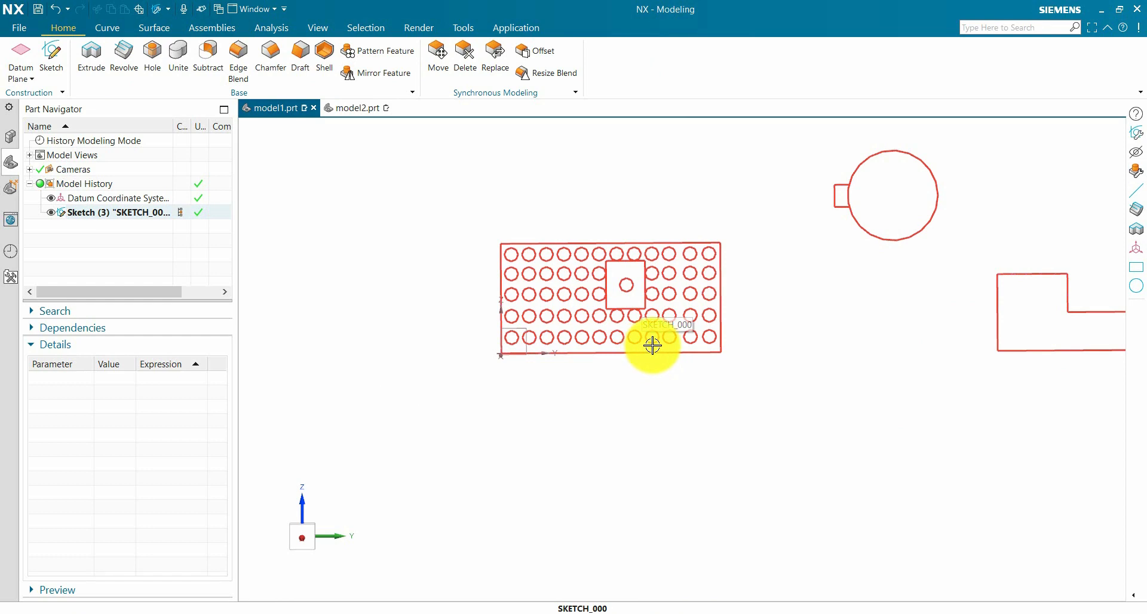
double_click(652, 345)
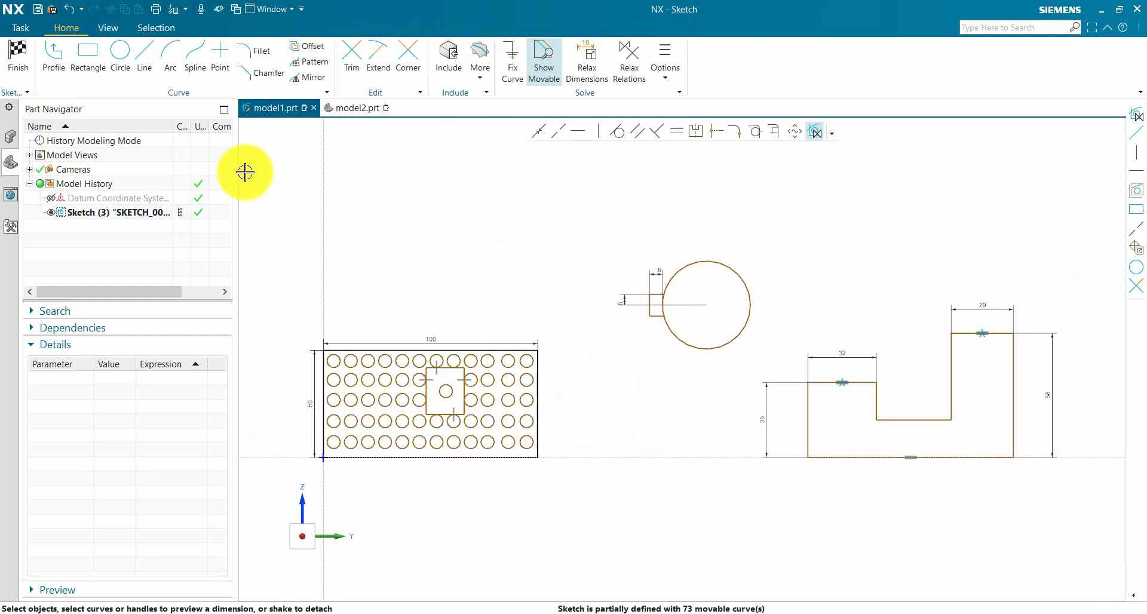
click(19, 60)
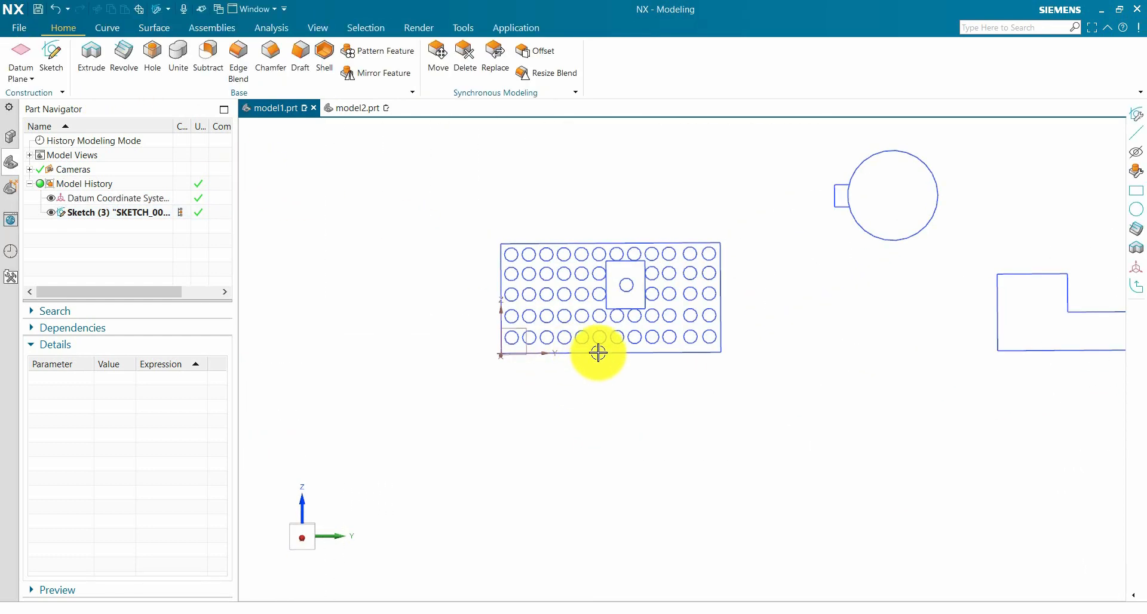
scroll(563, 356, down, 7)
scroll(687, 318, up, 3)
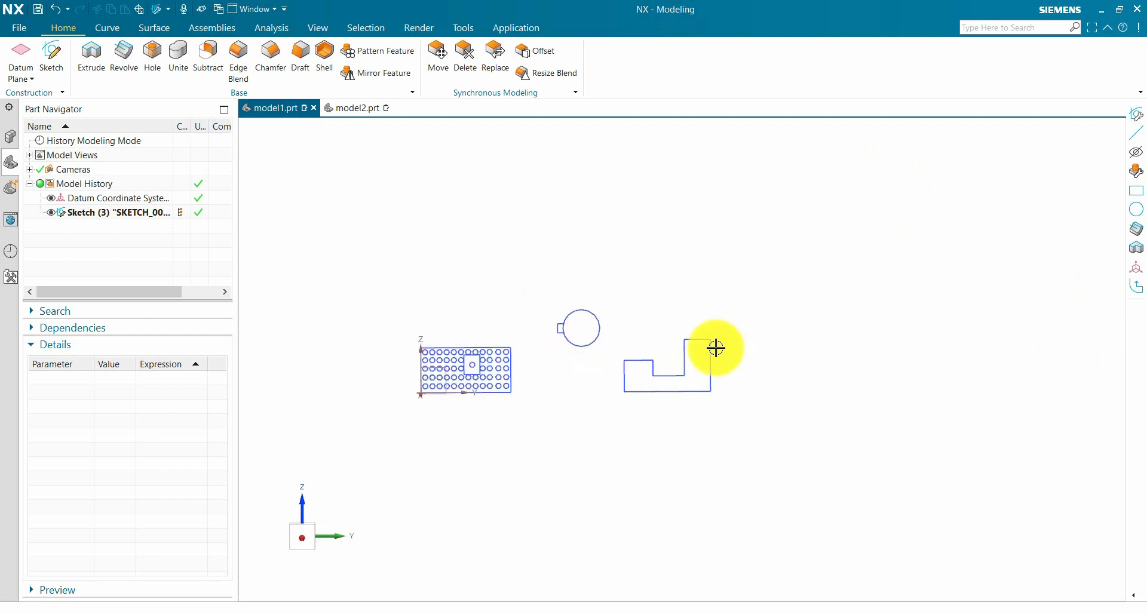
Step: Turn off the early access feature "Use the new solver and UI for sketching" and accept the change
click(19, 28)
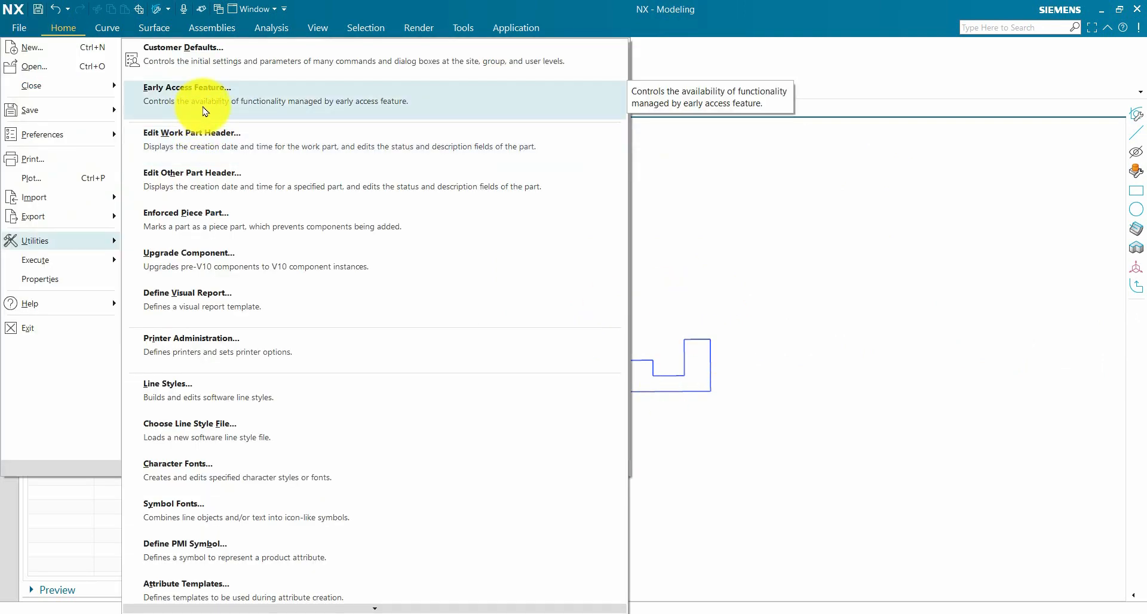
click(205, 111)
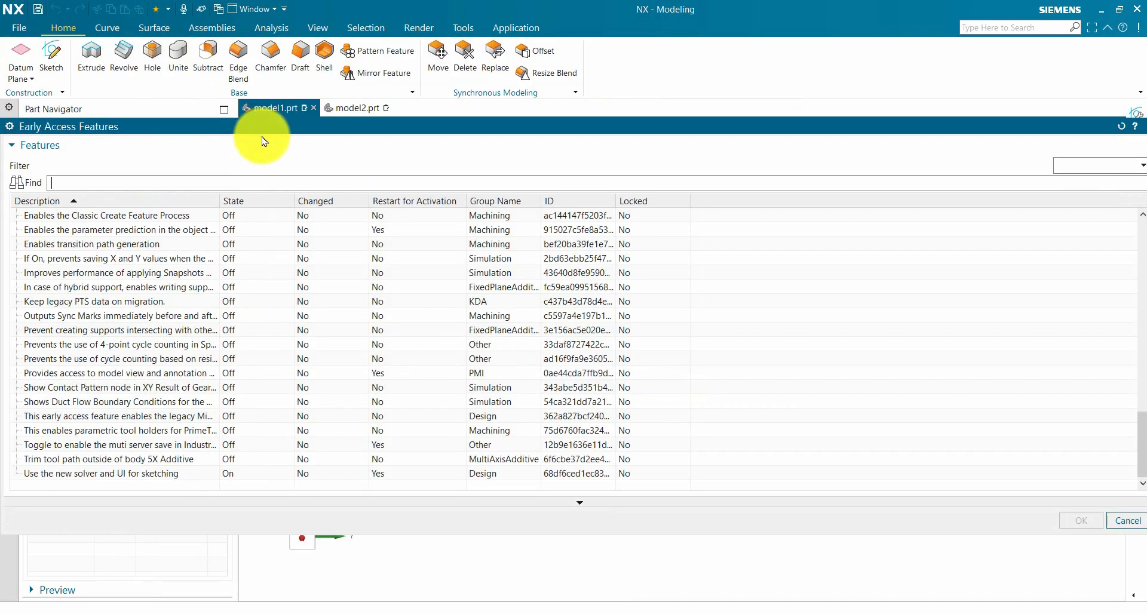
click(207, 478)
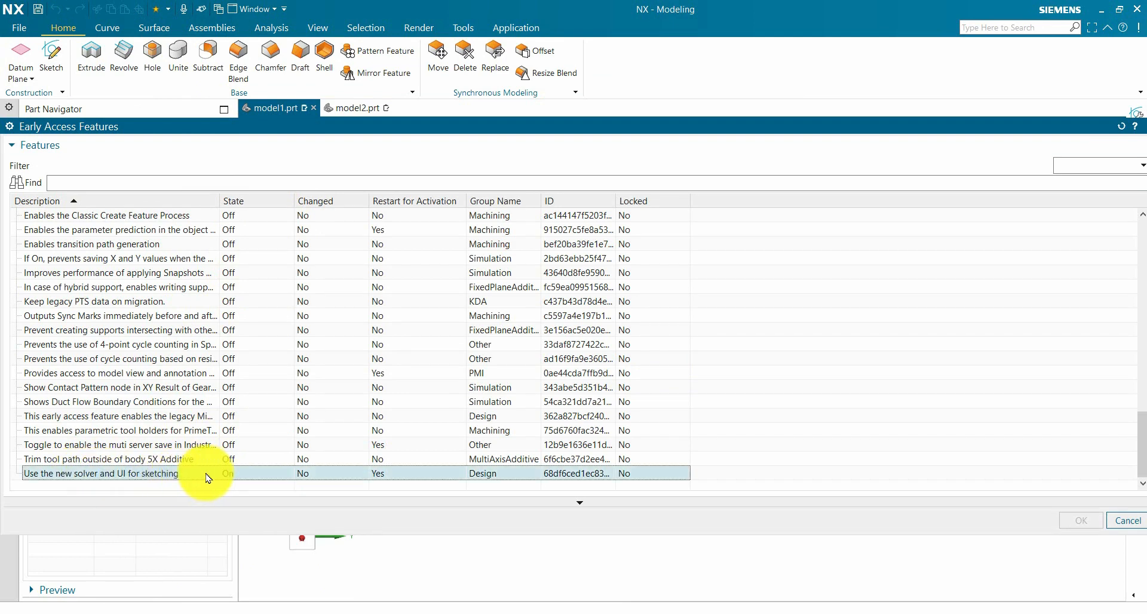
click(254, 480)
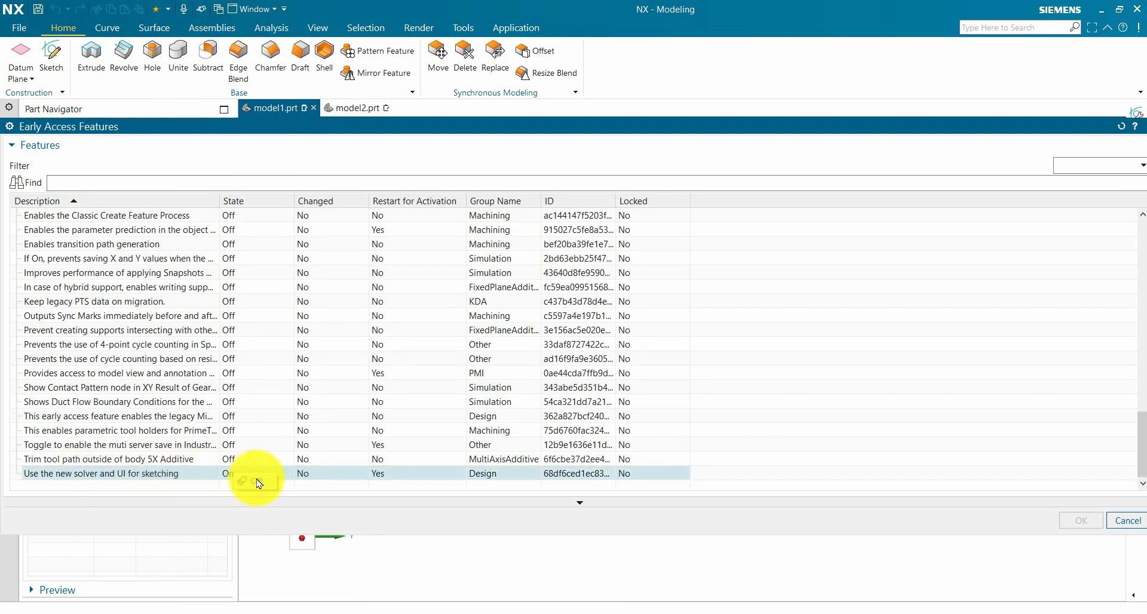
click(260, 483)
click(1082, 522)
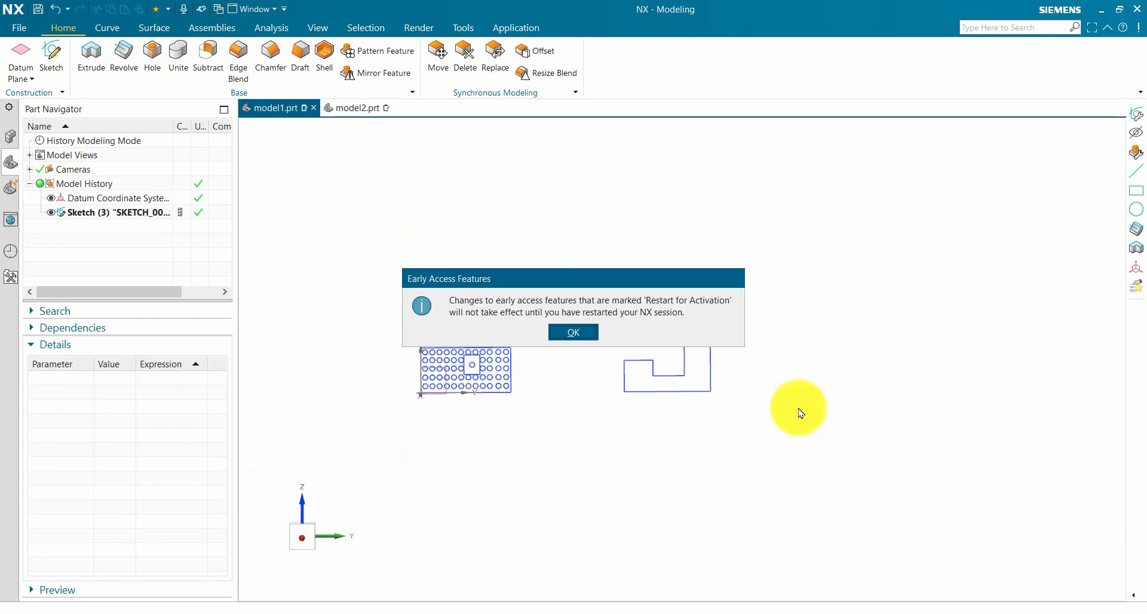
click(574, 402)
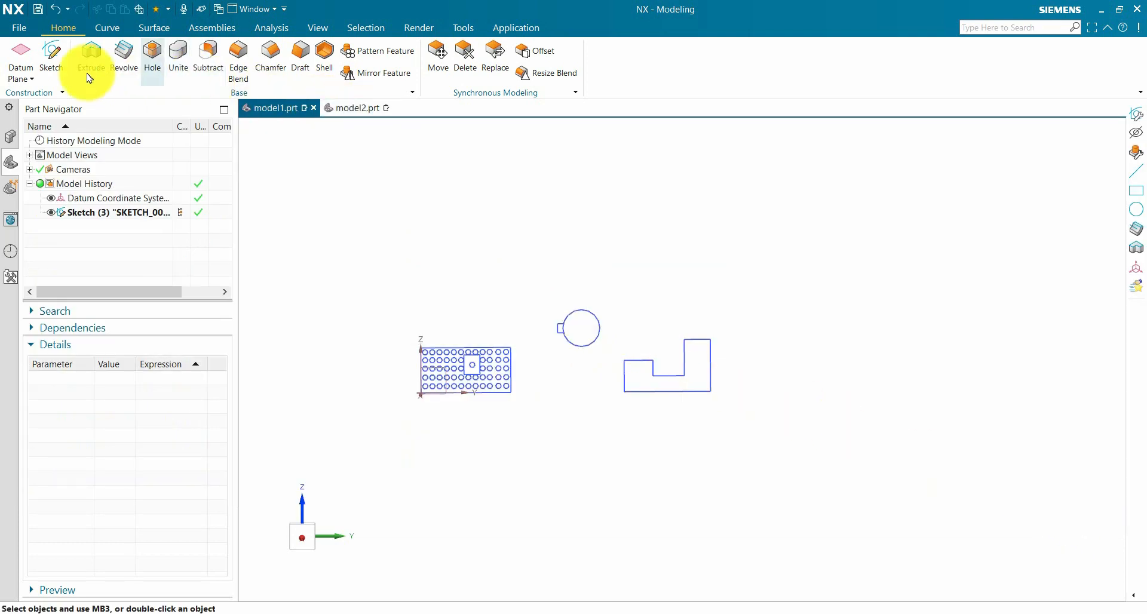
Step: Close the model2.prt and model1.prt parts ahead of restarting the NX session
click(398, 110)
click(557, 345)
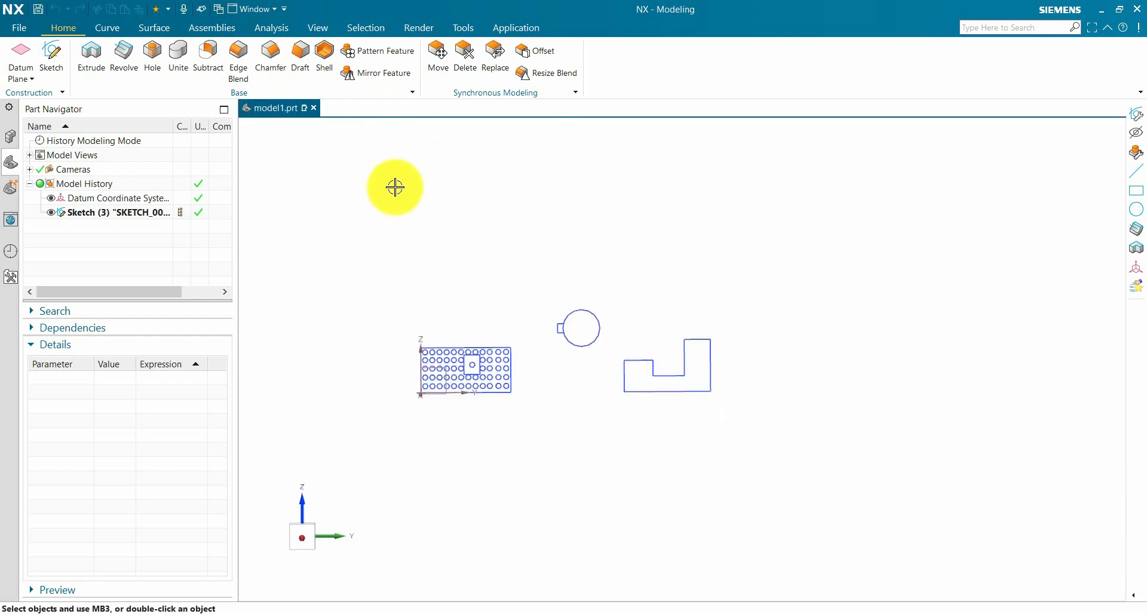
click(315, 108)
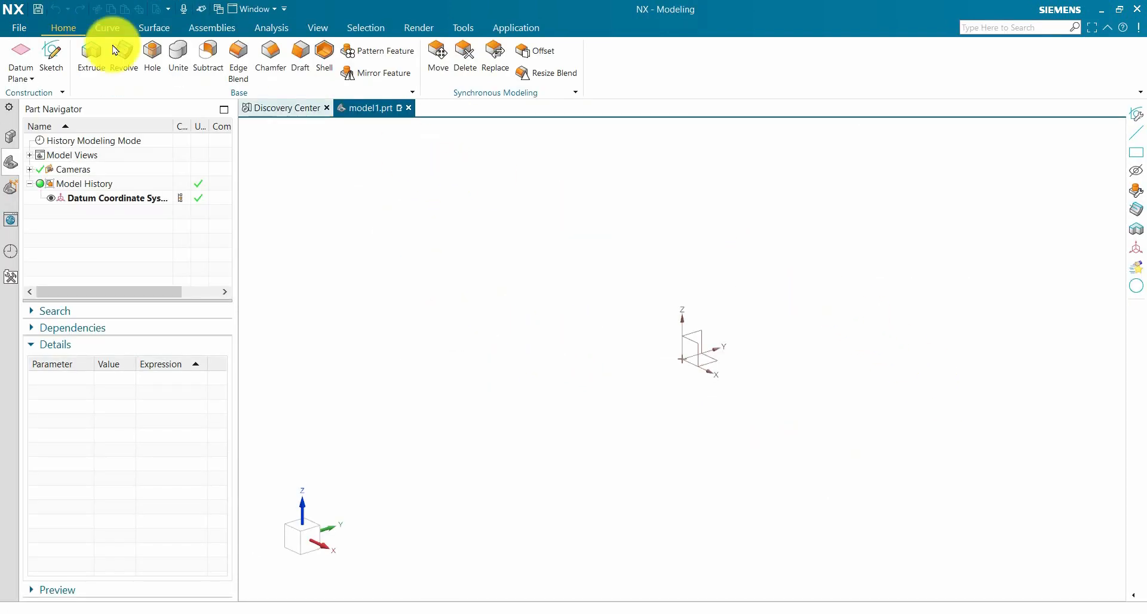
Step: Create a new sketch on the Top principal plane of the new model1.prt part
click(53, 59)
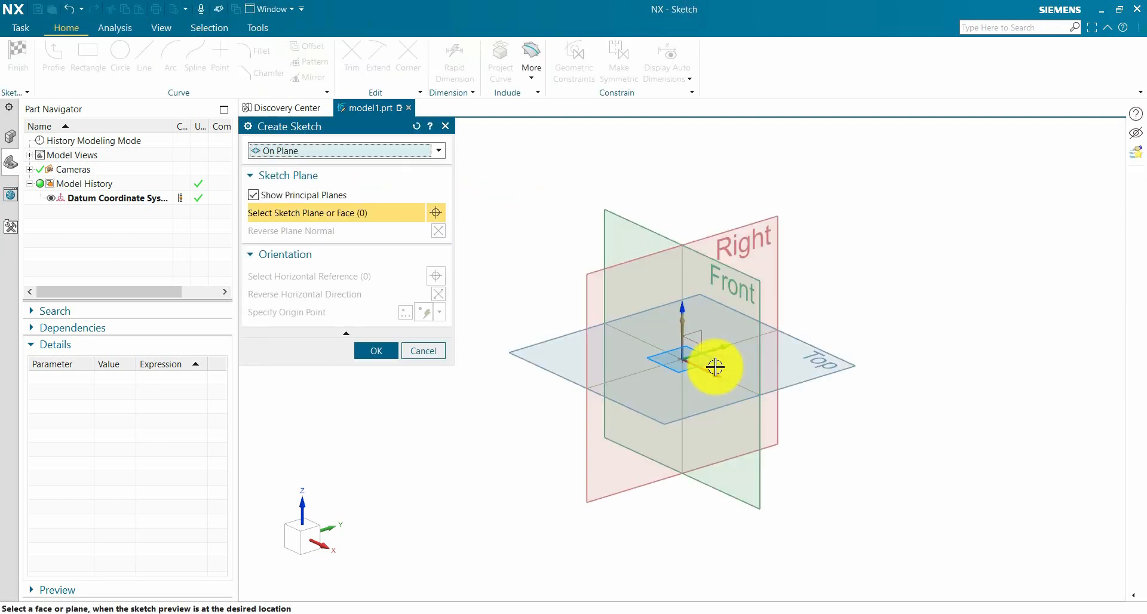
click(715, 368)
click(375, 350)
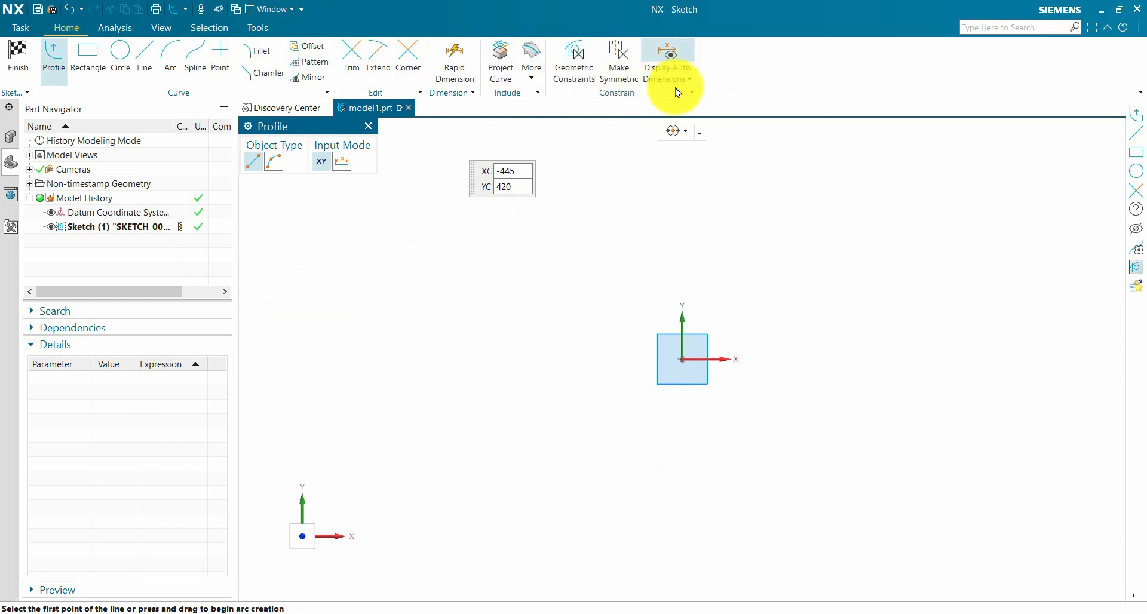
Step: Examine the constraint types offered by the Geometric Constraints command in the legacy sketcher
click(686, 131)
click(575, 72)
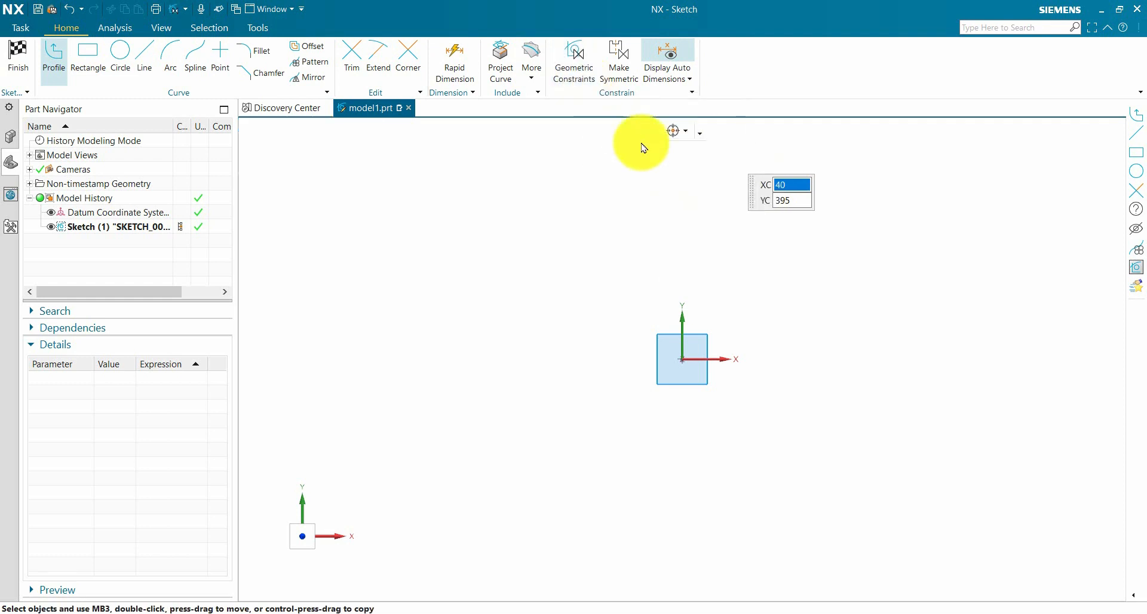
click(575, 369)
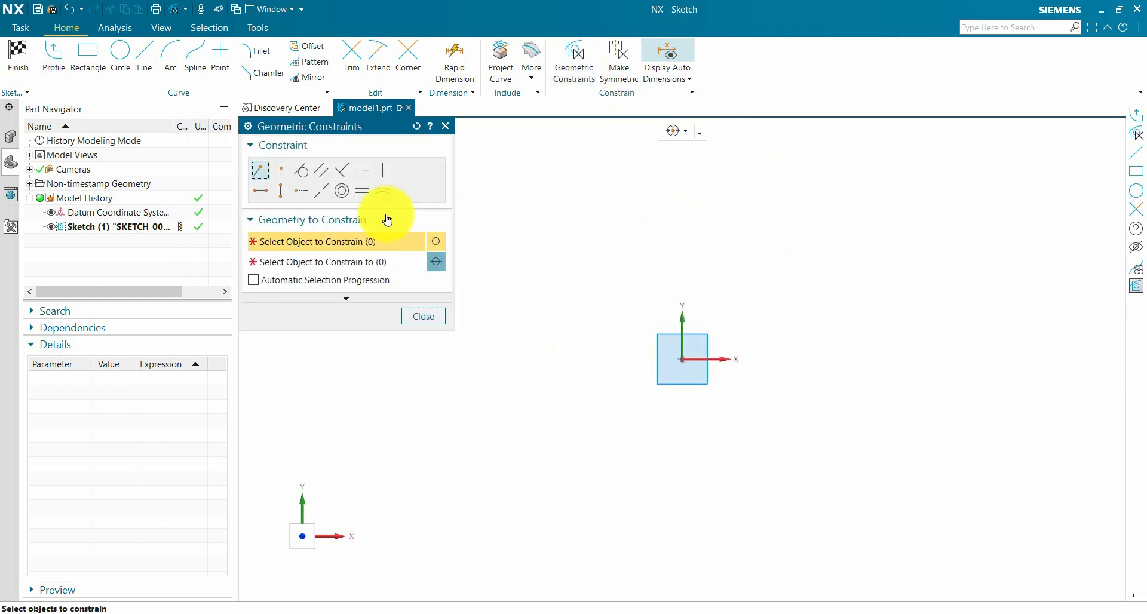
click(432, 322)
Step: Draw a two-point rectangle from the sketch origin, about 340 wide by 240 high
key(r)
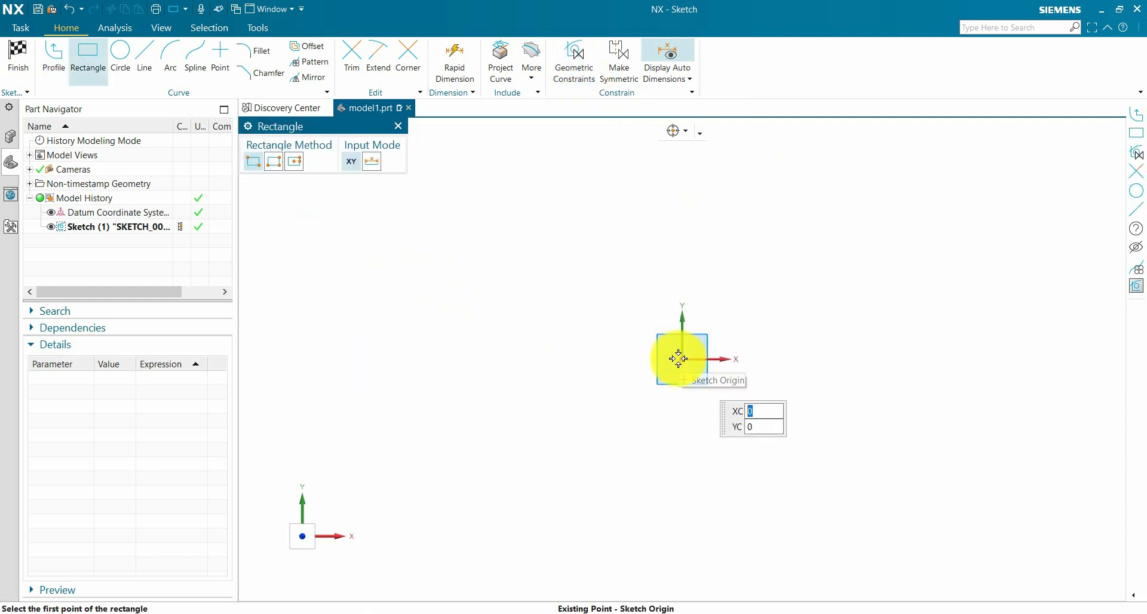
click(681, 359)
click(878, 222)
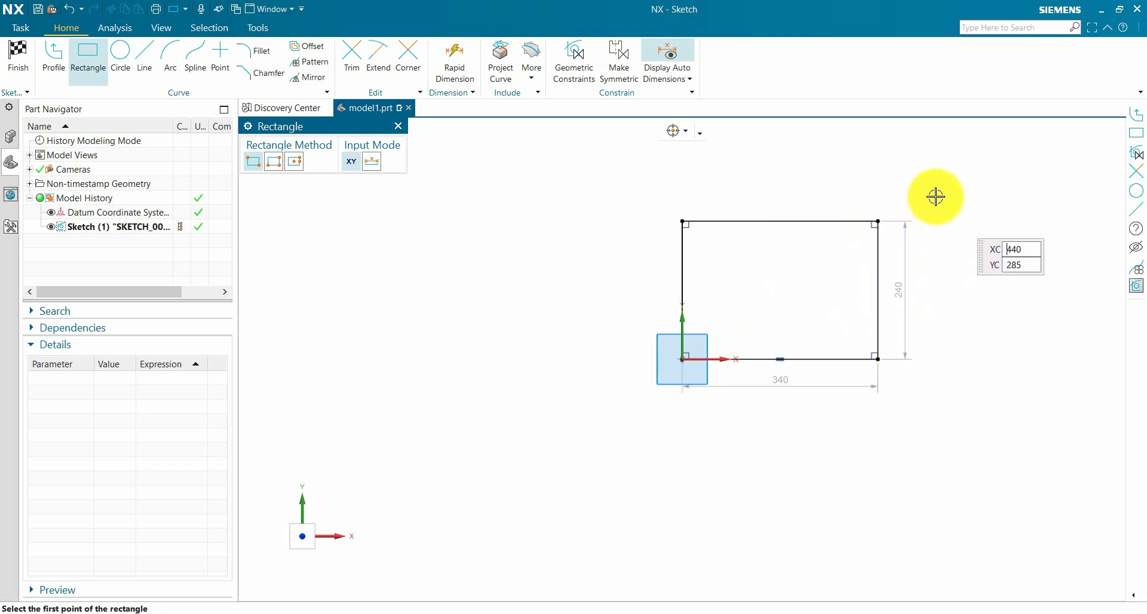
key(Escape)
Step: Set the rectangle's vertical dimension to 50 and finish the sketch
scroll(884, 287, up, 4)
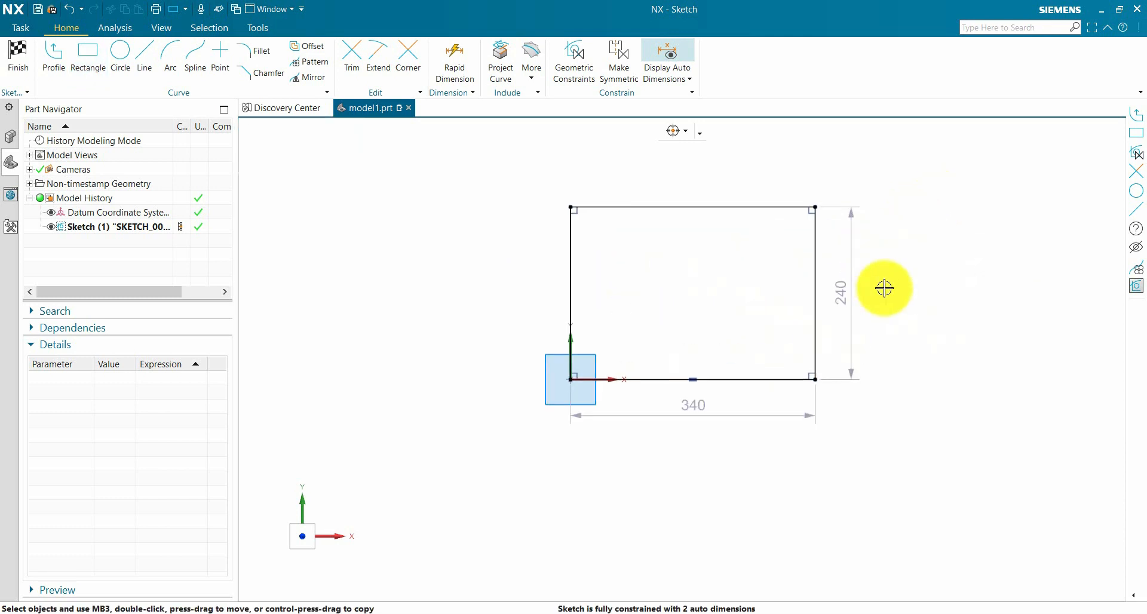
double_click(821, 302)
text(50)
key(Return)
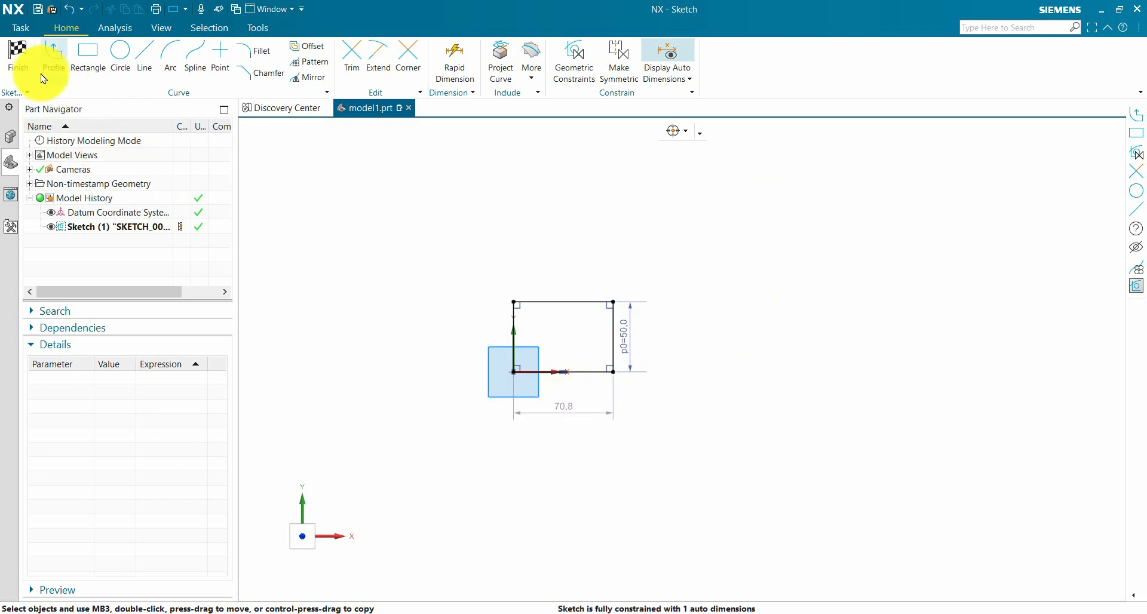
click(17, 57)
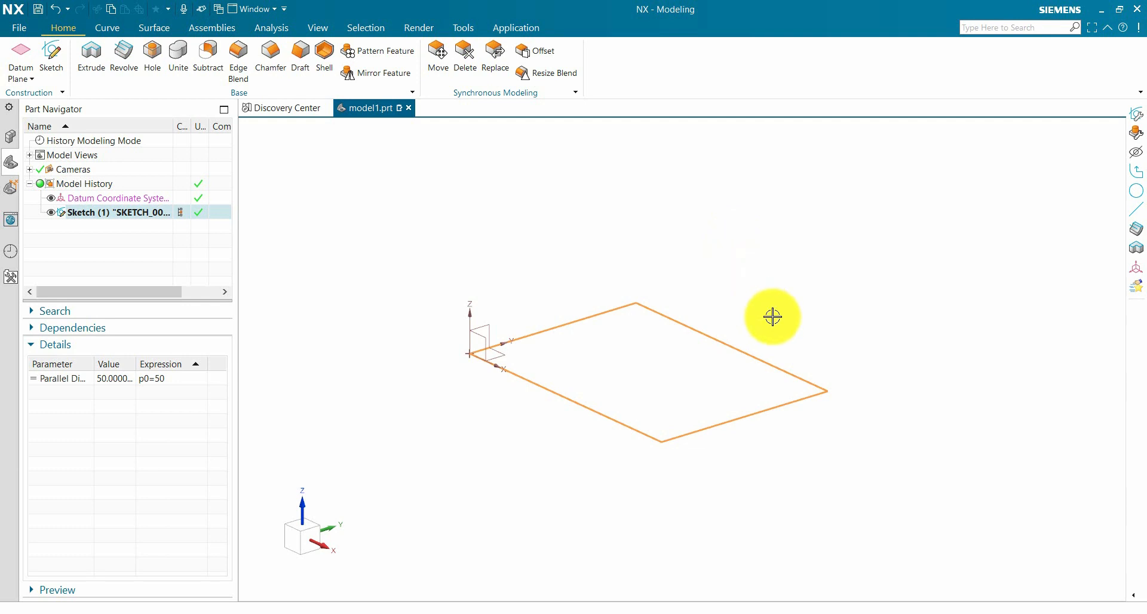
mouse_move(812, 315)
middle_down()
mouse_move(811, 335)
mouse_move(859, 321)
middle_up()
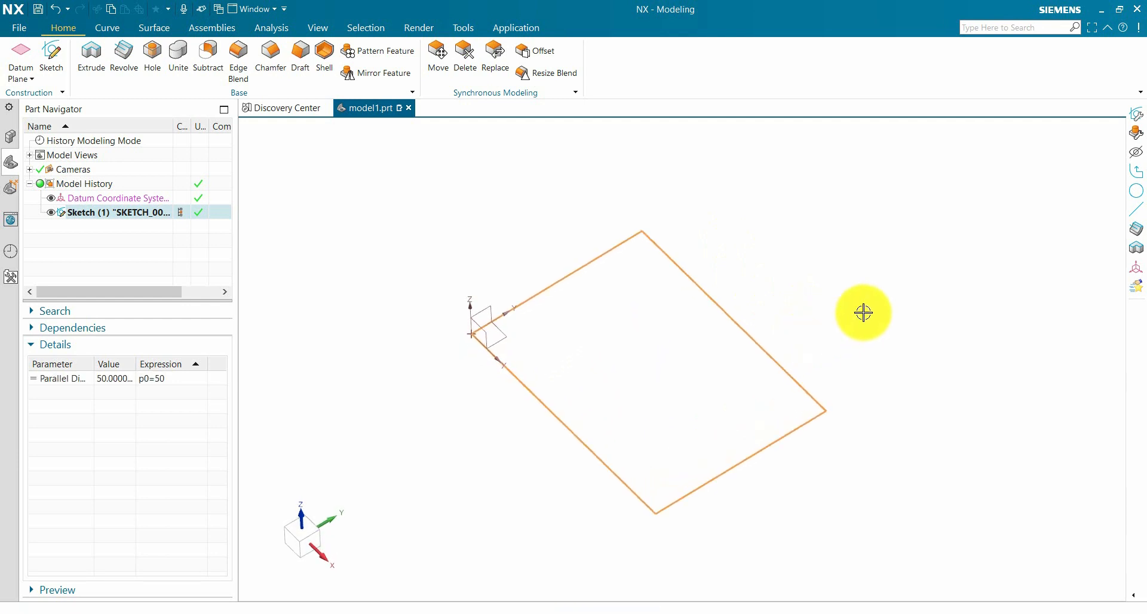